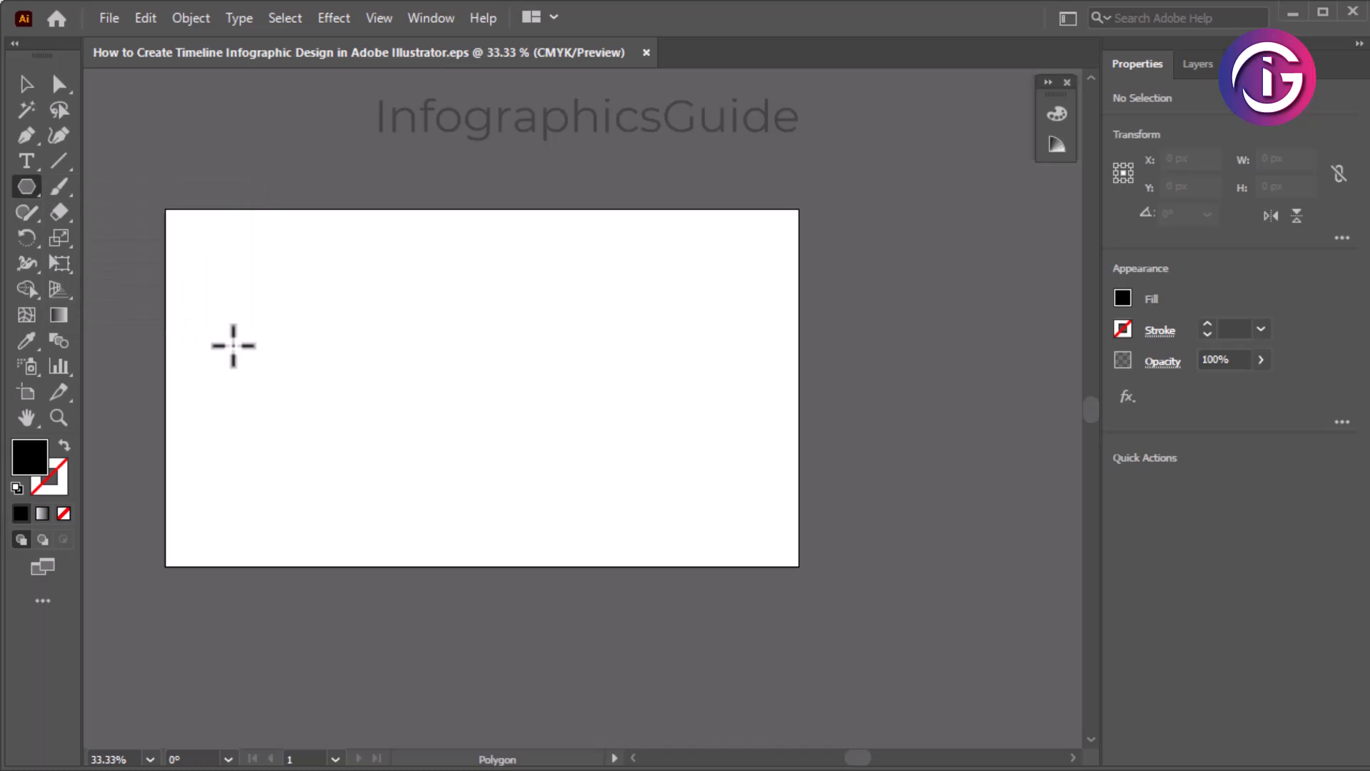
Draw a hexagon about 251 × 217 px and place it near the left edge of the artboard.
mouse_move(219, 319)
mouse_down()
mouse_move(275, 374)
mouse_move(264, 361)
mouse_up()
click(27, 83)
drag(219, 320, 238, 339)
Give the hexagon a black outline with no fill and set its stroke weight to 18 pt.
click(65, 447)
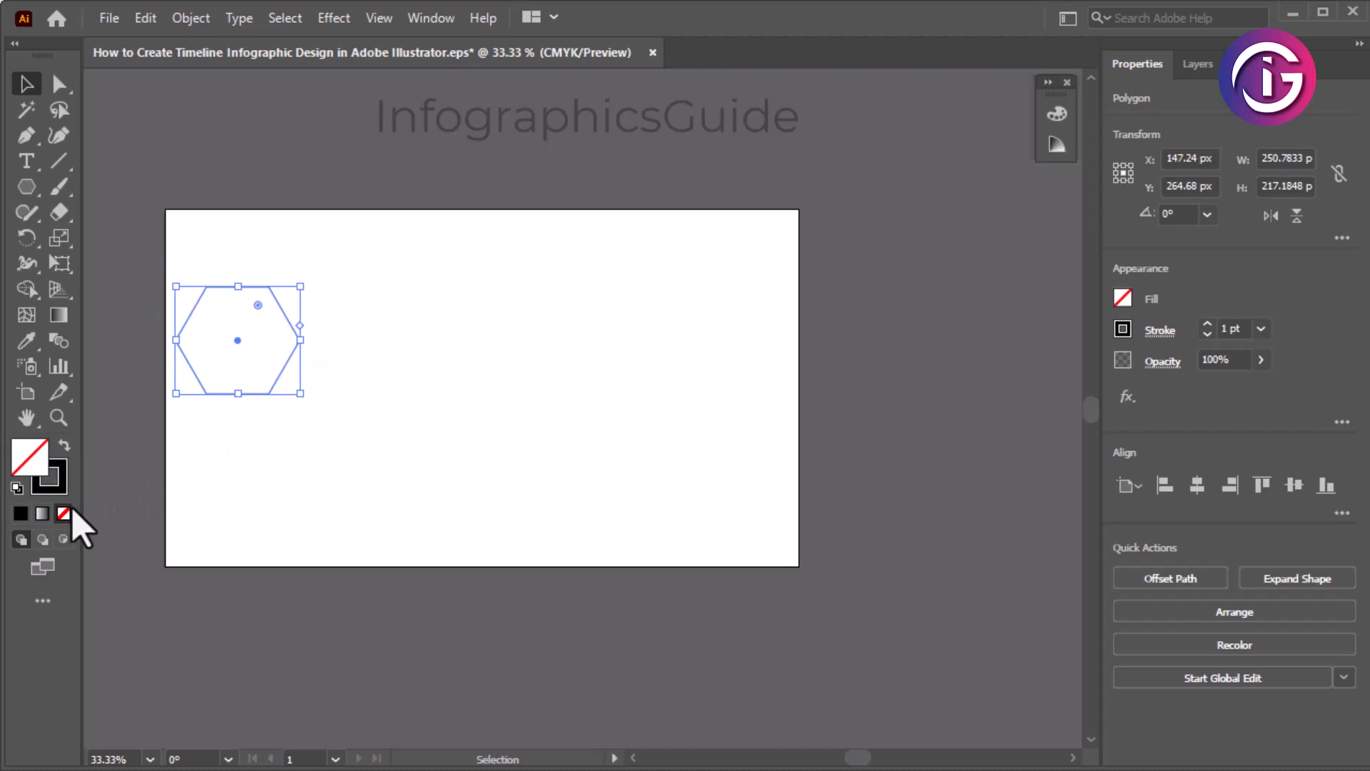
click(240, 515)
click(297, 334)
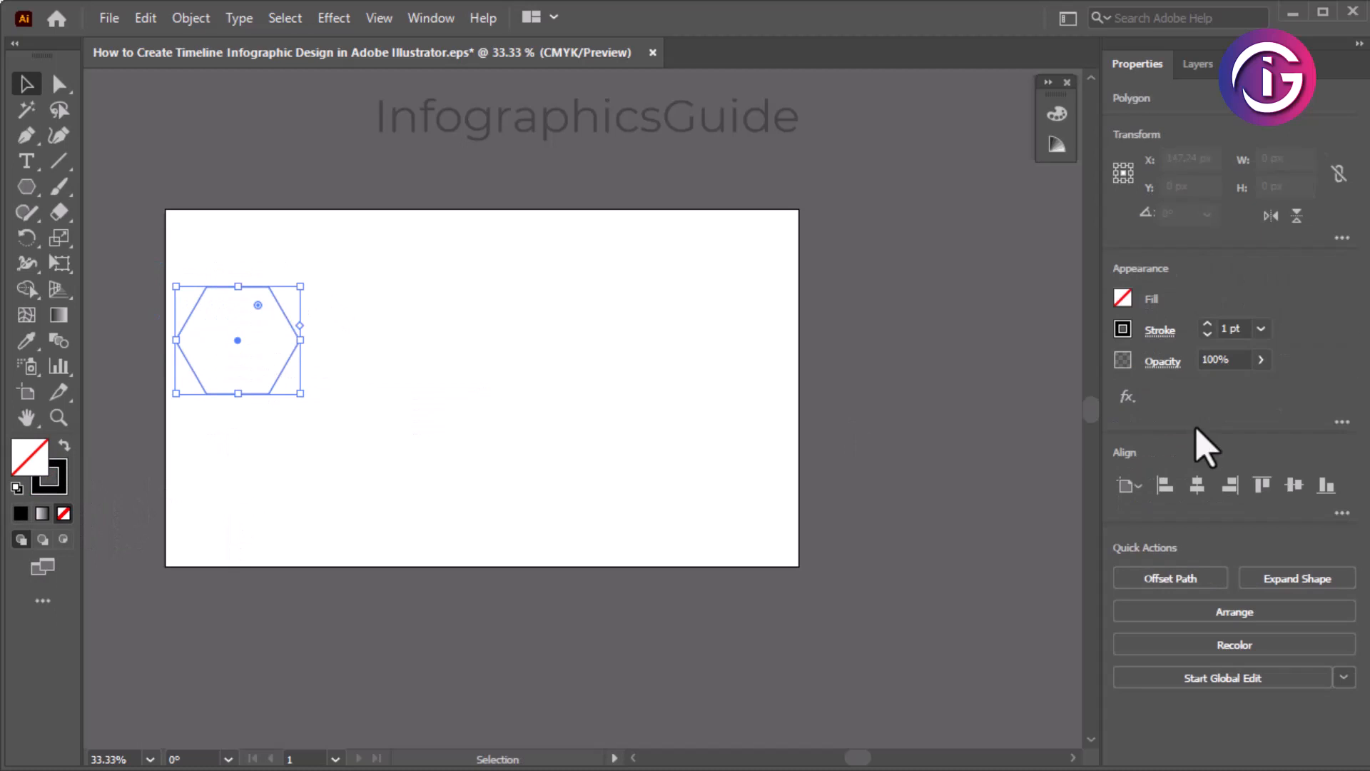
click(1207, 325)
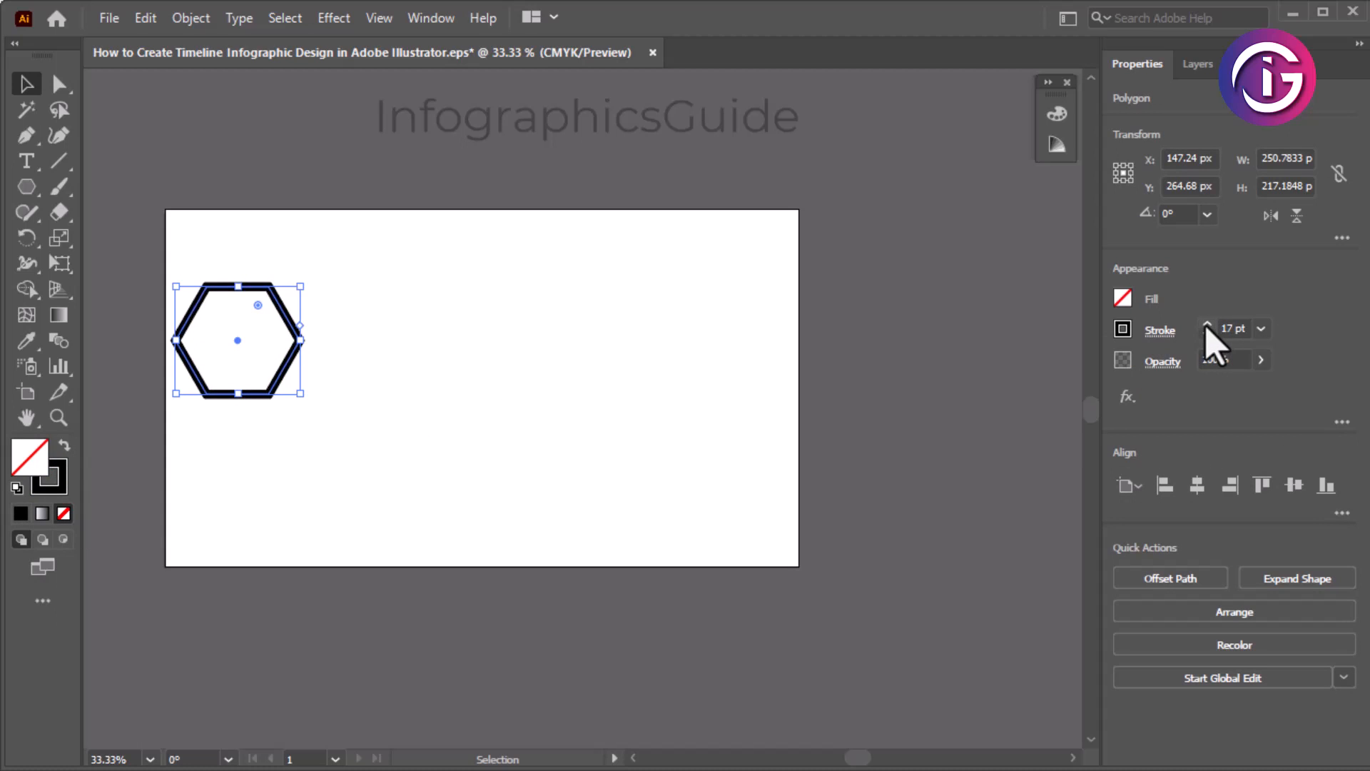
click(669, 487)
Copy the hexagon, paste it in front, and move the copy right until its corner meets the original's corner.
ctrl+click(386, 343)
drag(511, 485, 400, 482)
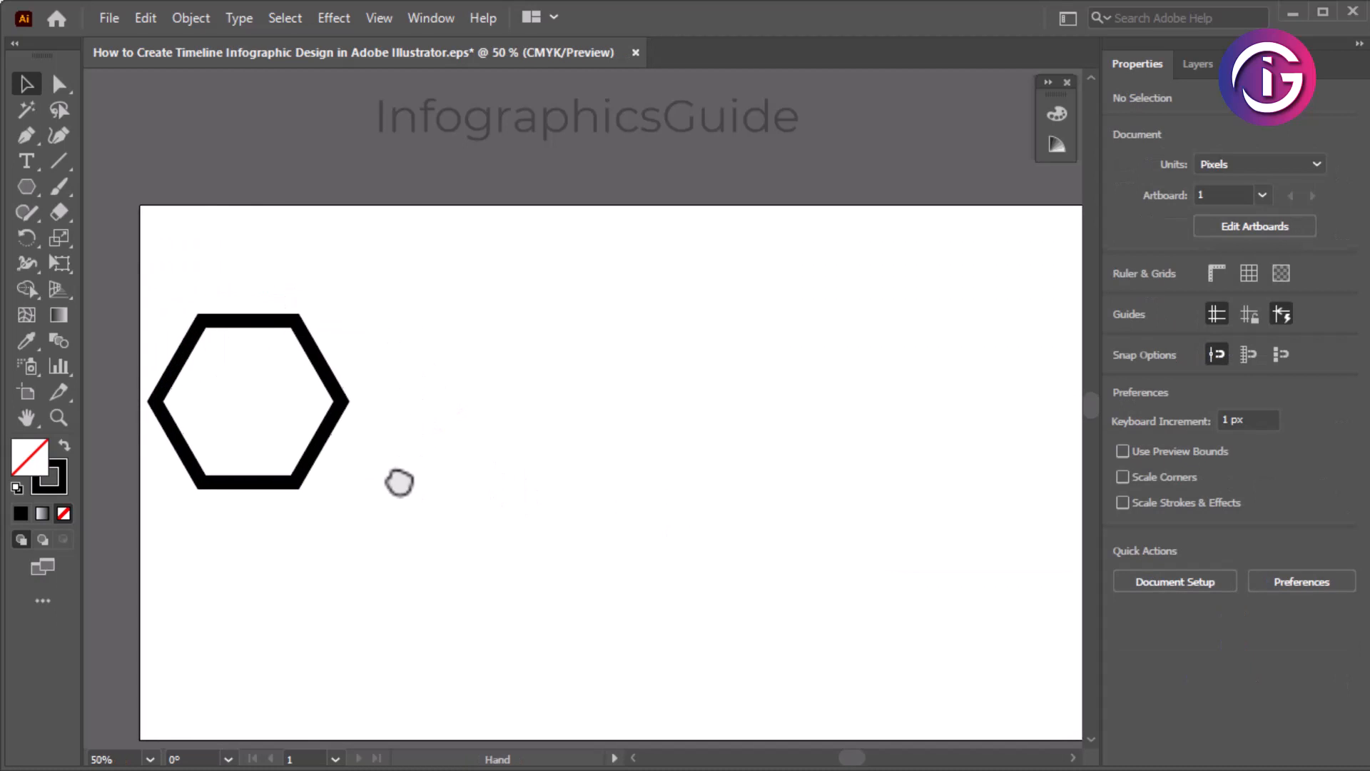
click(319, 442)
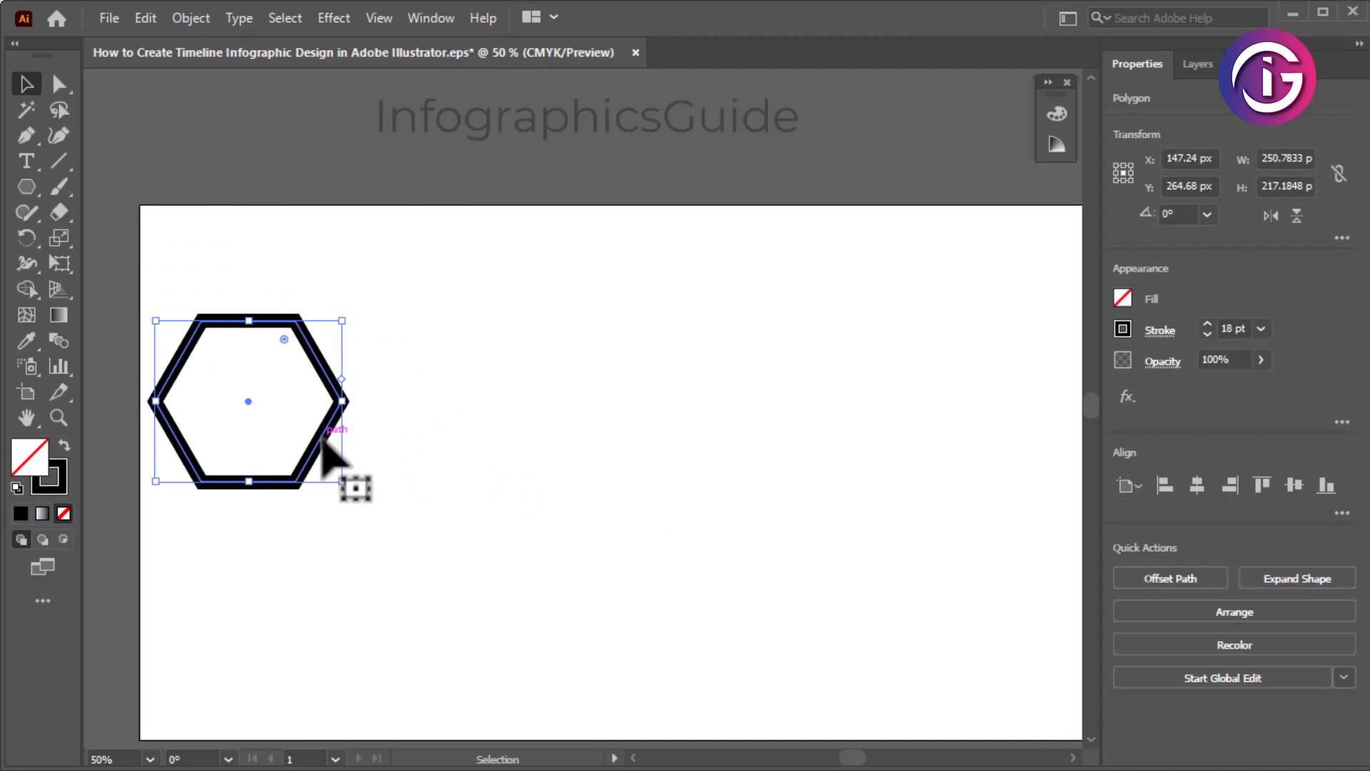
click(143, 17)
click(165, 124)
click(152, 19)
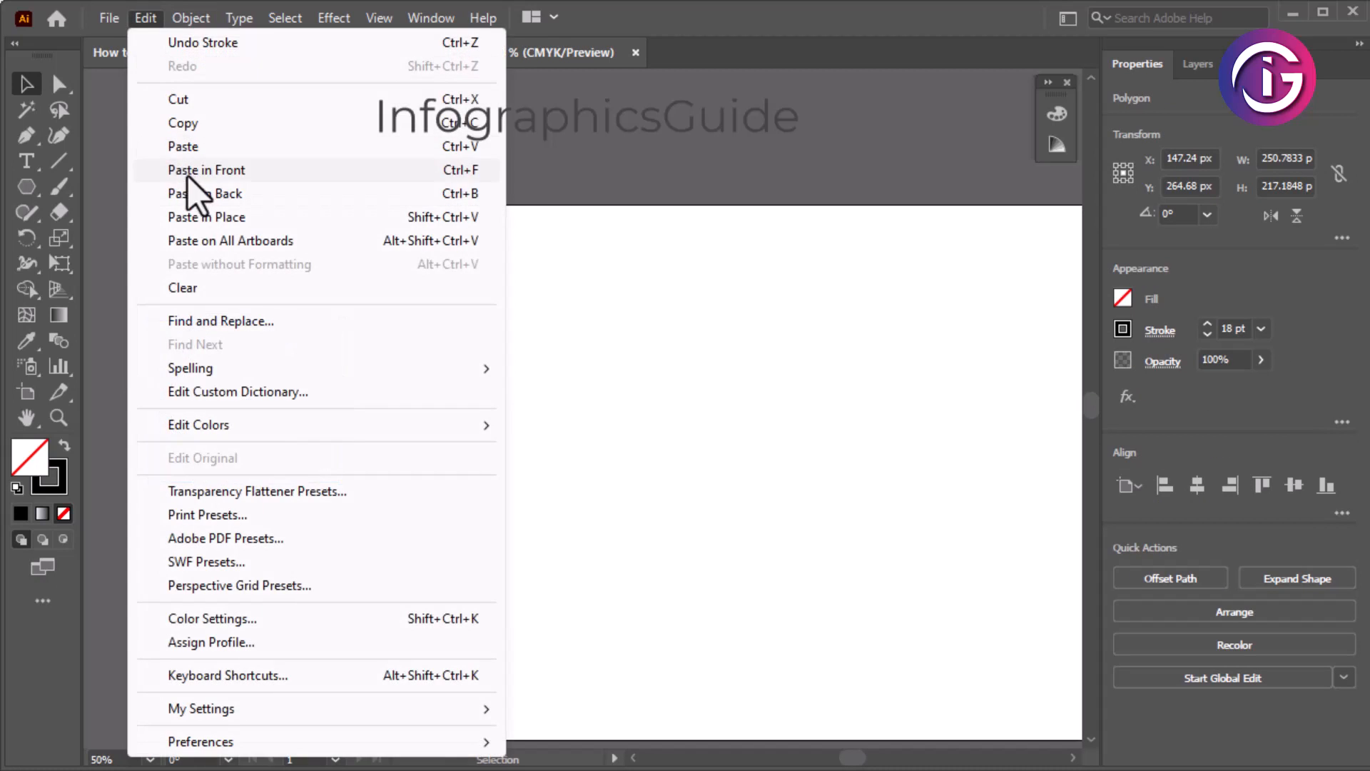
click(188, 176)
drag(321, 446, 508, 458)
key(ctrl)
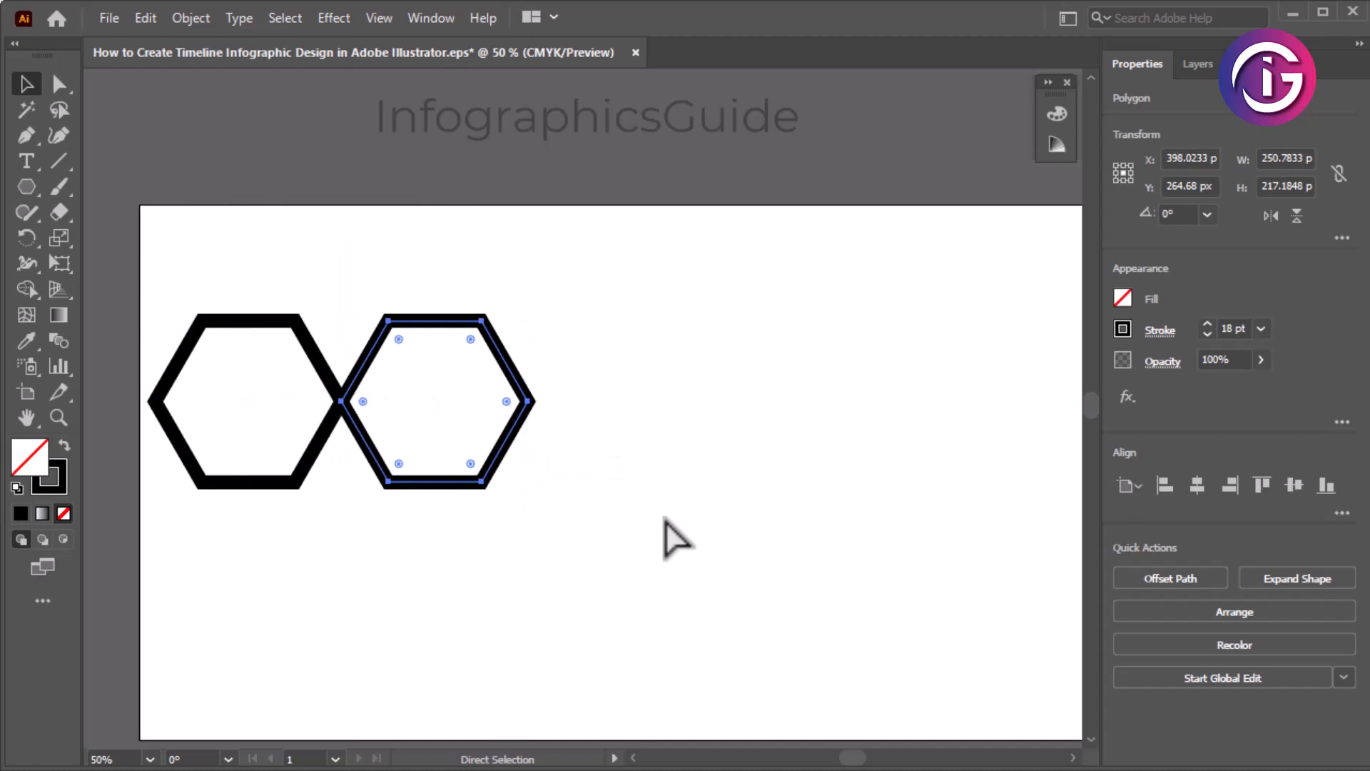
key(ctrl+d)
key(ctrl+z)
click(535, 465)
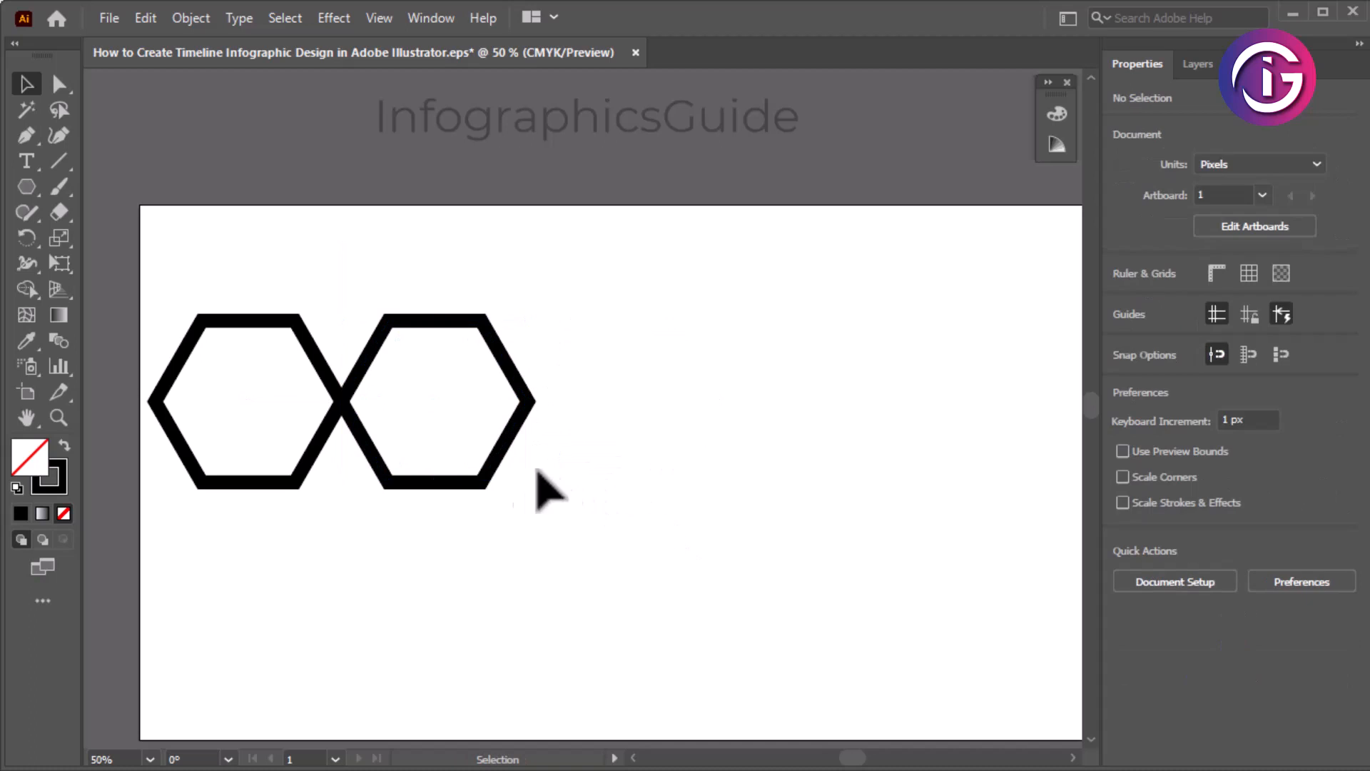
Duplicate the second hexagon to the right, corner to corner, and repeat the transformation to make a row of five.
drag(504, 454, 696, 460)
key(ctrl+d)
key(ctrl+d)
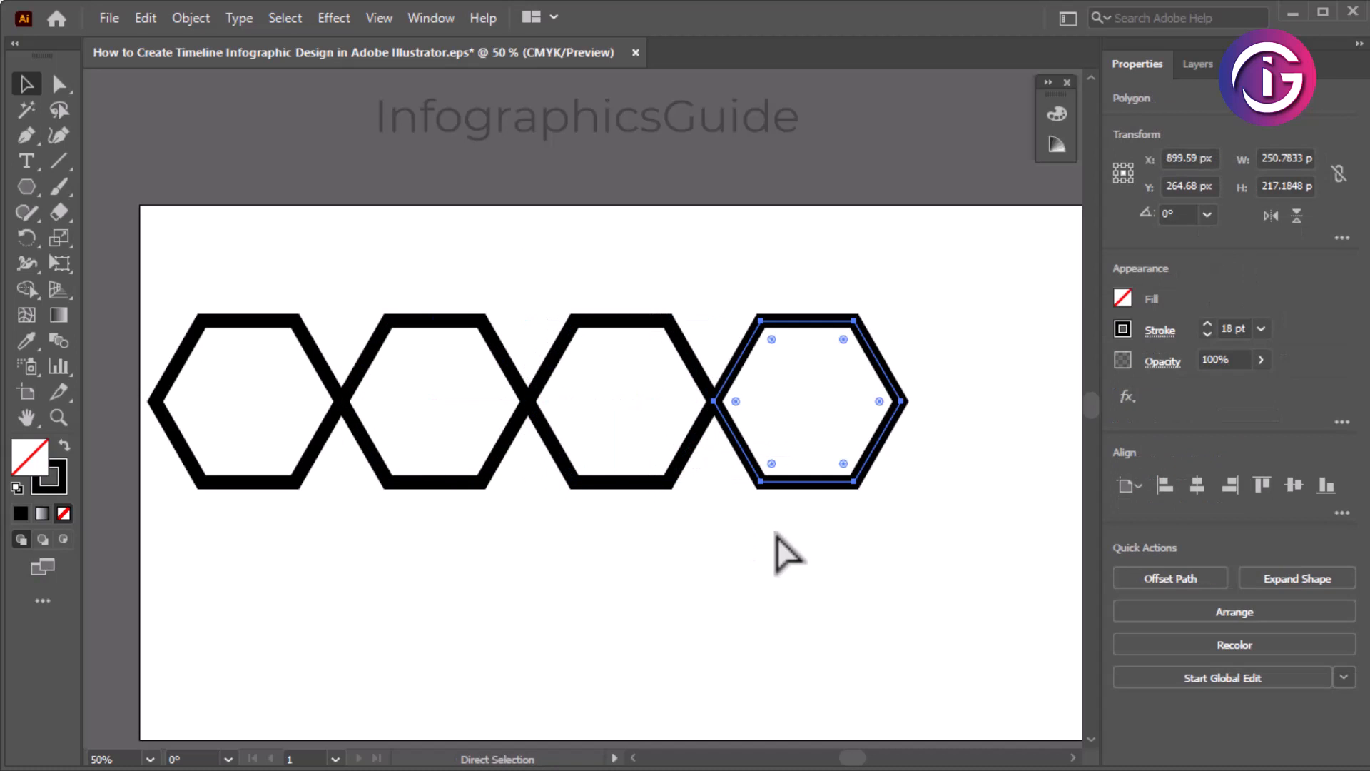
ctrl+alt+click(715, 569)
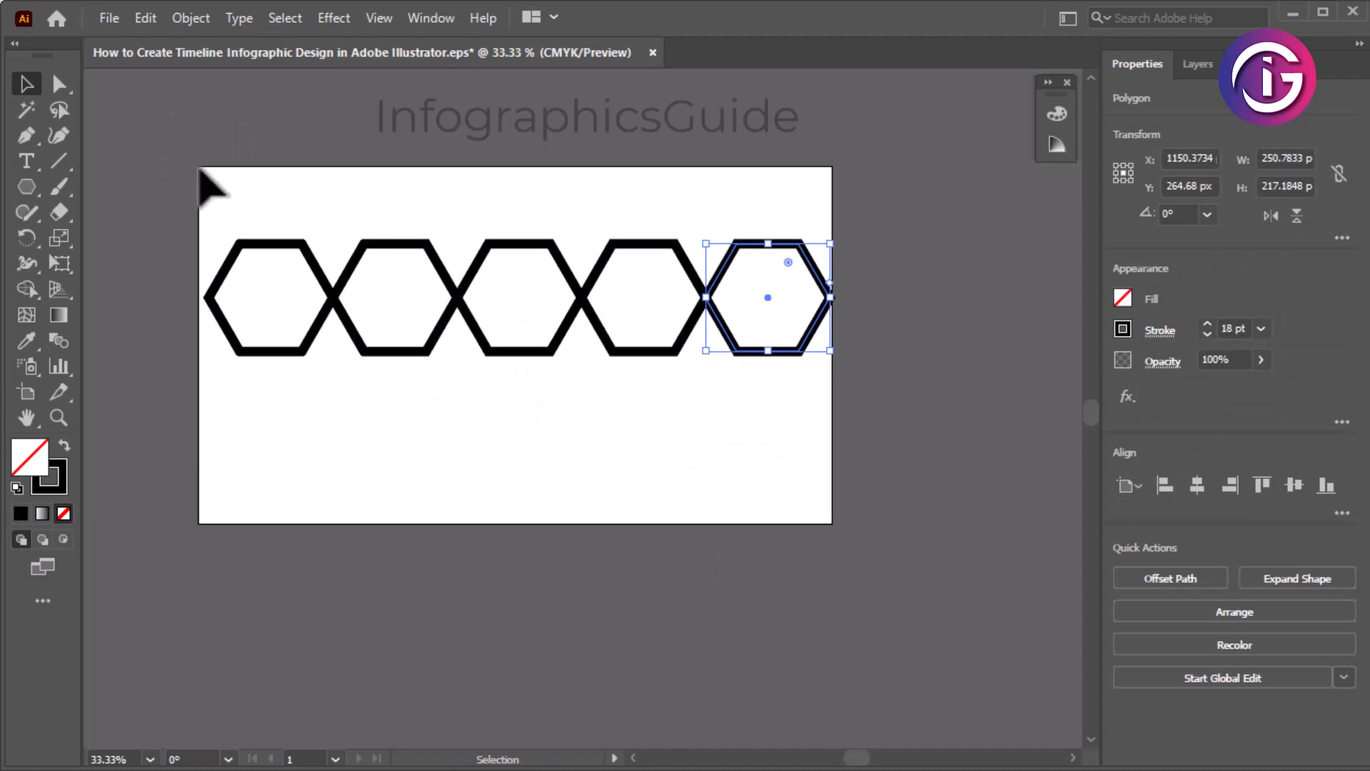
Select all five hexagons and scale the row proportionally to about 1162 × 201 px.
drag(200, 172, 879, 304)
drag(829, 245, 699, 266)
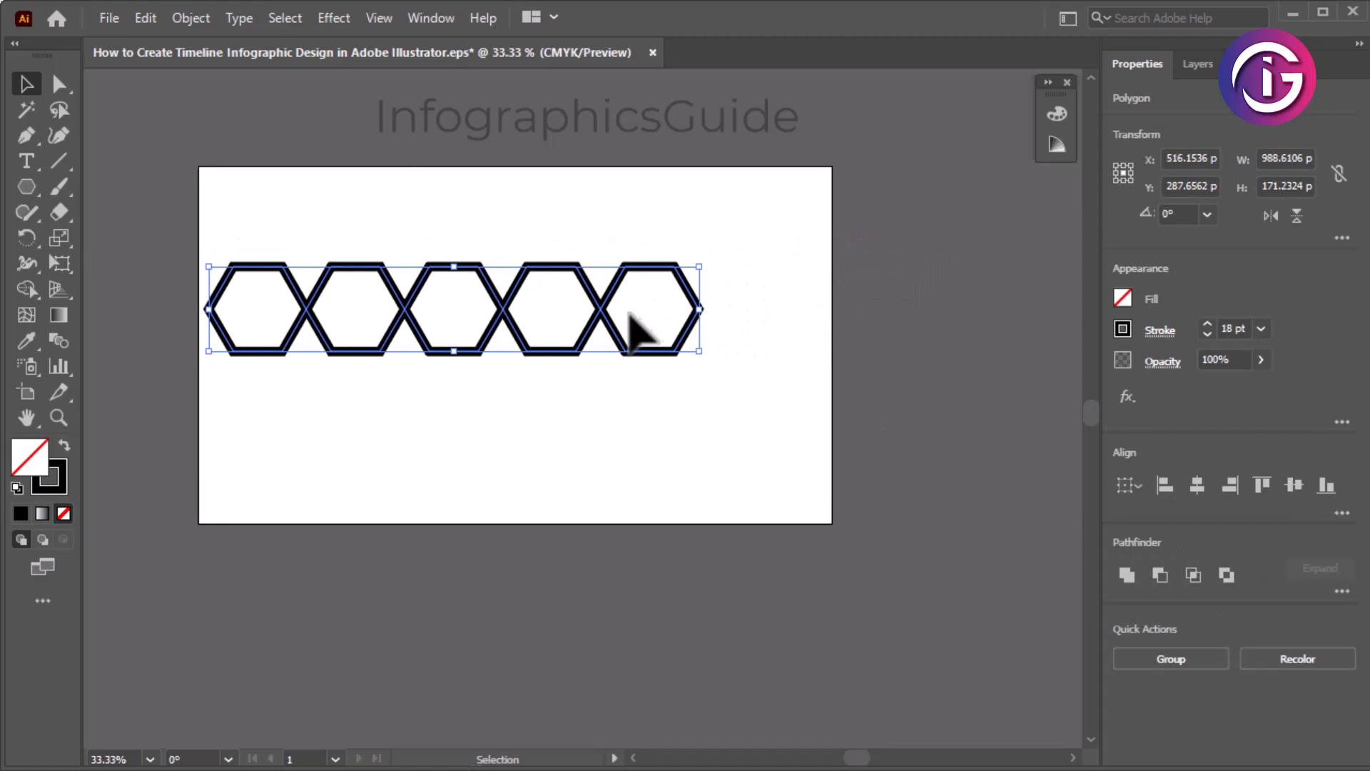
drag(706, 359, 779, 401)
Nudge the hexagon row right until it is roughly centred horizontally on the artboard at X about 646 px.
key(Right)
key(Right)
key(Right)
key(Right)
key(Right)
key(Right)
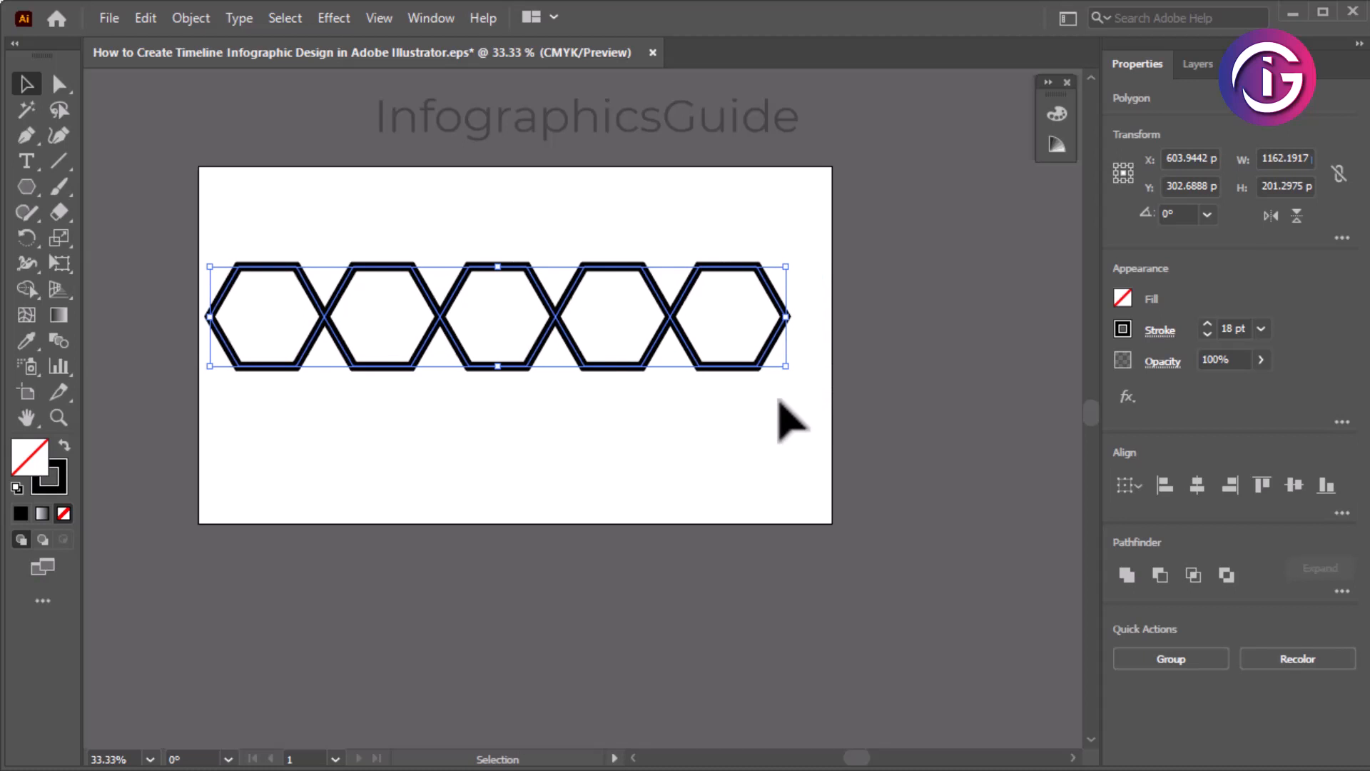
key(Right)
key(Right)
key(Right)
key(Right)
key(Right)
key(Right)
key(Right)
key(Right)
key(Right)
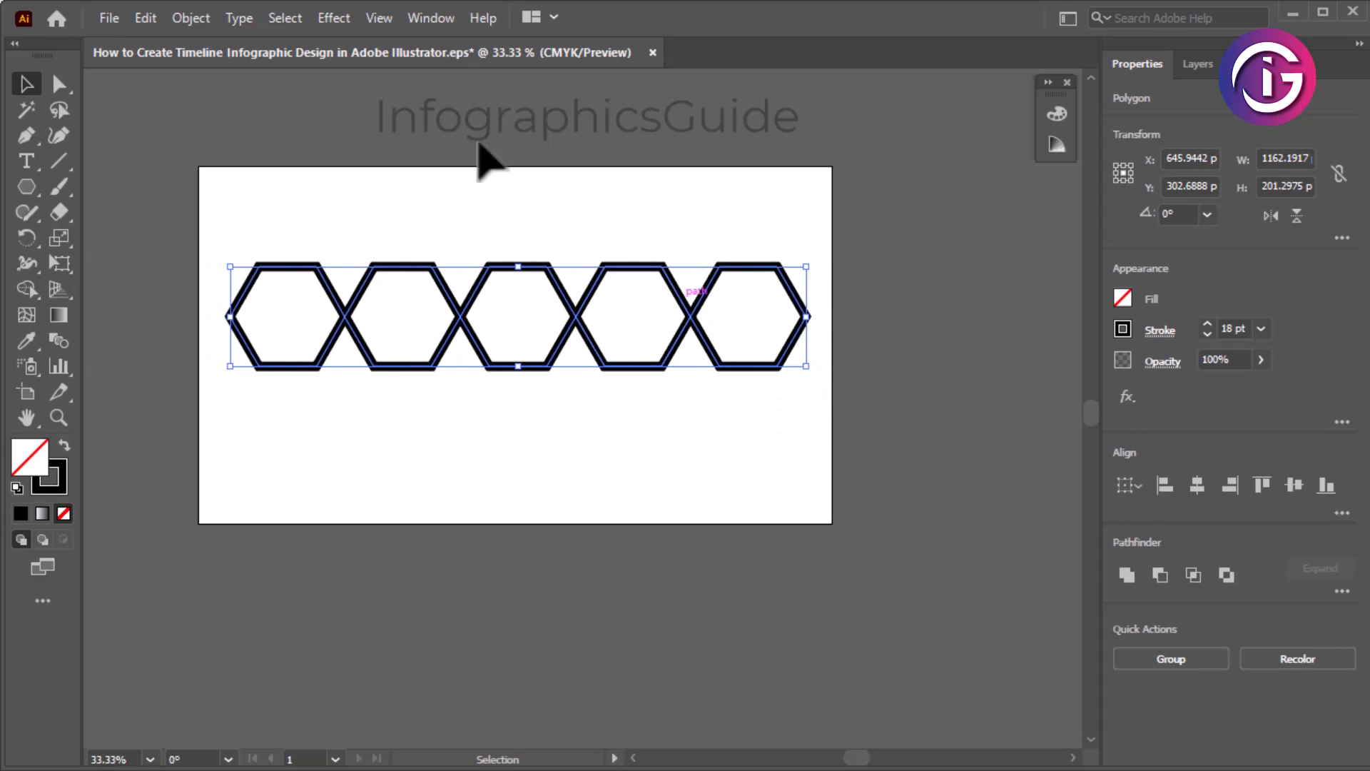
drag(875, 465, 227, 184)
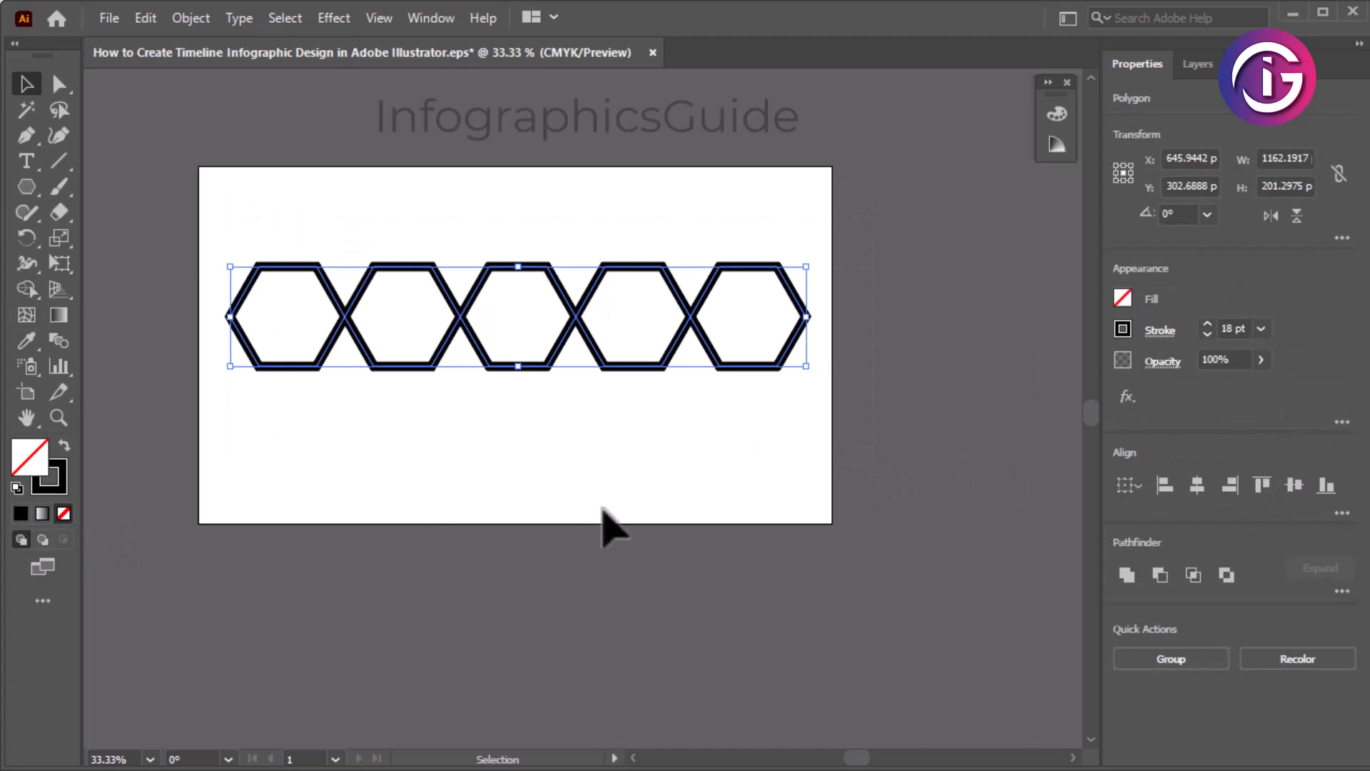
click(200, 204)
Draw a square about 63 px wide below the hexagon row and rotate it 45° into a diamond.
drag(27, 191, 77, 187)
drag(333, 419, 362, 449)
click(27, 86)
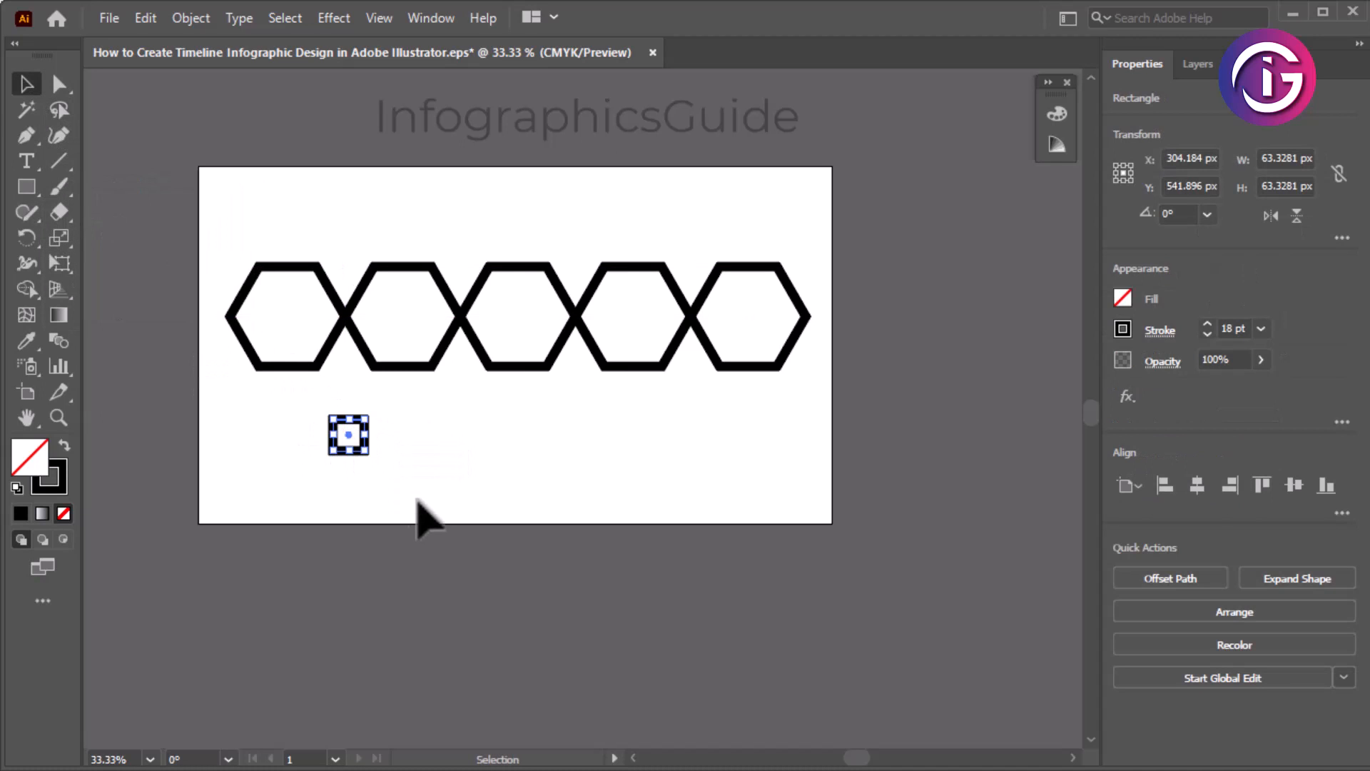
drag(383, 448, 403, 421)
key(ctrl+shift+a)
Centre the diamond on the junction of the first two hexagons and duplicate it onto the other three junctions.
ctrl+click(637, 358)
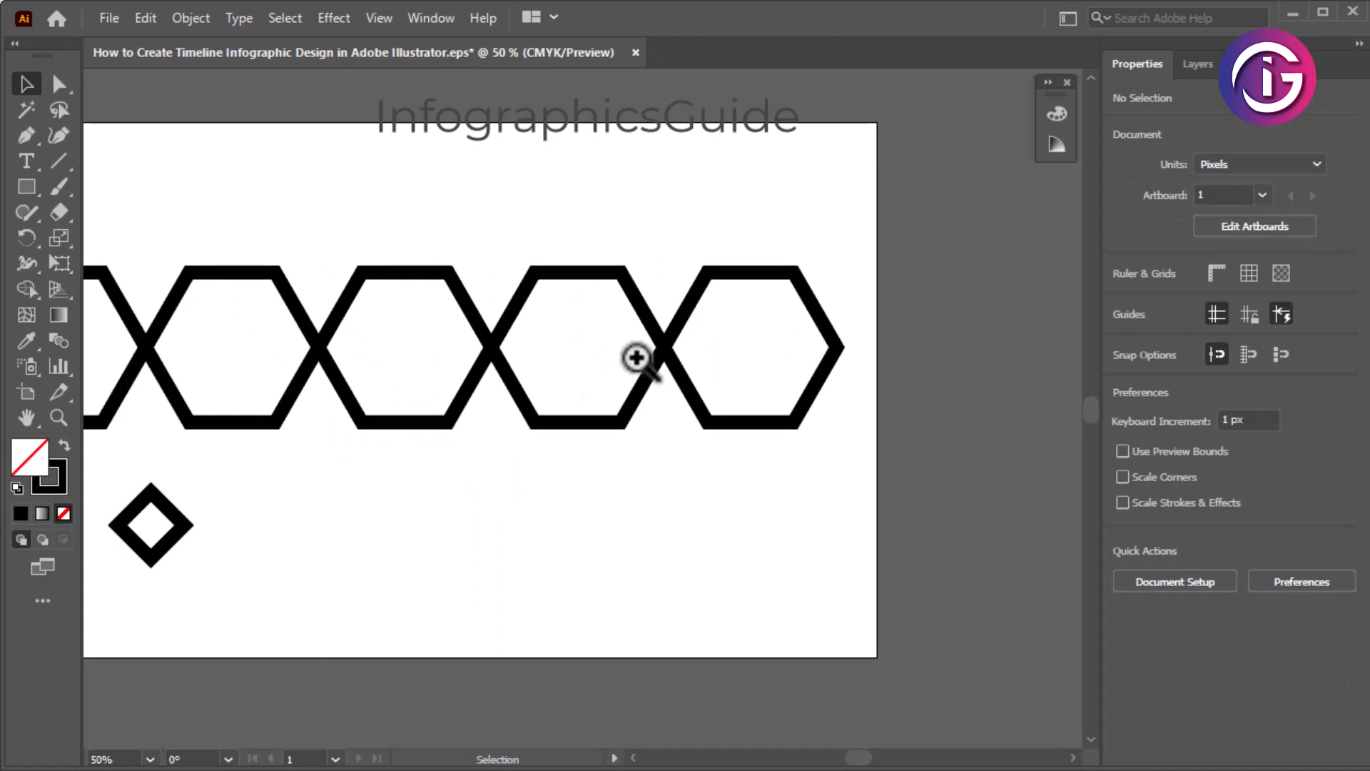
drag(560, 484, 712, 515)
drag(320, 546, 498, 398)
key(ctrl+d)
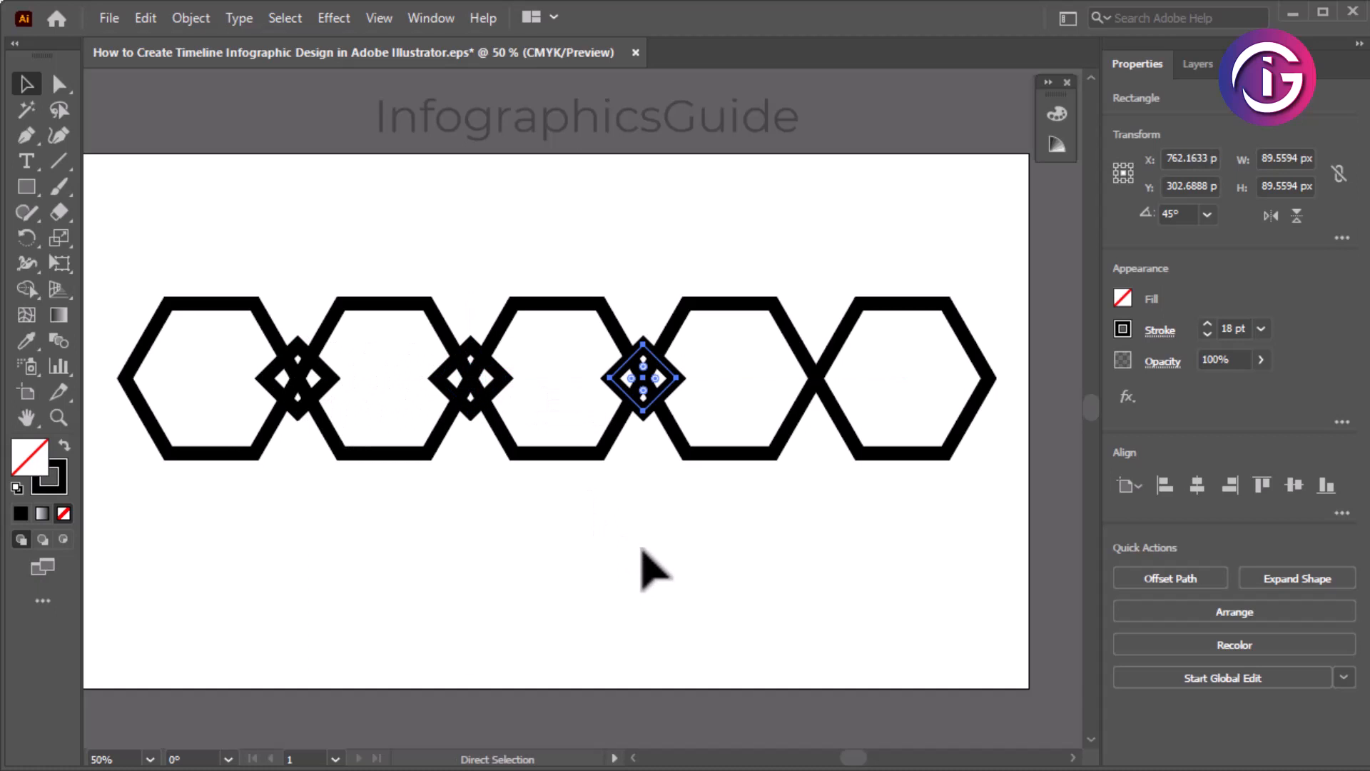
key(ctrl+d)
click(810, 666)
Select all hexagons and diamonds and split them where they overlap with the Pathfinder Divide operation.
key(ctrl+a)
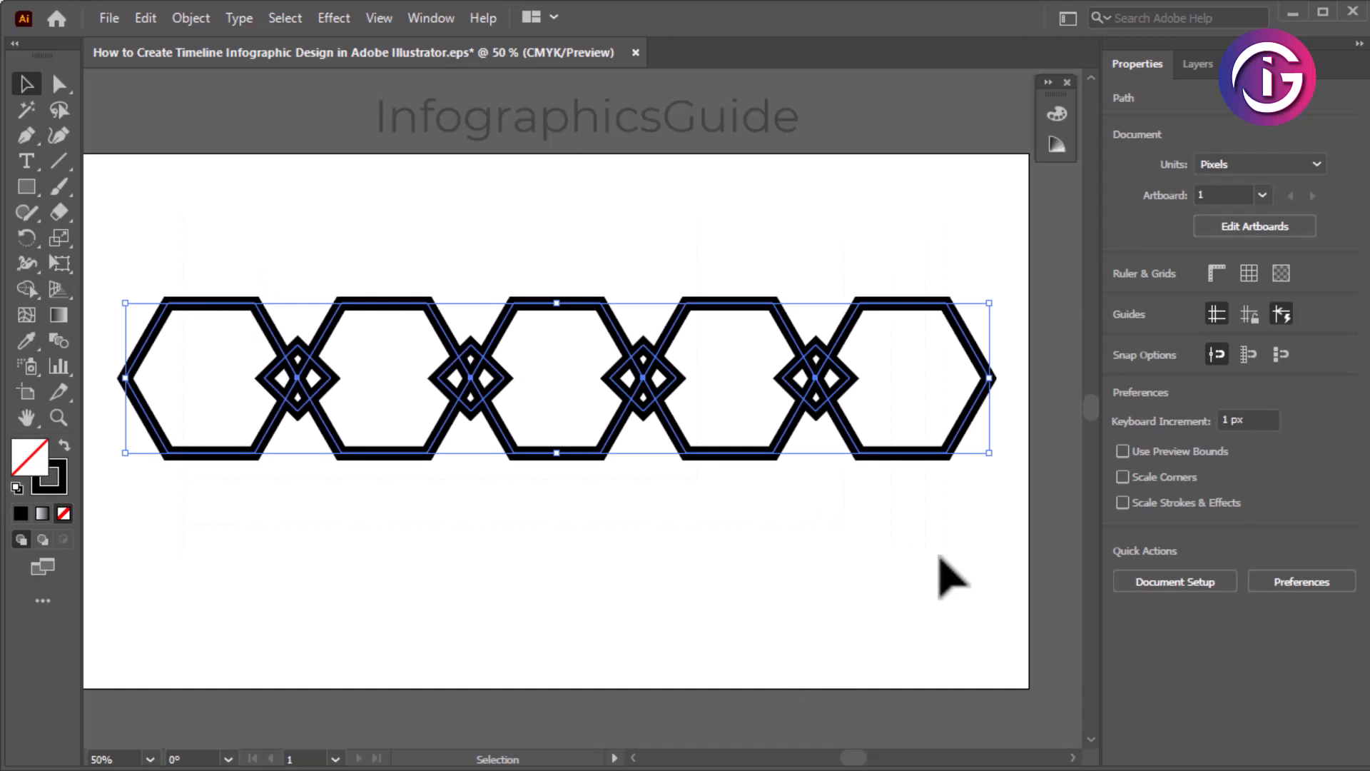
click(1342, 591)
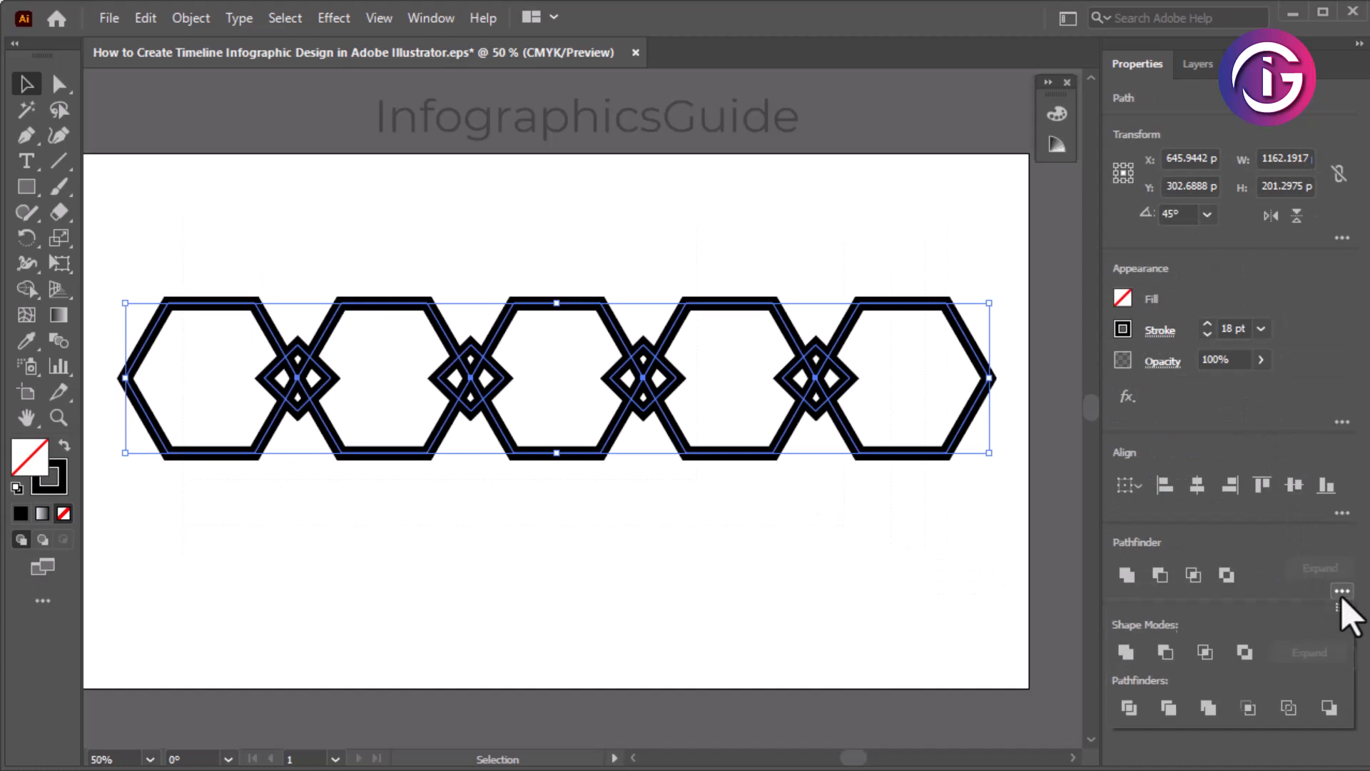
click(1129, 708)
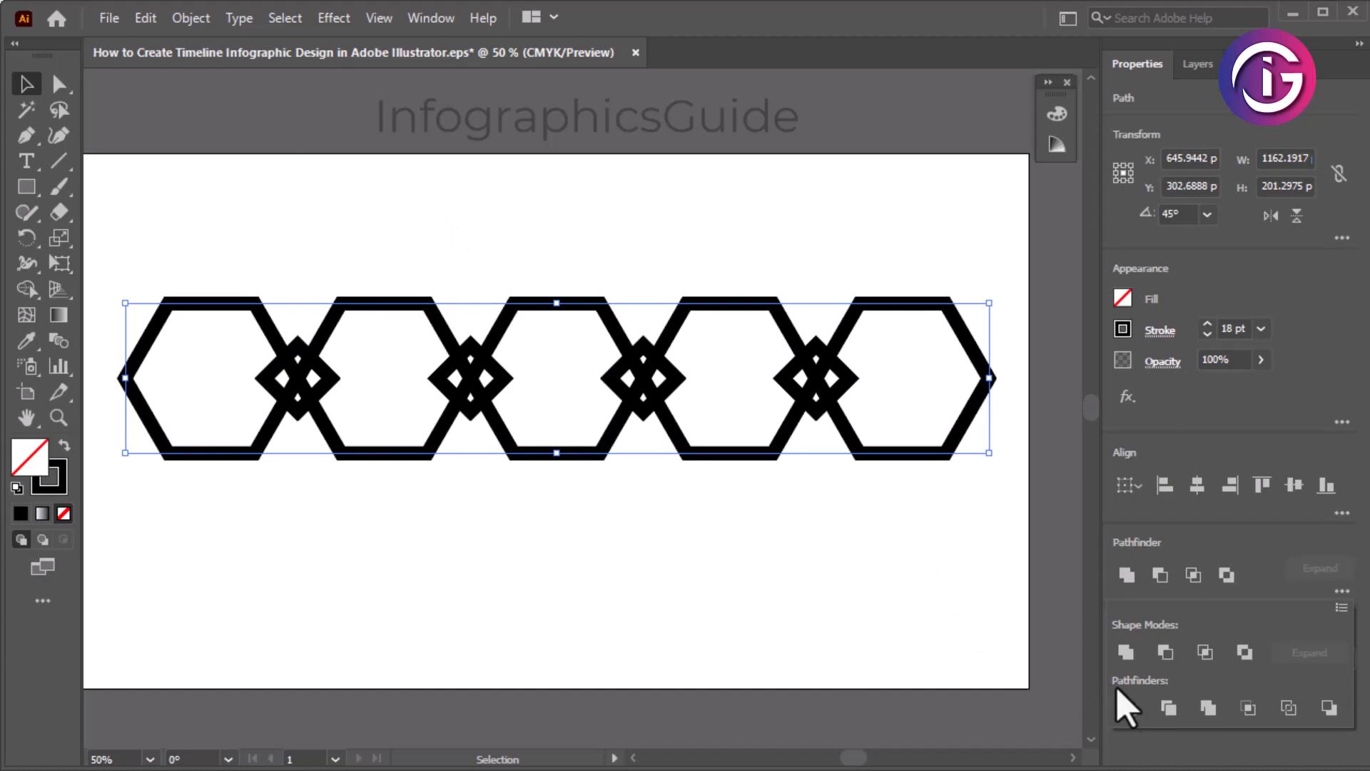
click(1129, 708)
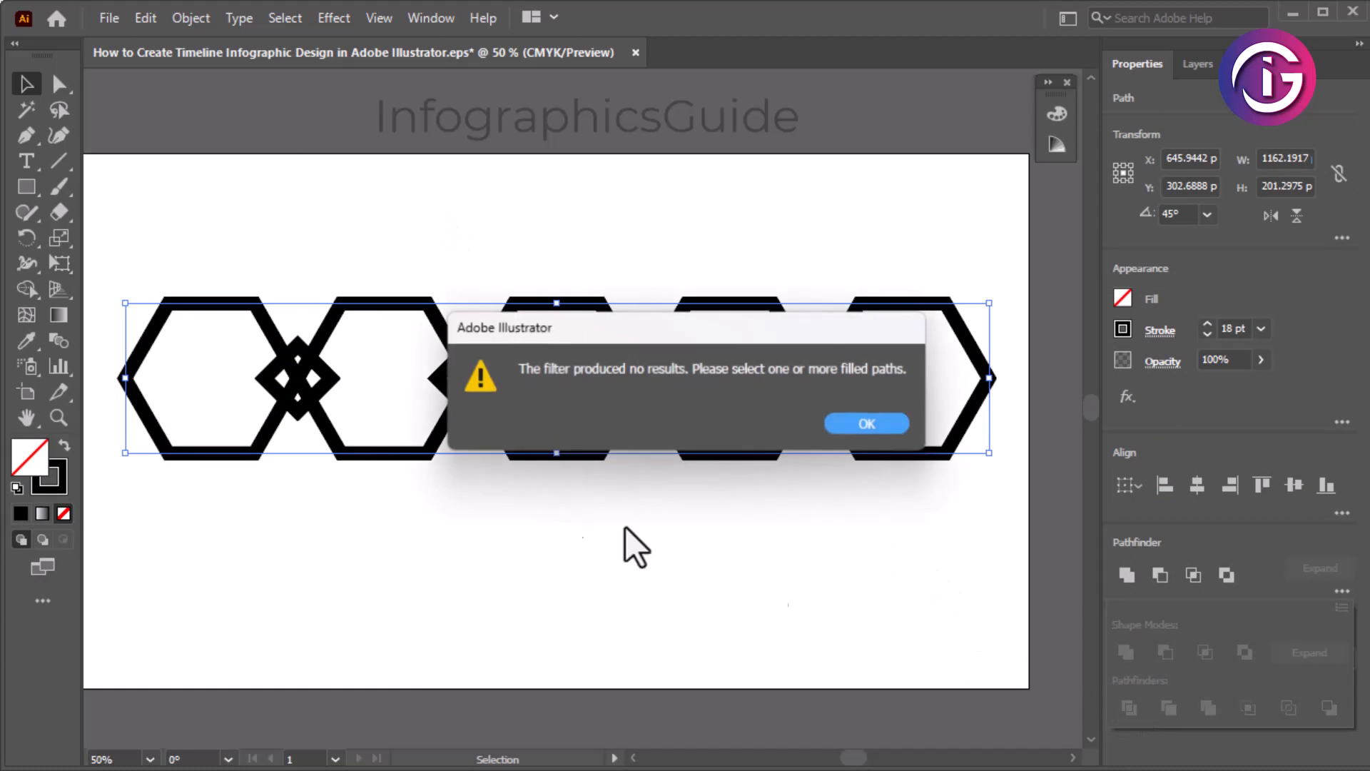
click(901, 426)
click(318, 180)
Delete the right and upper divided pieces of the diamond at the first junction with the Direct Selection tool.
click(59, 83)
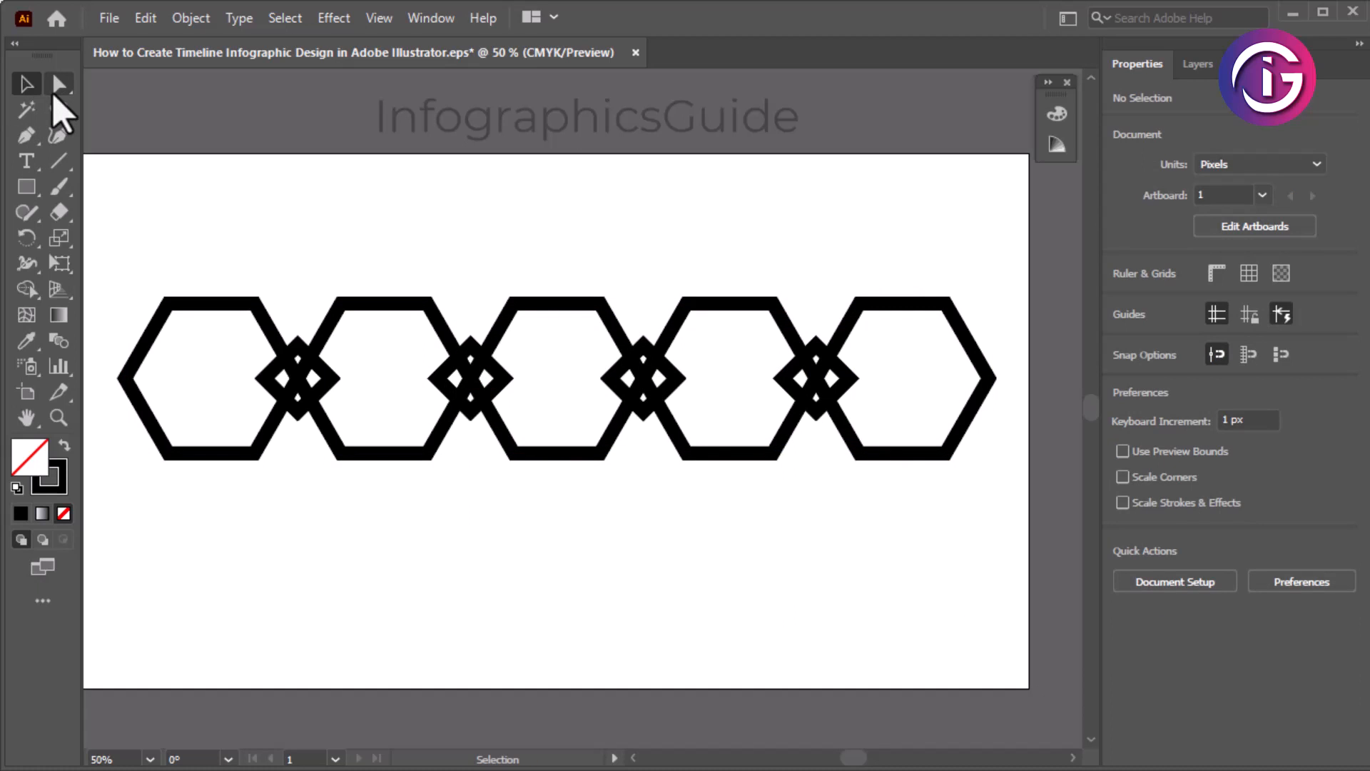
click(319, 344)
click(359, 372)
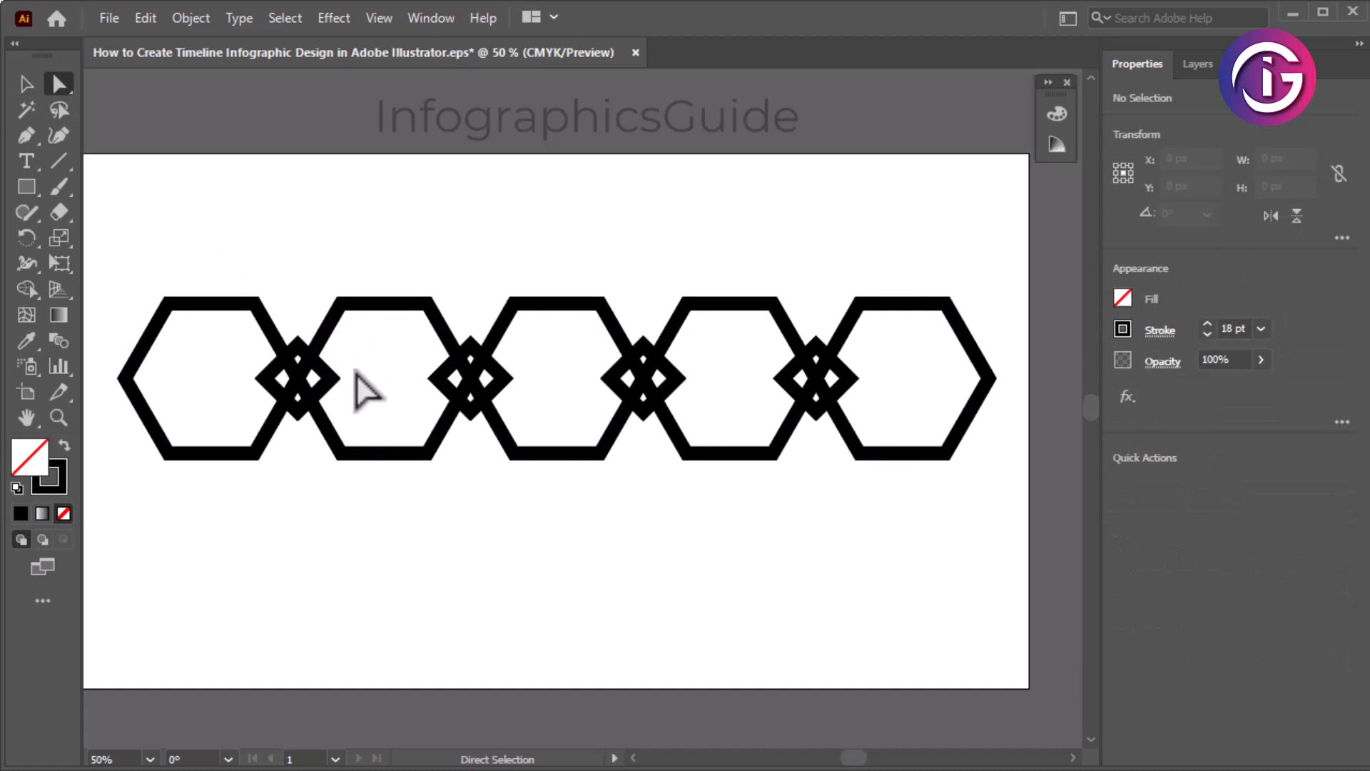
click(325, 380)
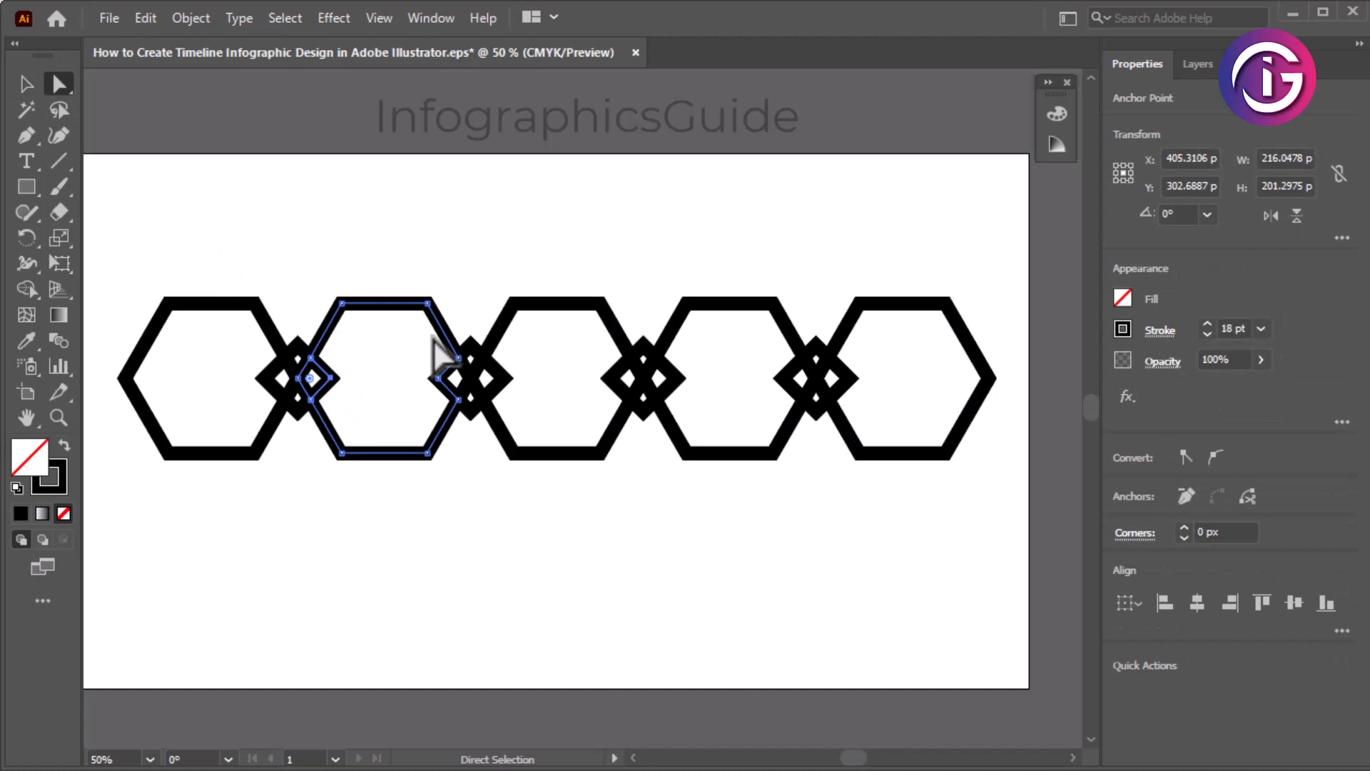
key(Delete)
click(297, 315)
click(297, 344)
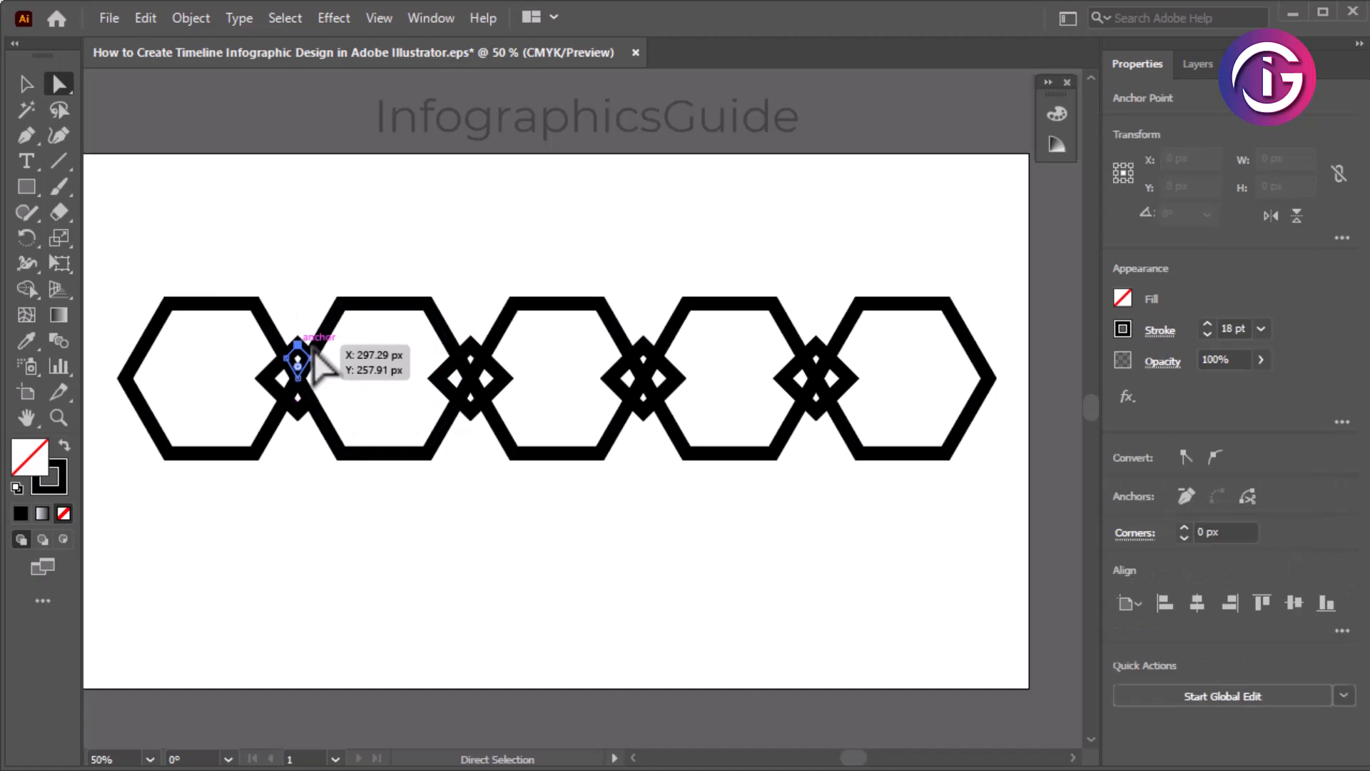
key(Delete)
Delete the left and lower divided pieces of the diamond at the first junction.
click(280, 378)
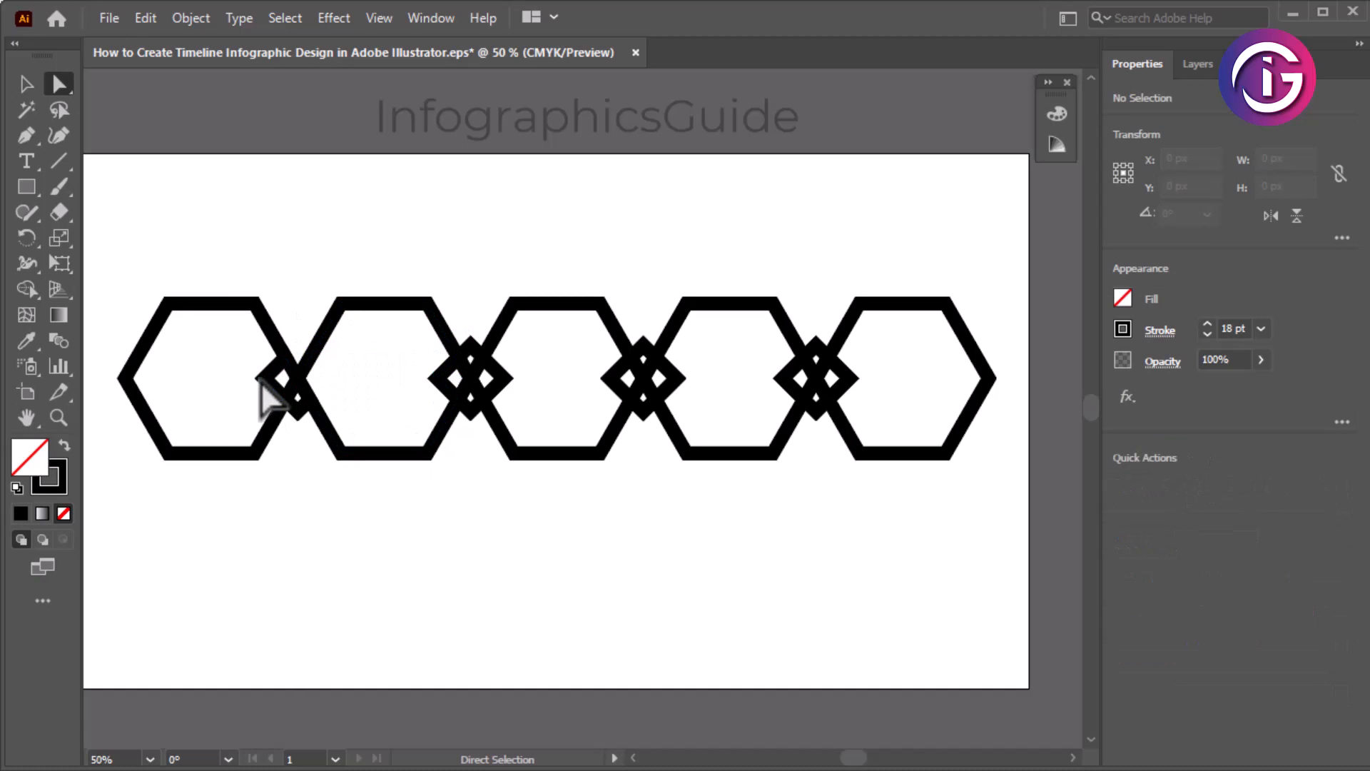
click(278, 386)
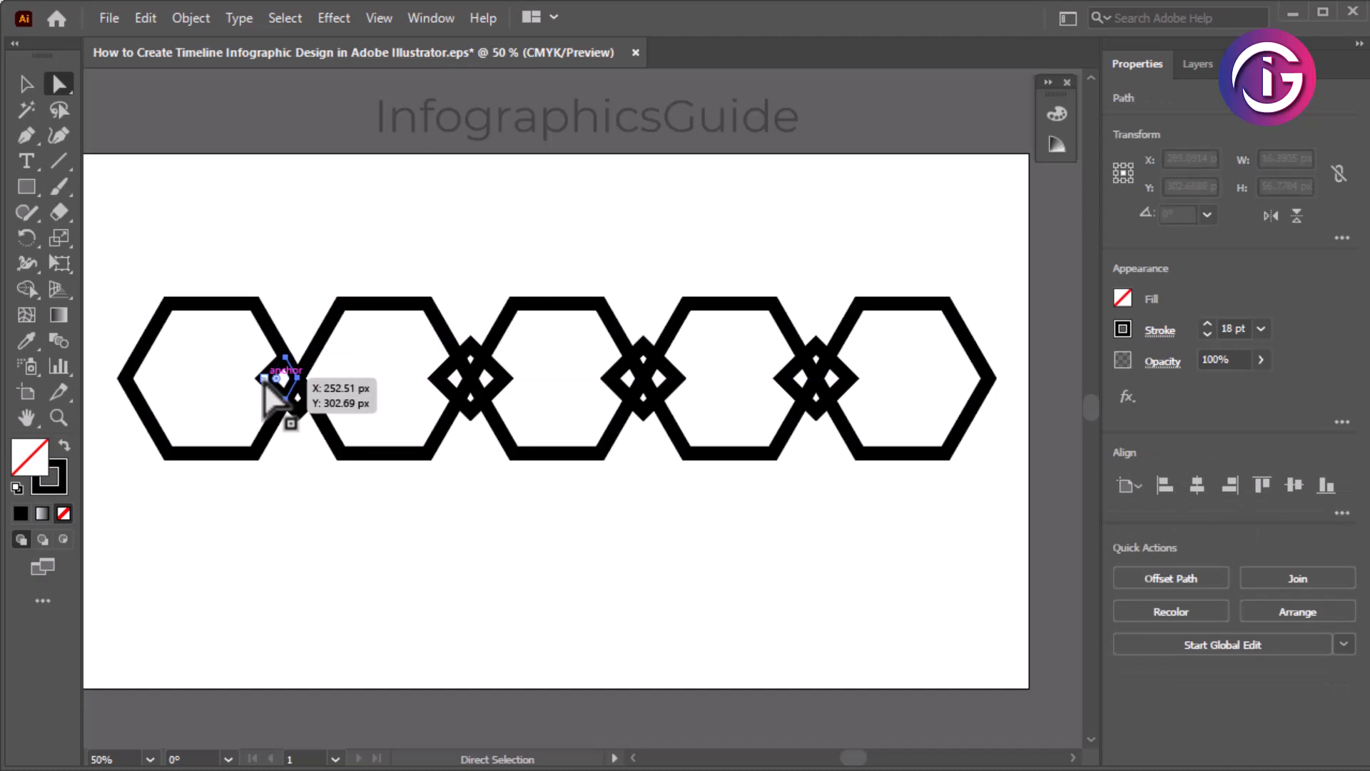
key(Delete)
click(298, 407)
key(Delete)
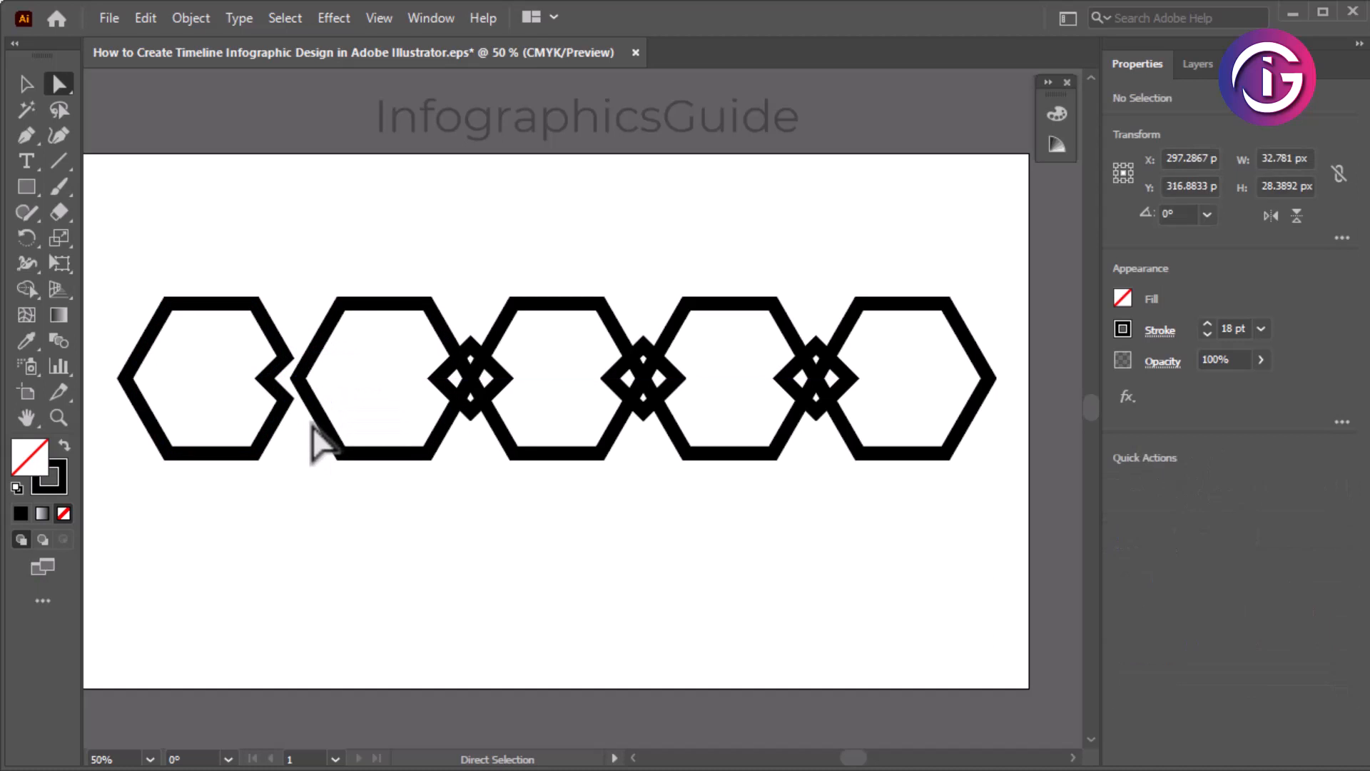
Delete the inner corner anchor points of the first and second hexagons to open both outlines at their junction.
click(273, 376)
key(Delete)
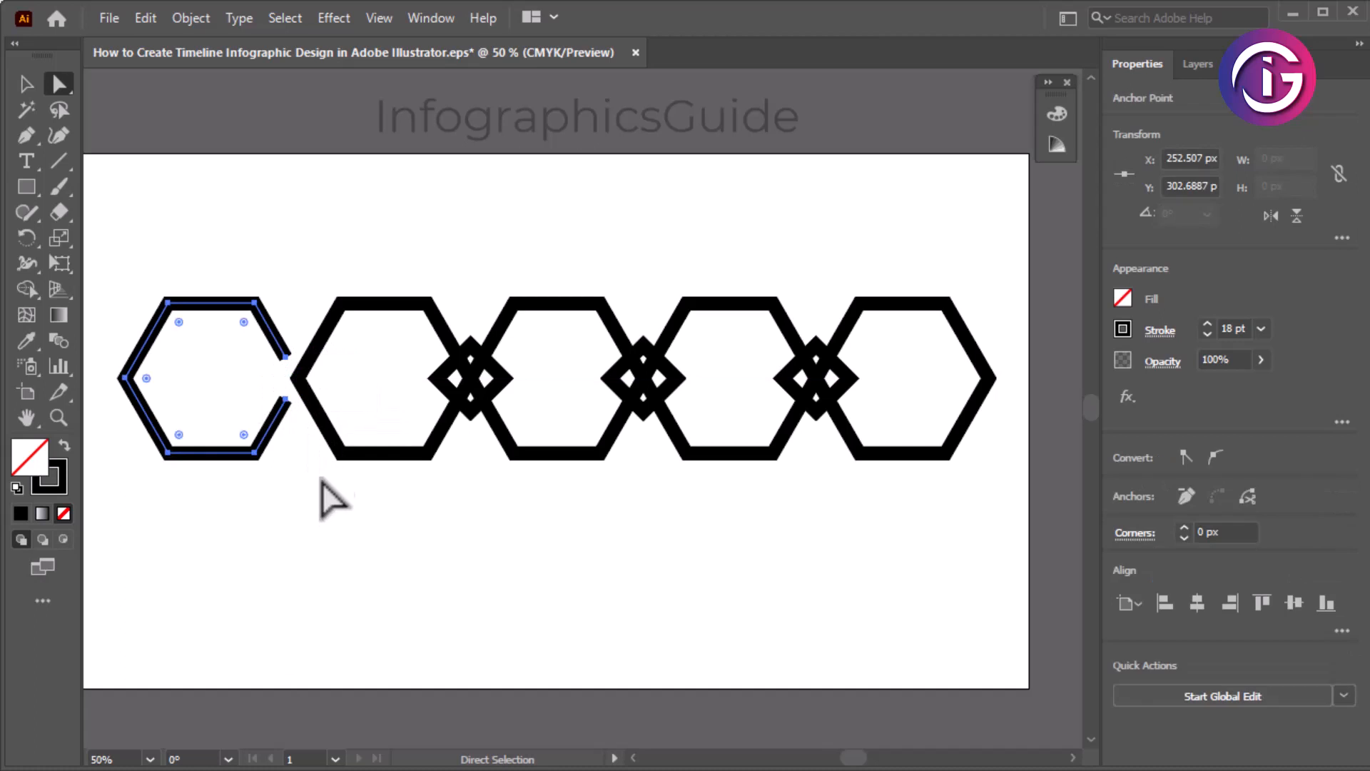
click(315, 520)
click(300, 385)
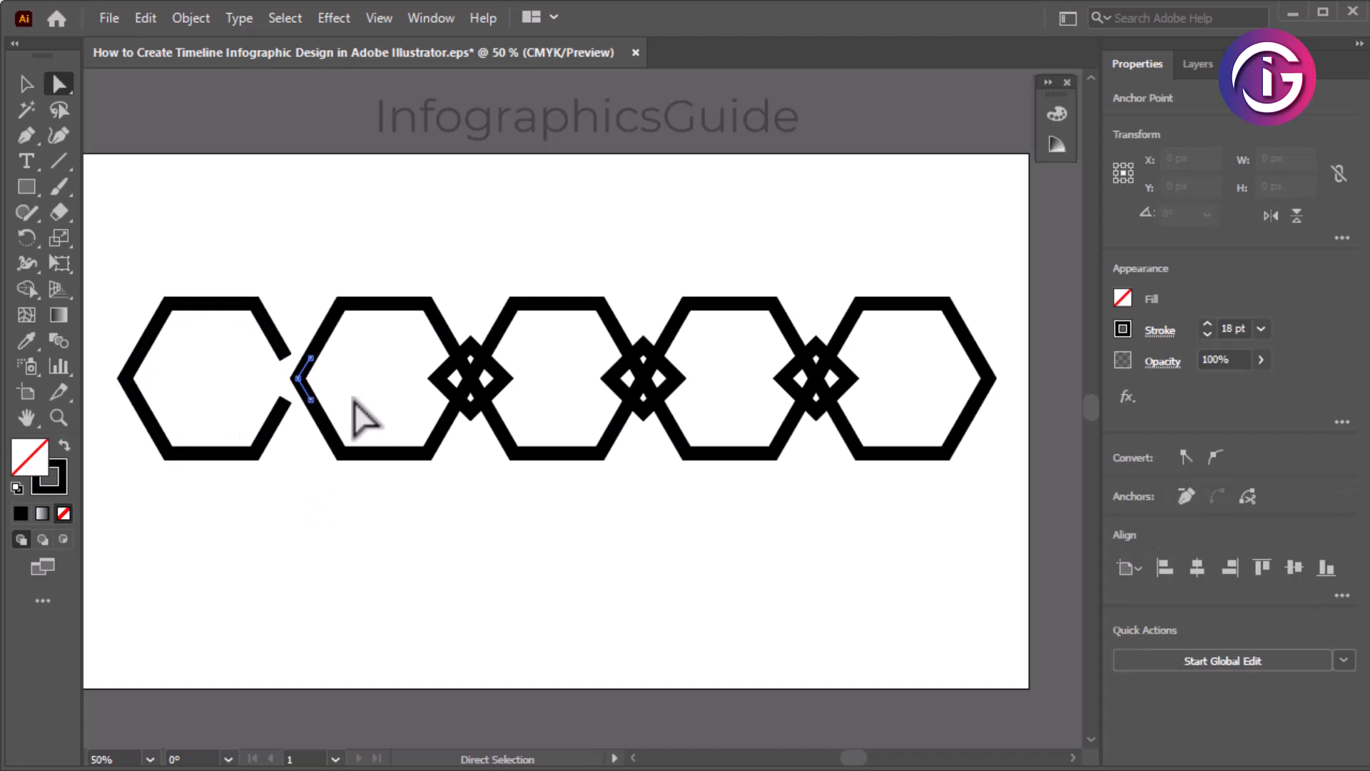
key(Delete)
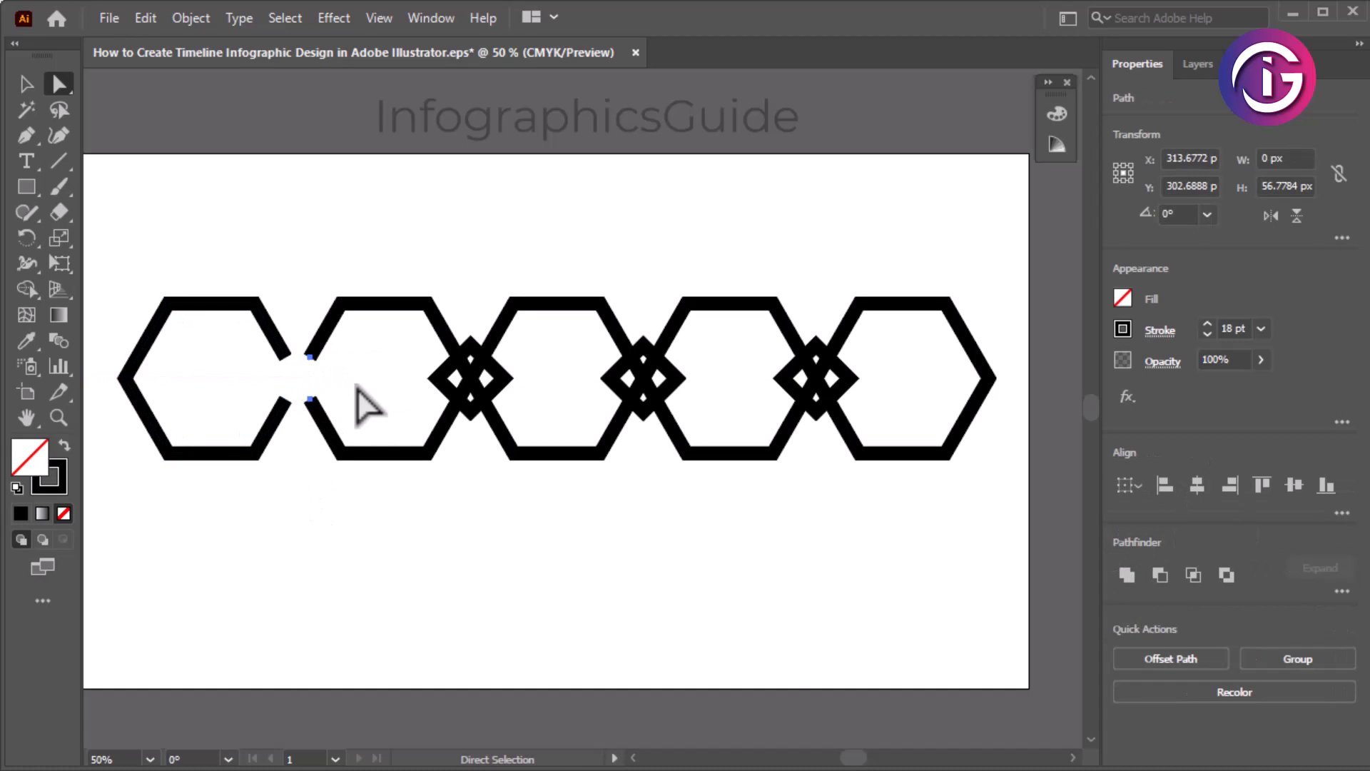
Join the first hexagon's lower open end to the second hexagon's upper open end with a diagonal segment.
click(298, 408)
click(286, 398)
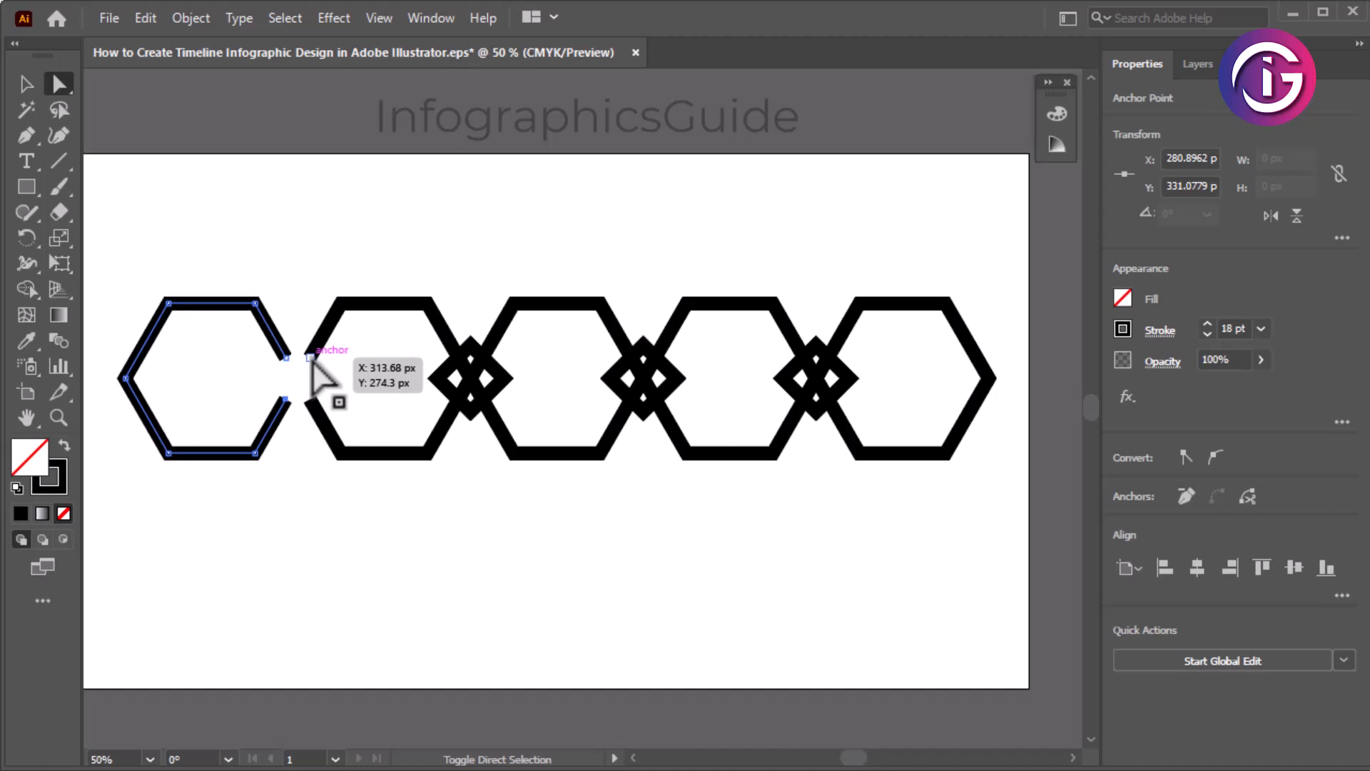
shift+click(310, 357)
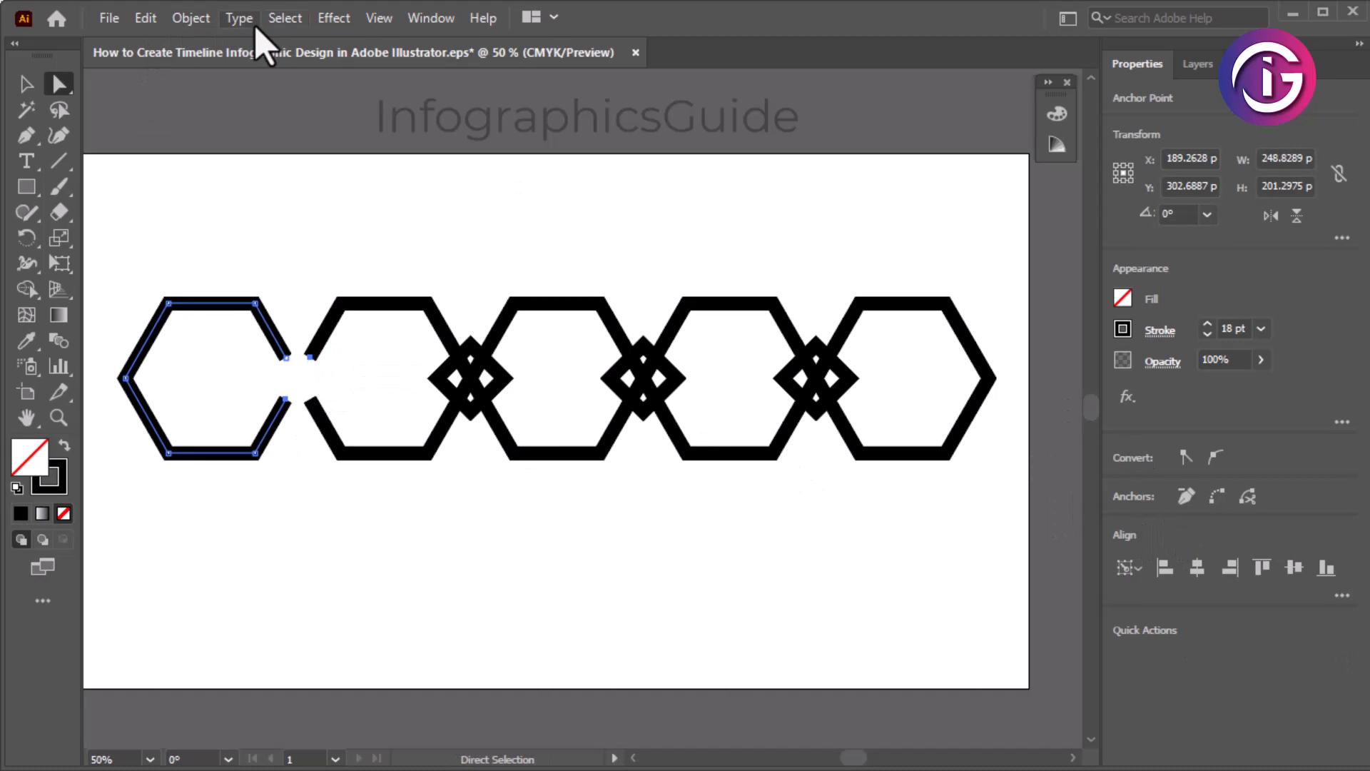
right_click(309, 357)
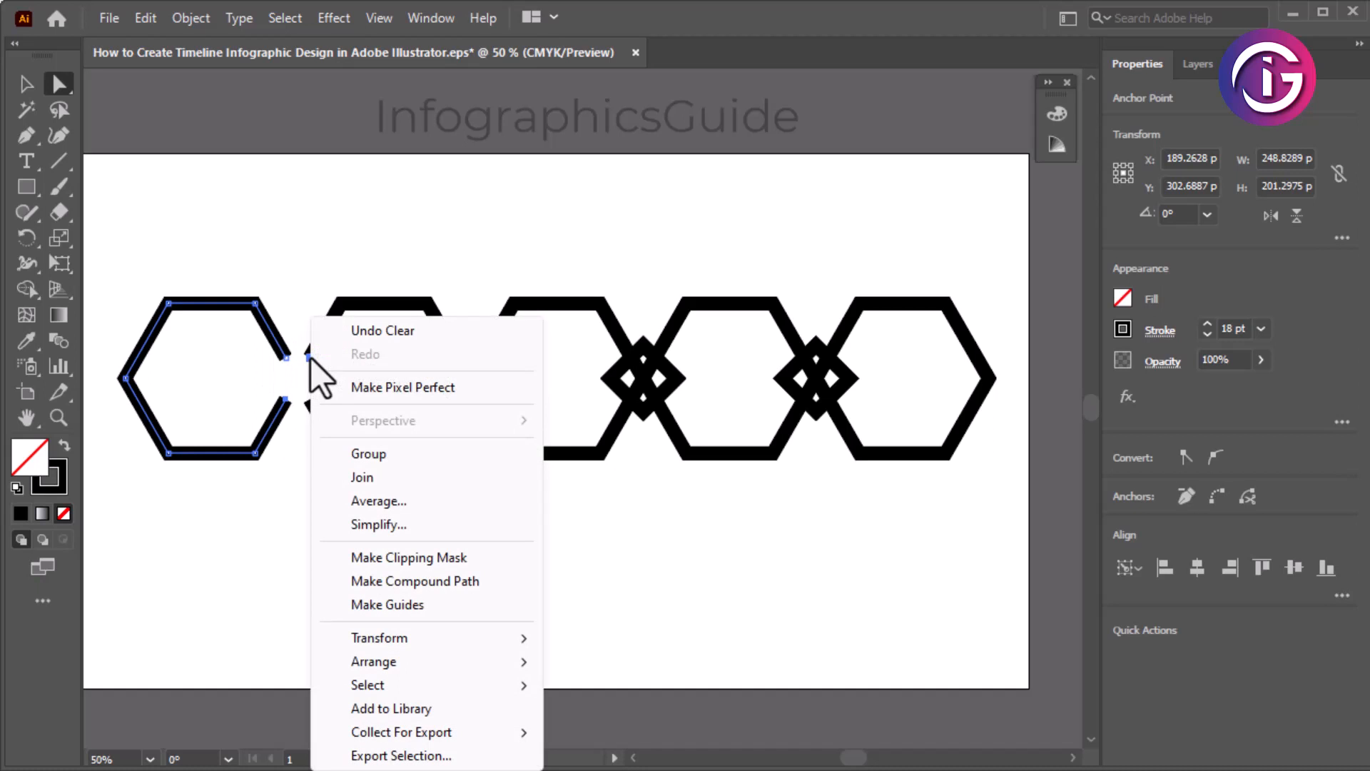
click(391, 476)
click(480, 248)
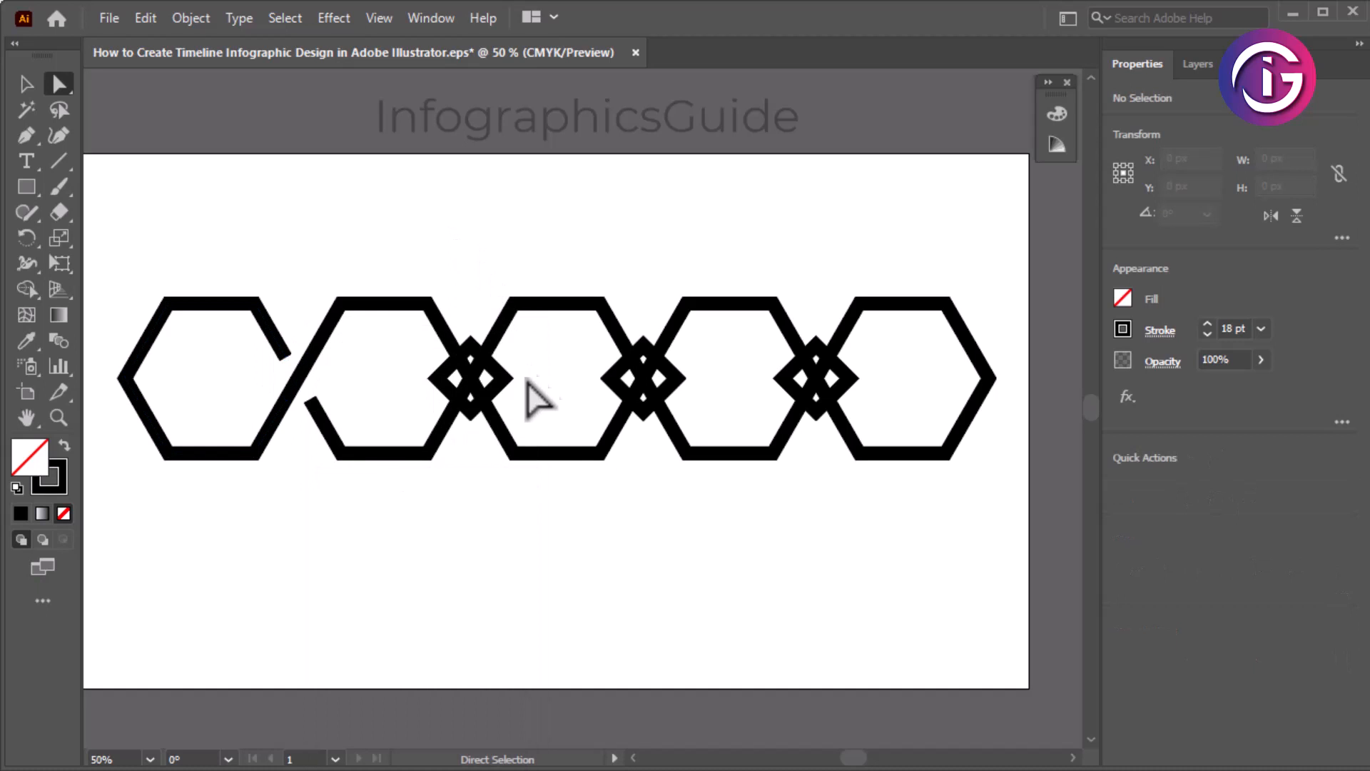
Delete the right and upper divided pieces of the diamond at the second junction with the Direct Selection tool.
click(505, 378)
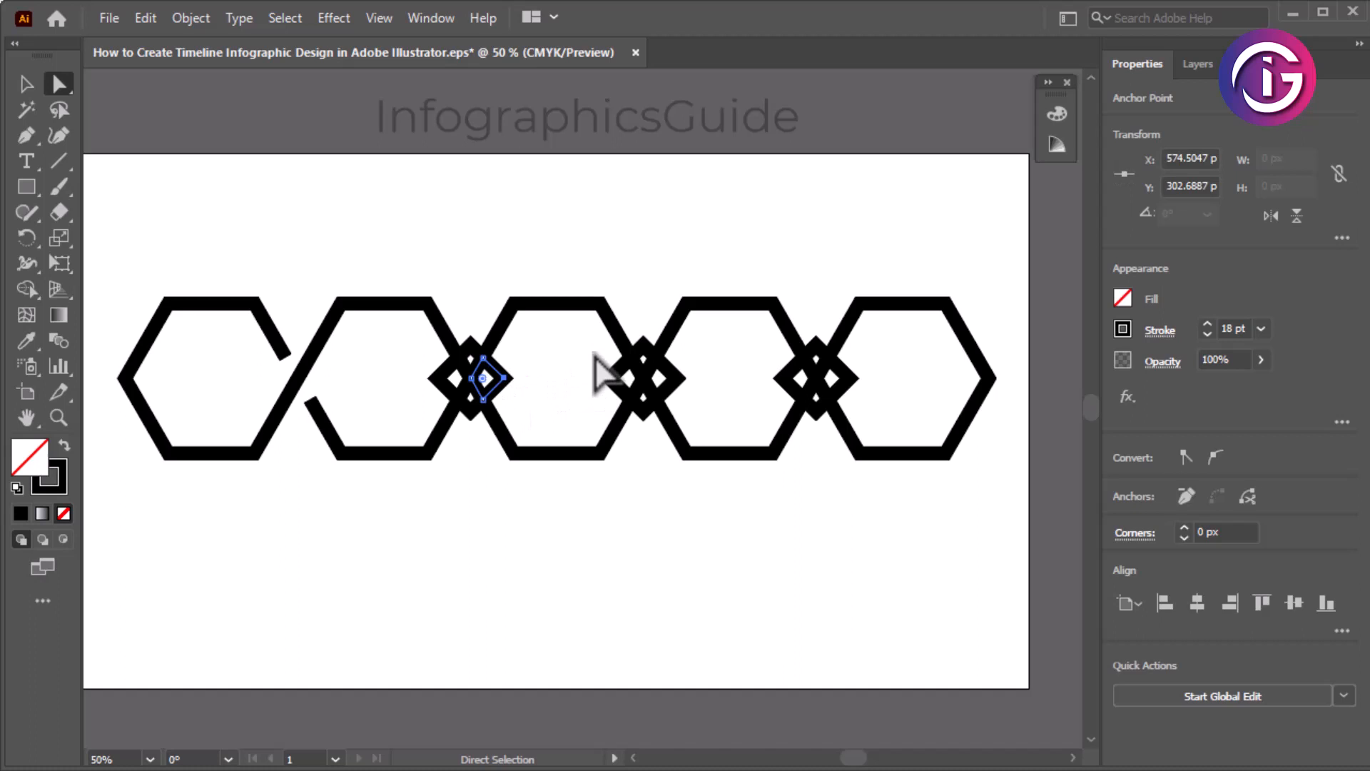
key(Delete)
click(537, 401)
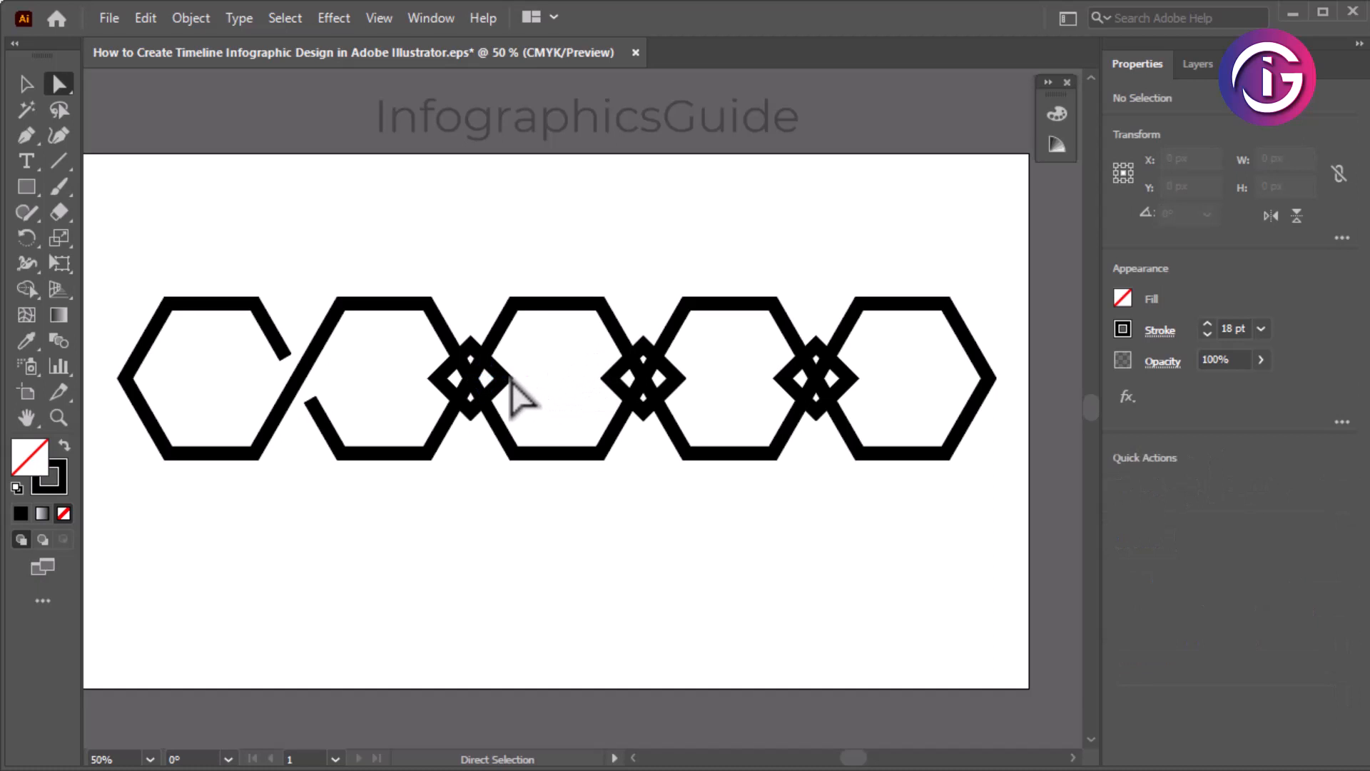
click(502, 391)
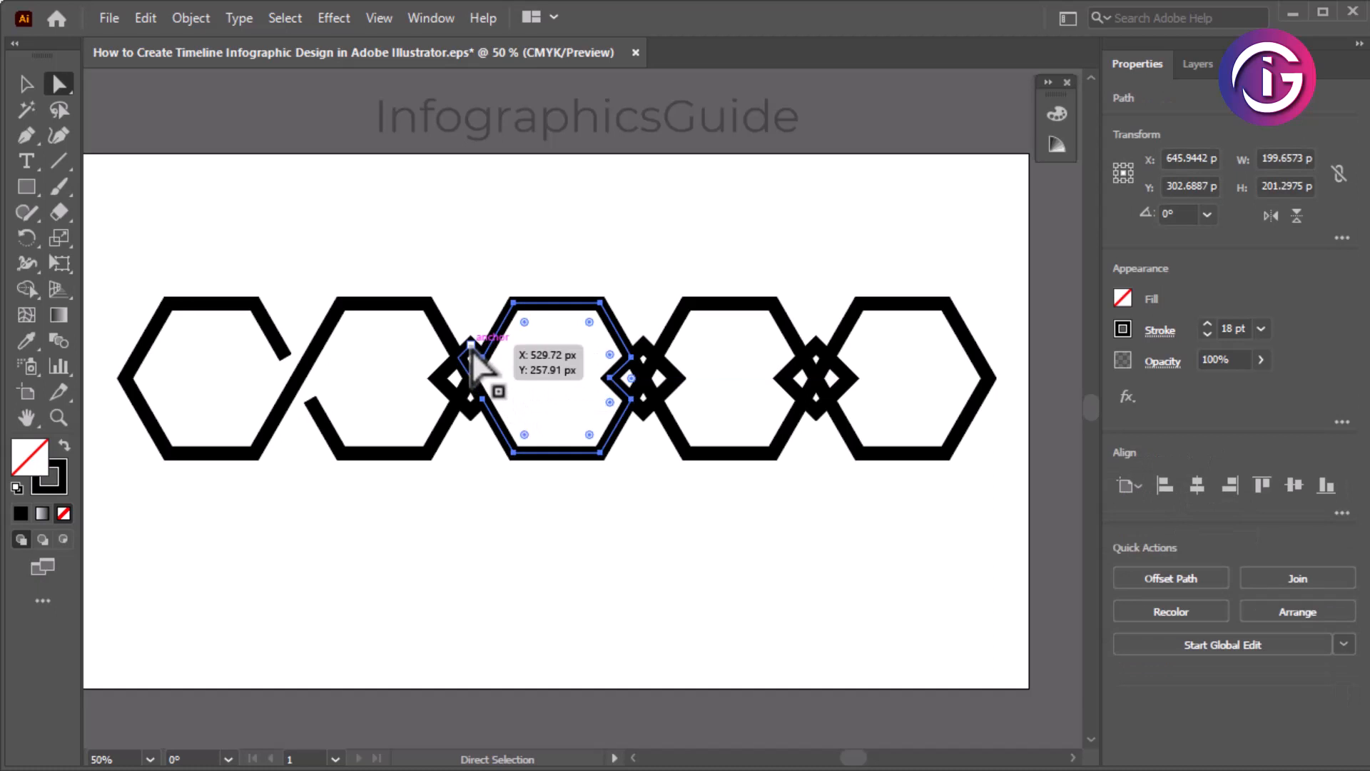
click(471, 349)
key(Delete)
click(483, 384)
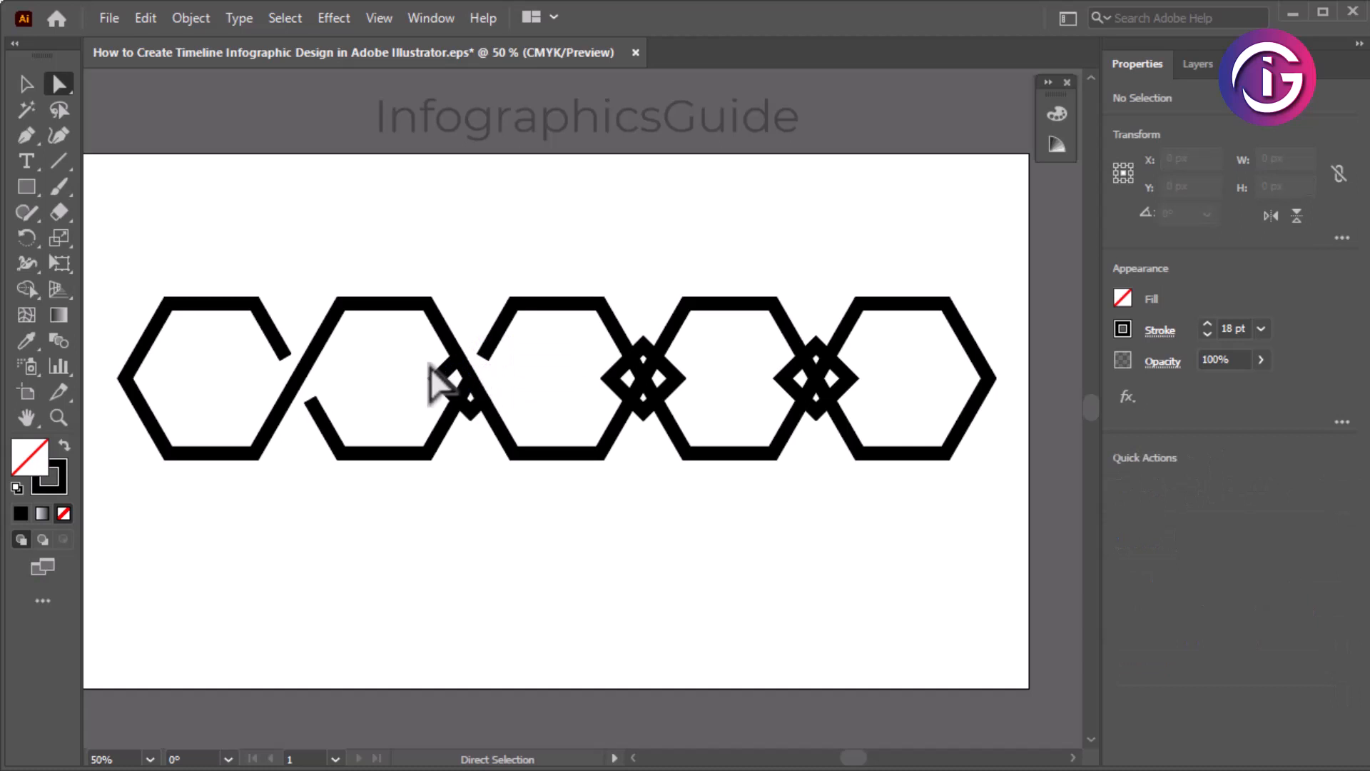
Delete the left divided piece of the diamond at the second junction.
drag(470, 378, 473, 384)
click(526, 397)
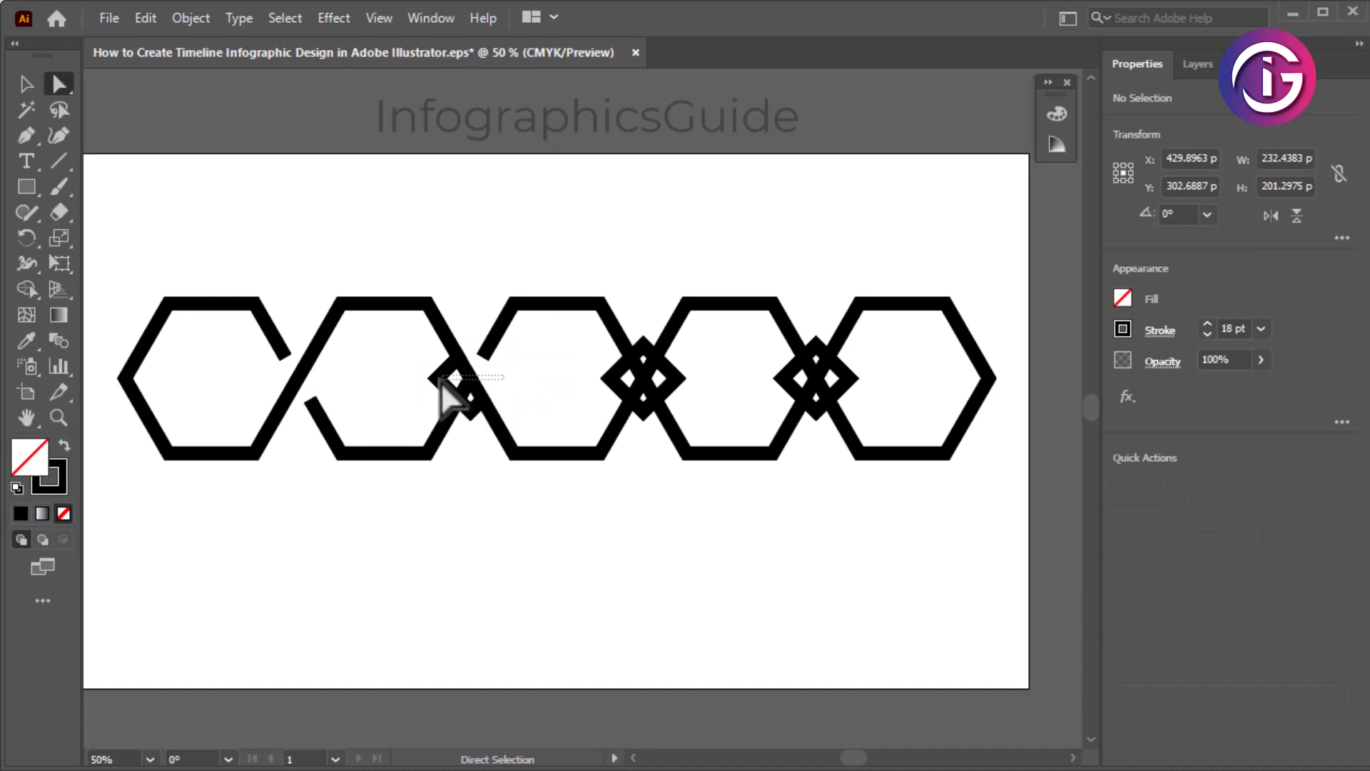
click(438, 385)
click(417, 376)
drag(421, 372, 446, 386)
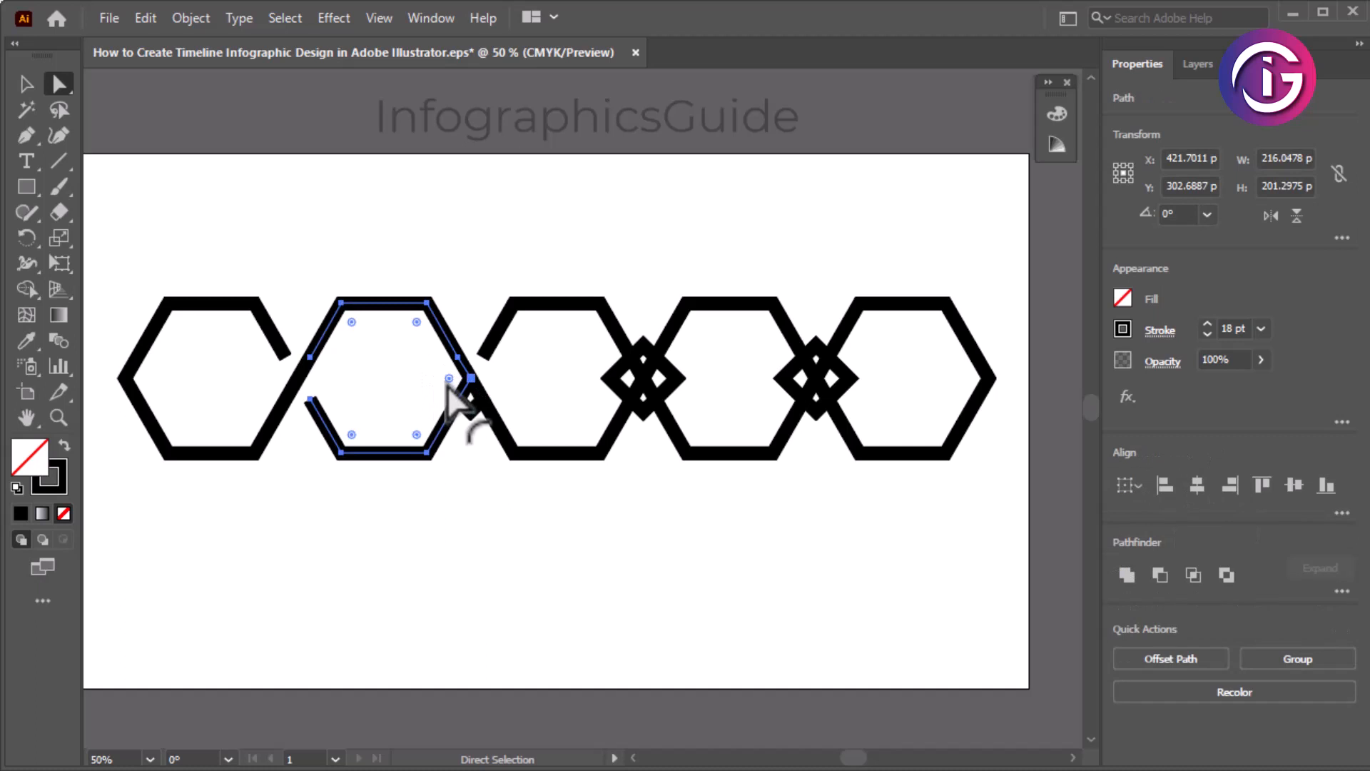
Delete the second hexagon's right corner anchor and the lower diamond piece to open both outlines at the second junction.
key(Delete)
click(535, 391)
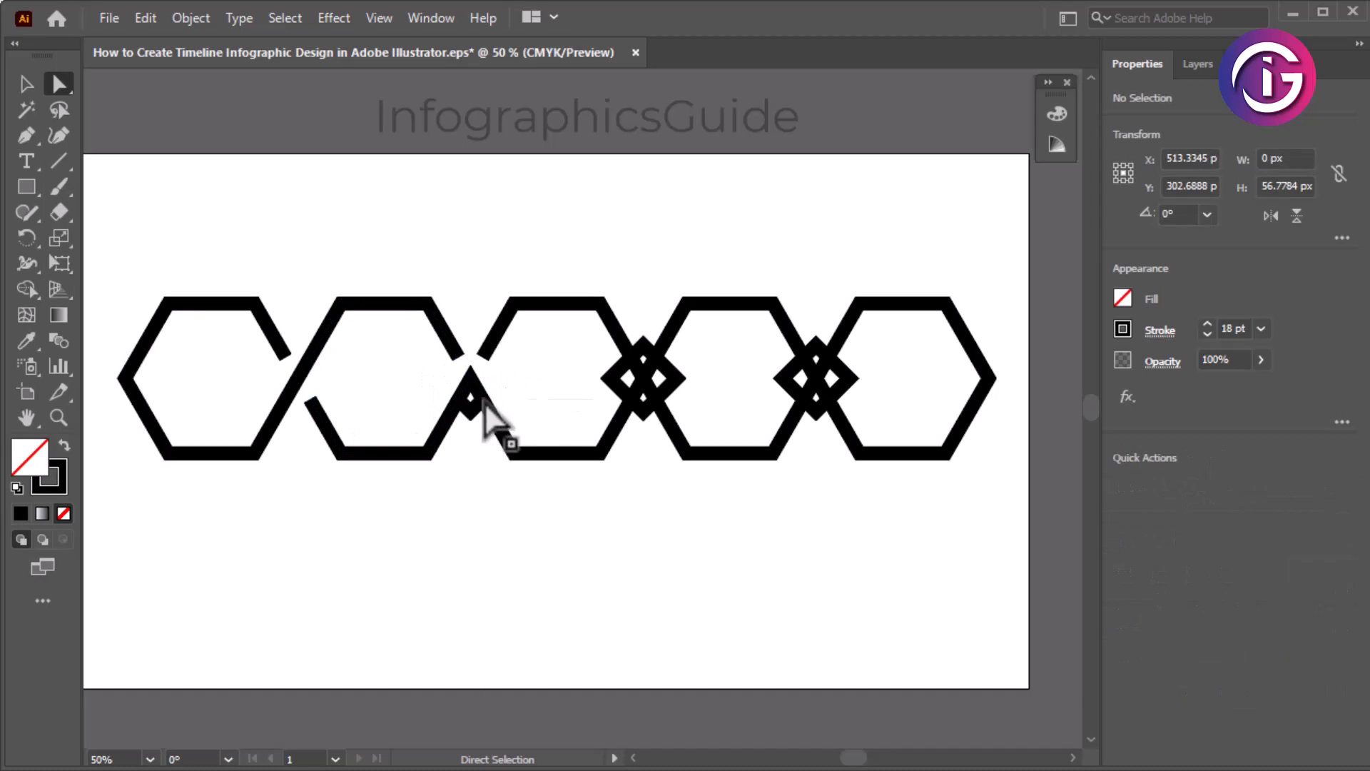
mouse_move(483, 403)
mouse_down()
mouse_move(473, 422)
mouse_move(473, 392)
mouse_up()
key(Delete)
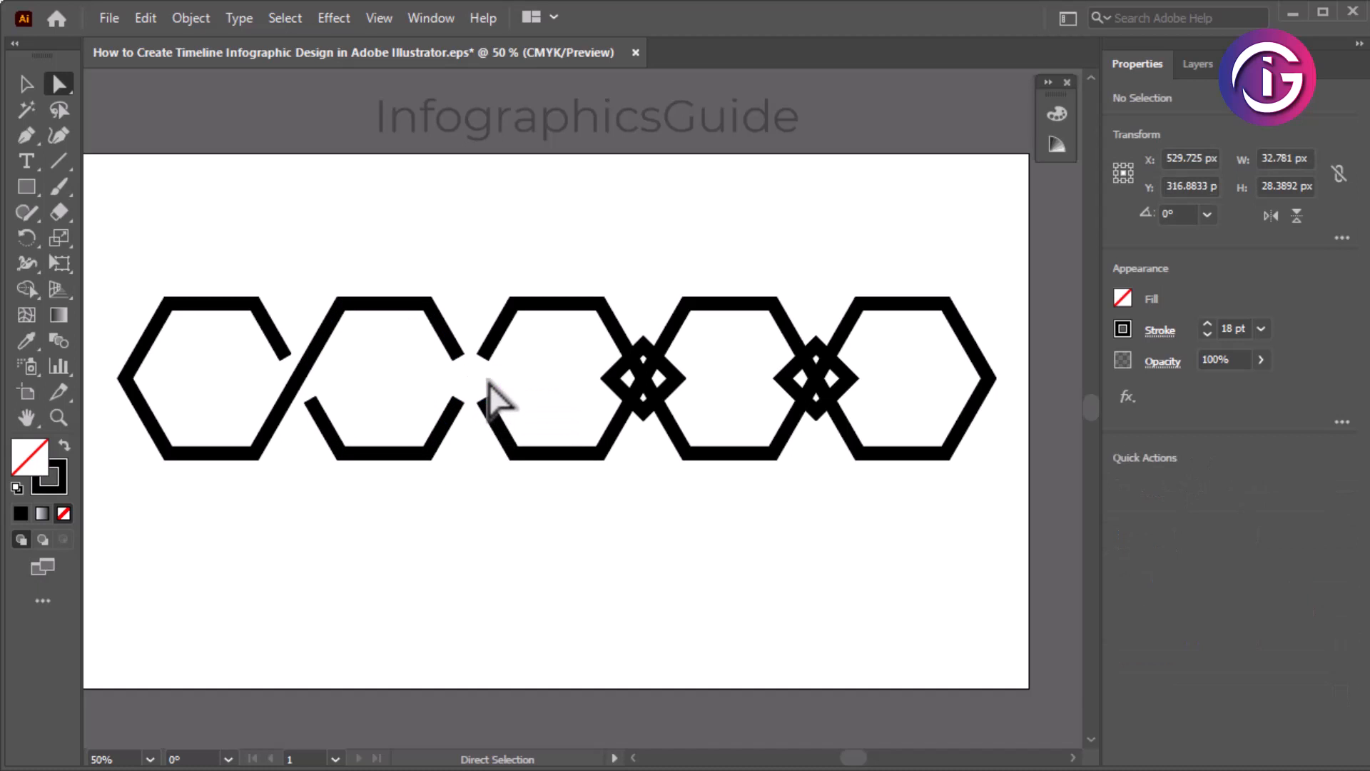
click(458, 398)
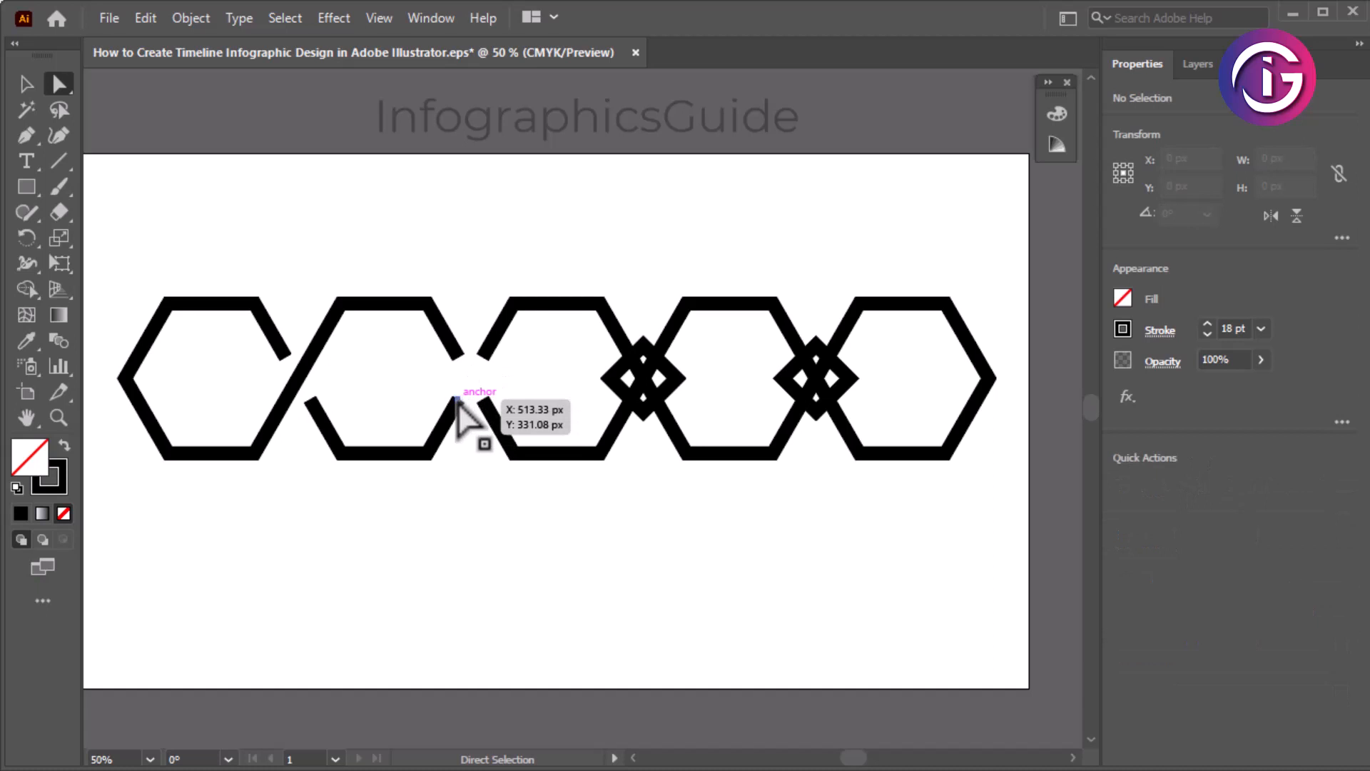
shift+click(483, 356)
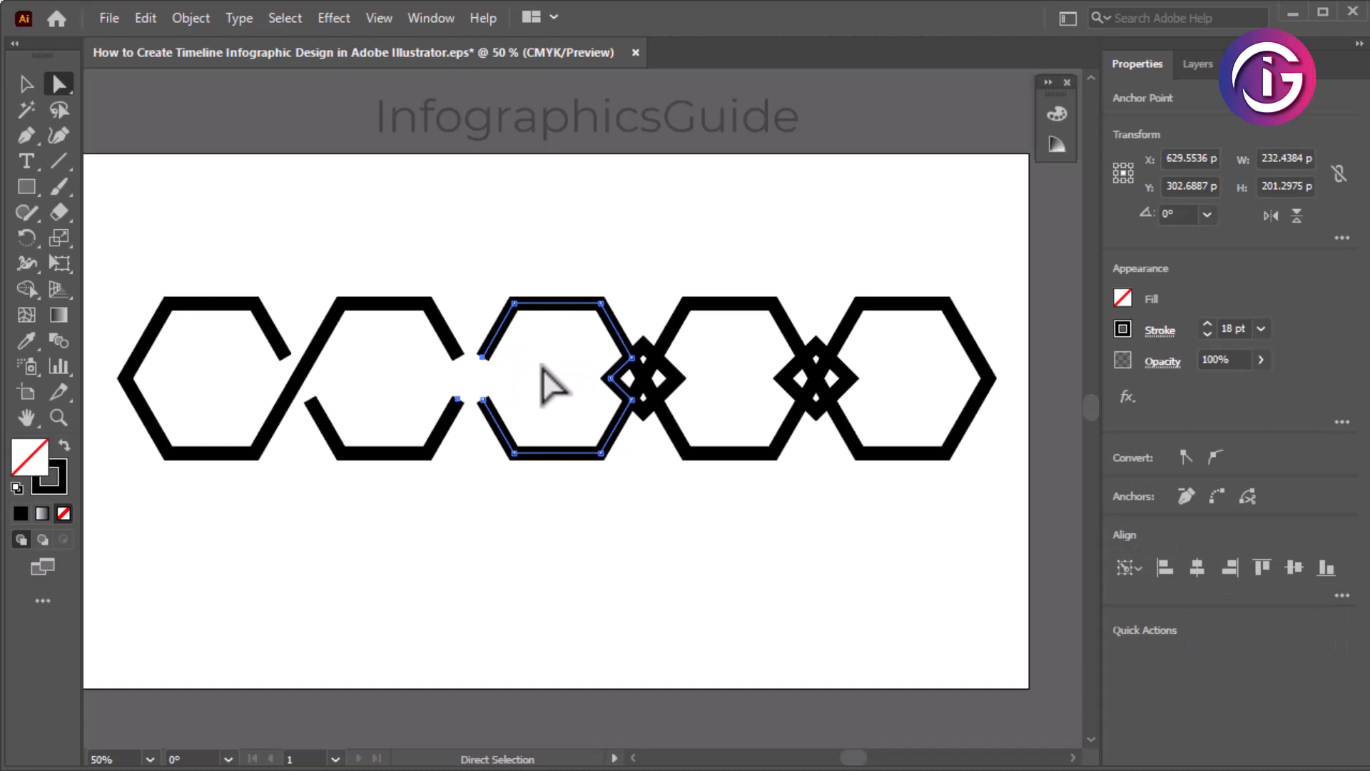
right_click(484, 357)
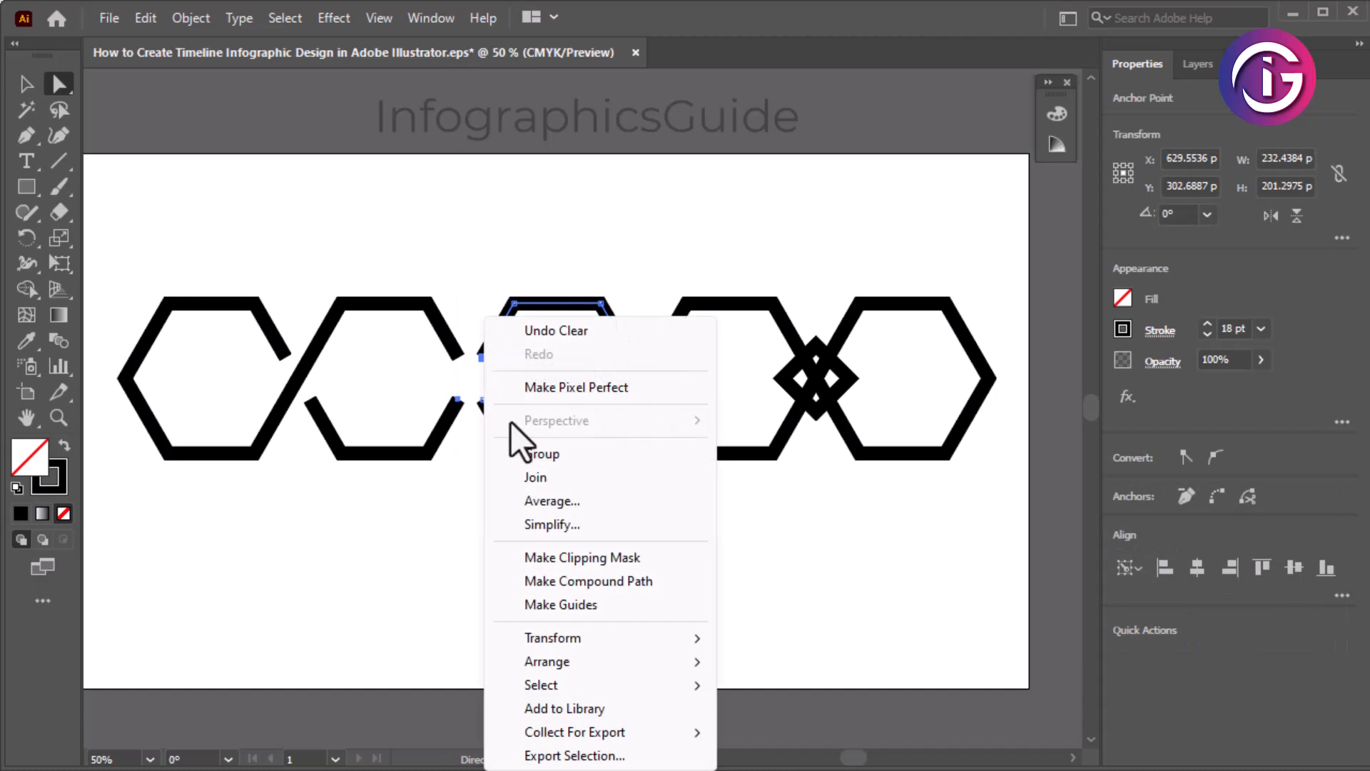
click(546, 461)
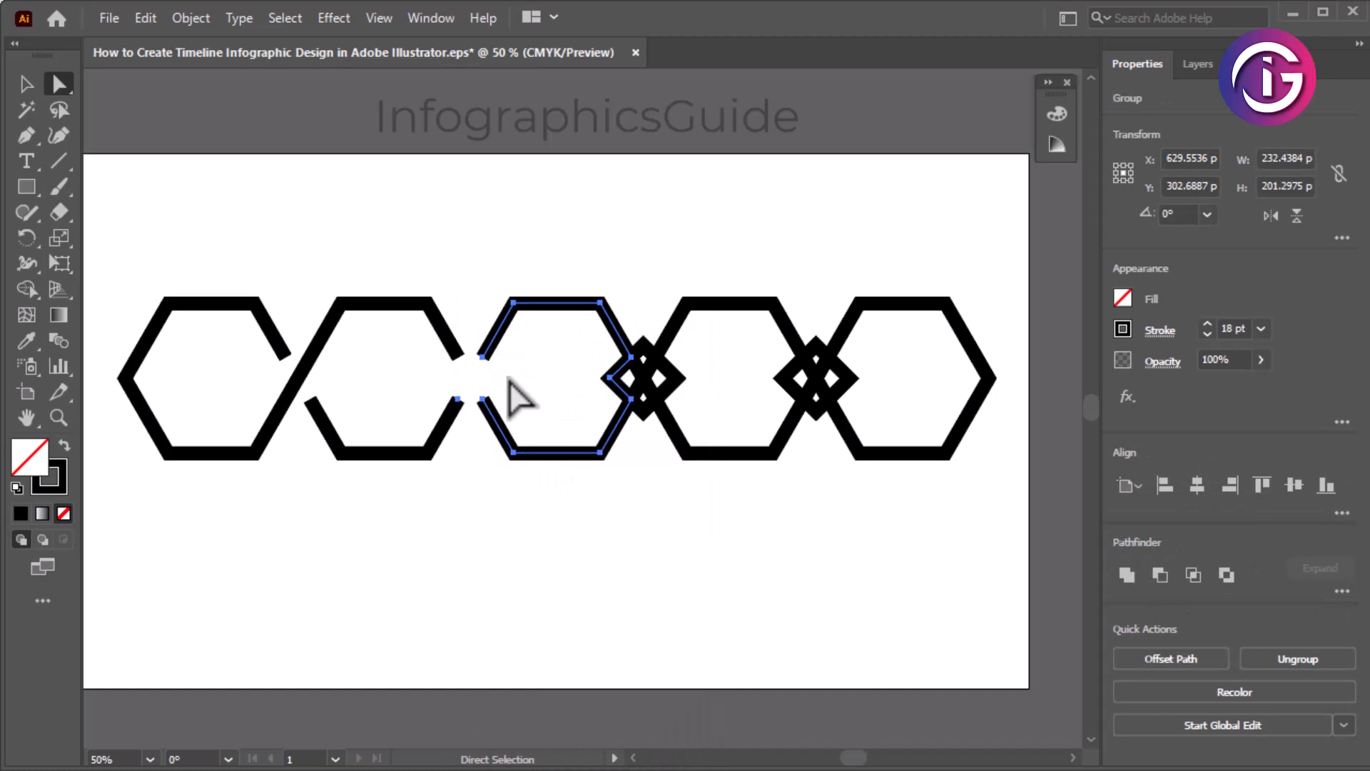
Join the second hexagon's lower open end to the third hexagon's upper open end with a diagonal segment.
click(465, 405)
click(483, 356)
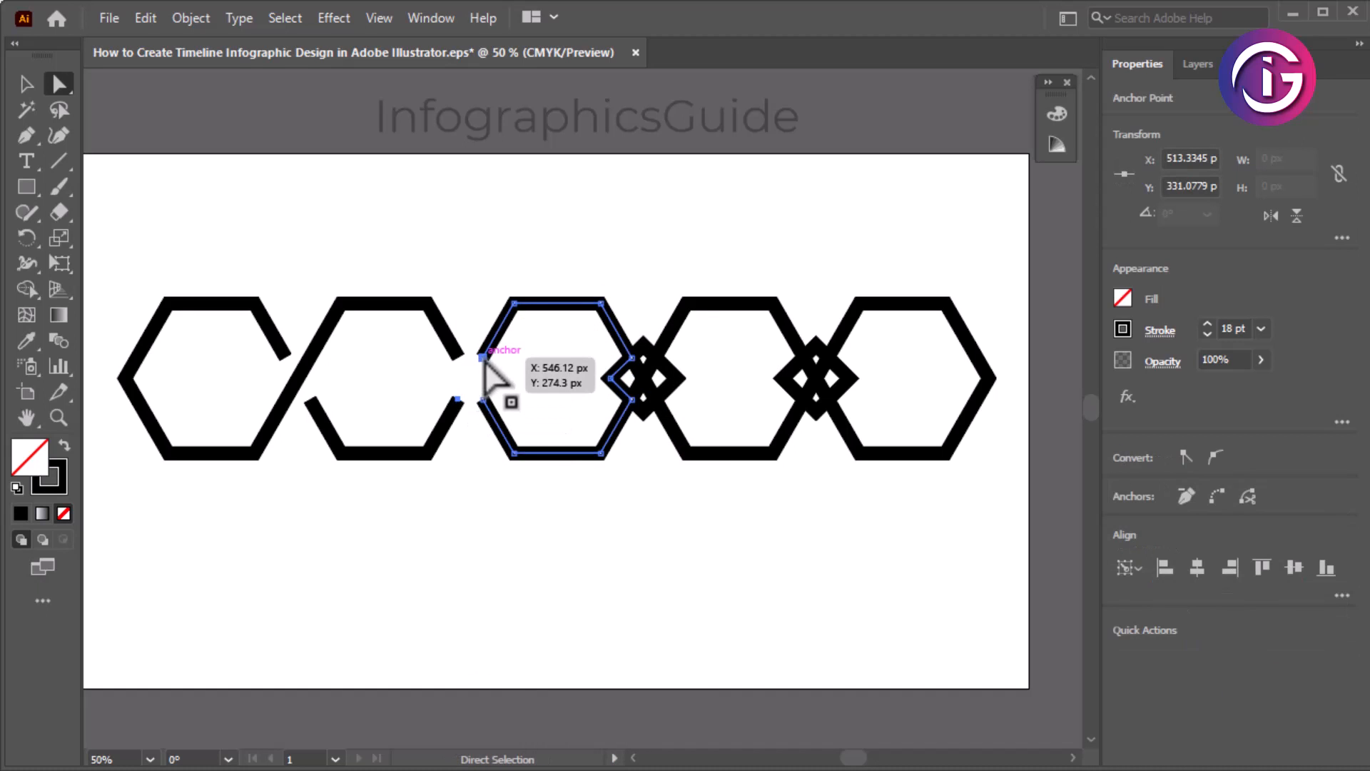
right_click(483, 364)
click(552, 489)
click(709, 250)
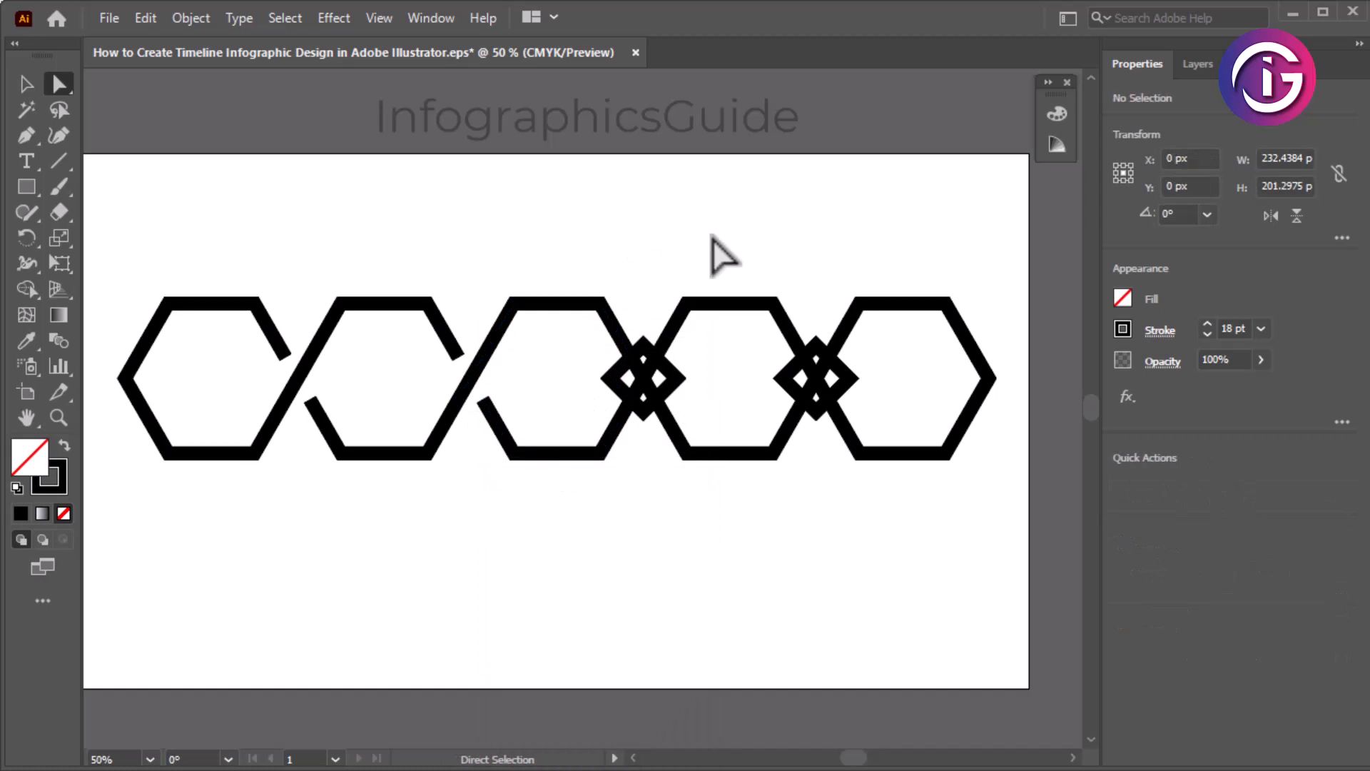
Delete the right and left divided pieces of the diamond at the third junction.
drag(709, 250, 632, 239)
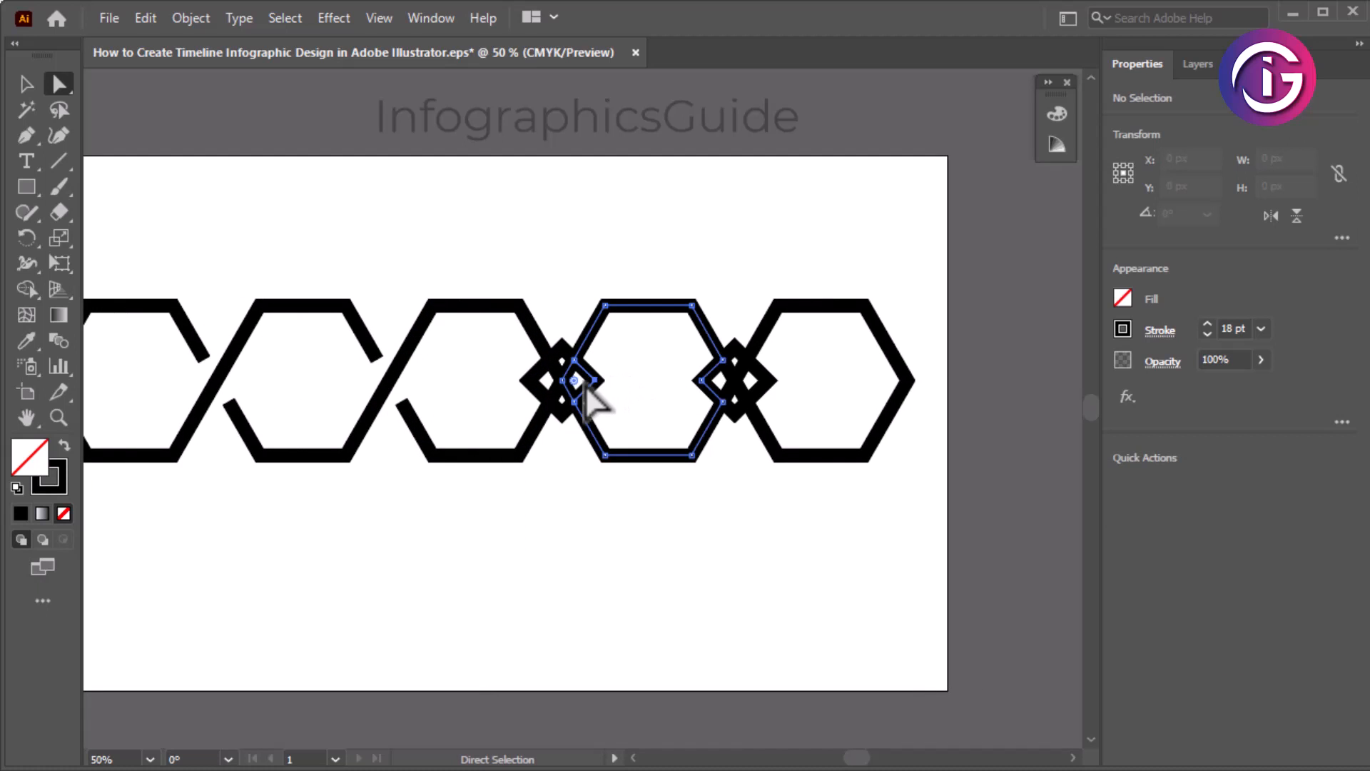
click(586, 386)
key(Delete)
drag(507, 376, 545, 390)
key(Delete)
Delete the upper and lower divided pieces of the diamond at the third junction.
drag(562, 308, 567, 367)
key(Delete)
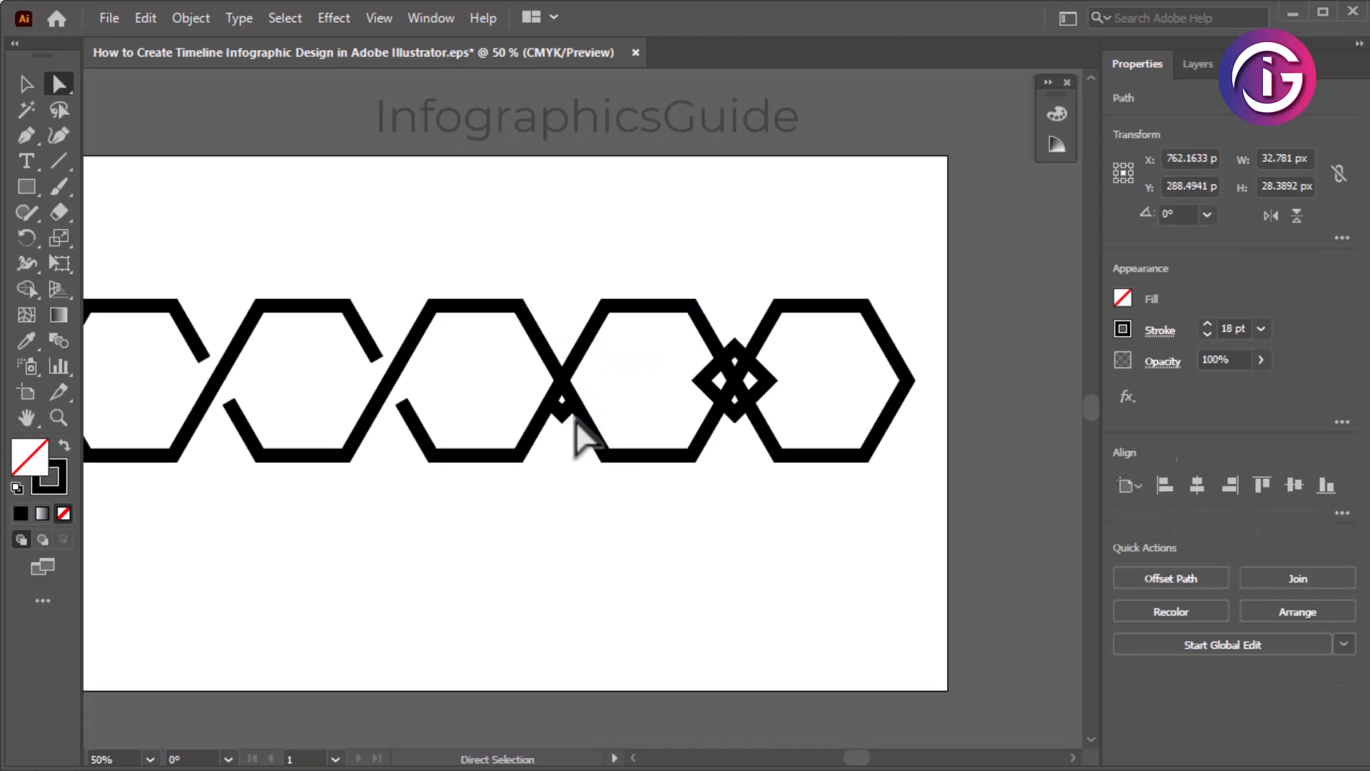
click(562, 414)
key(Delete)
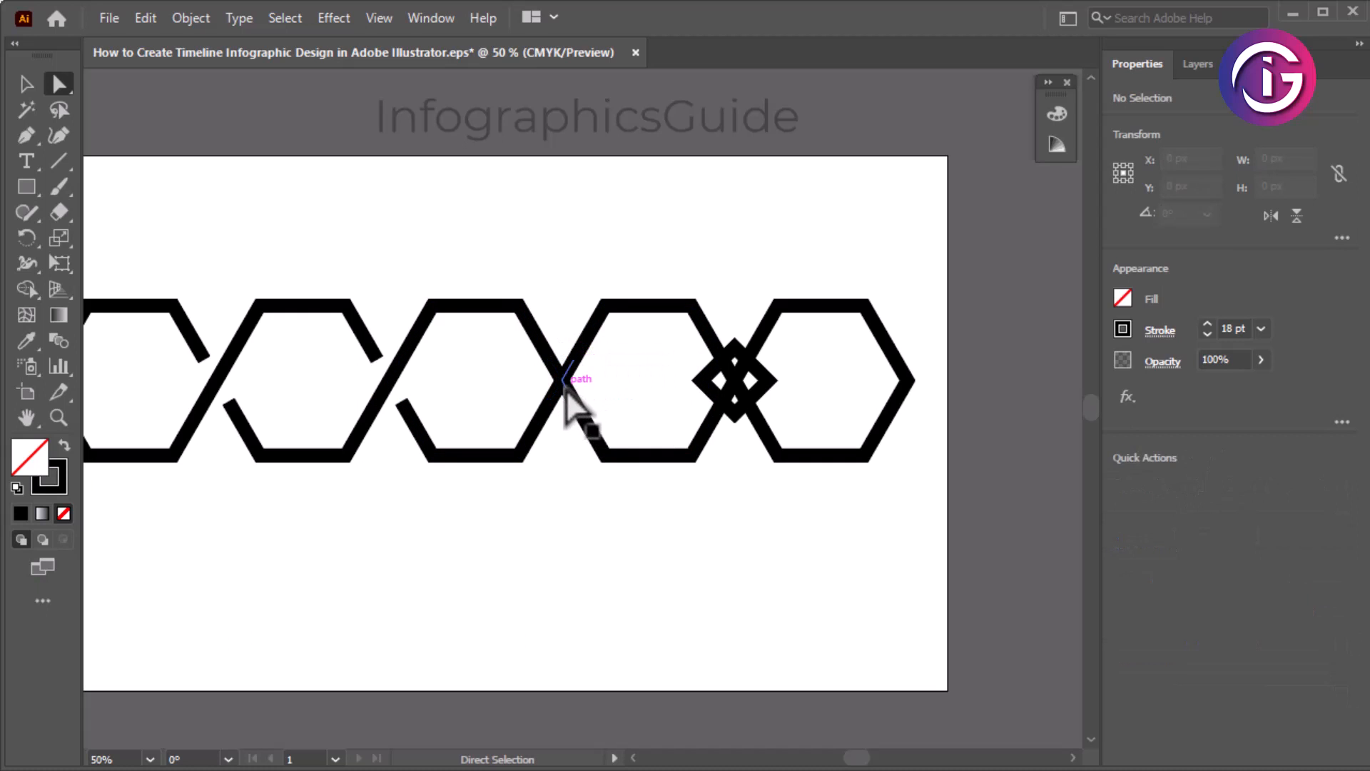
Delete the touching corner anchor points of the third and fourth hexagons to open both outlines at their junction.
click(562, 381)
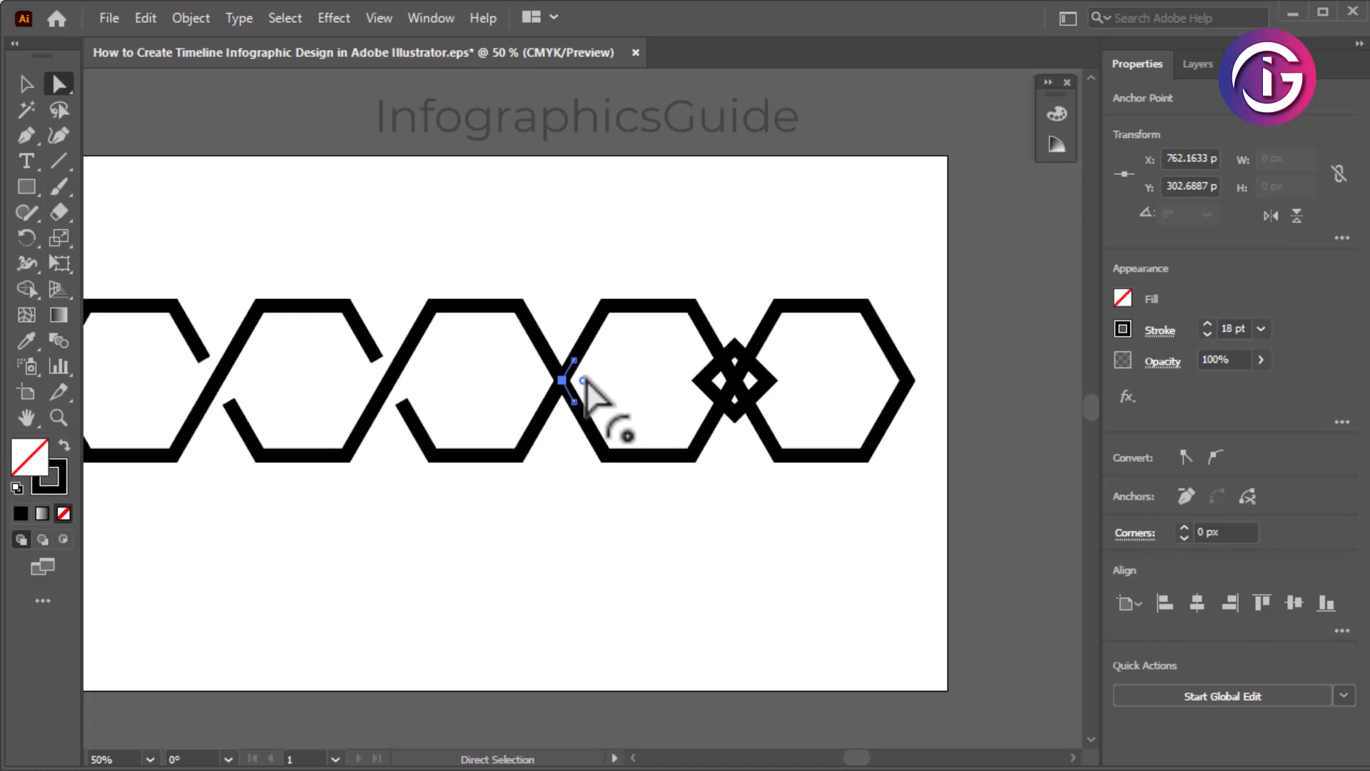
drag(538, 375, 594, 386)
click(606, 398)
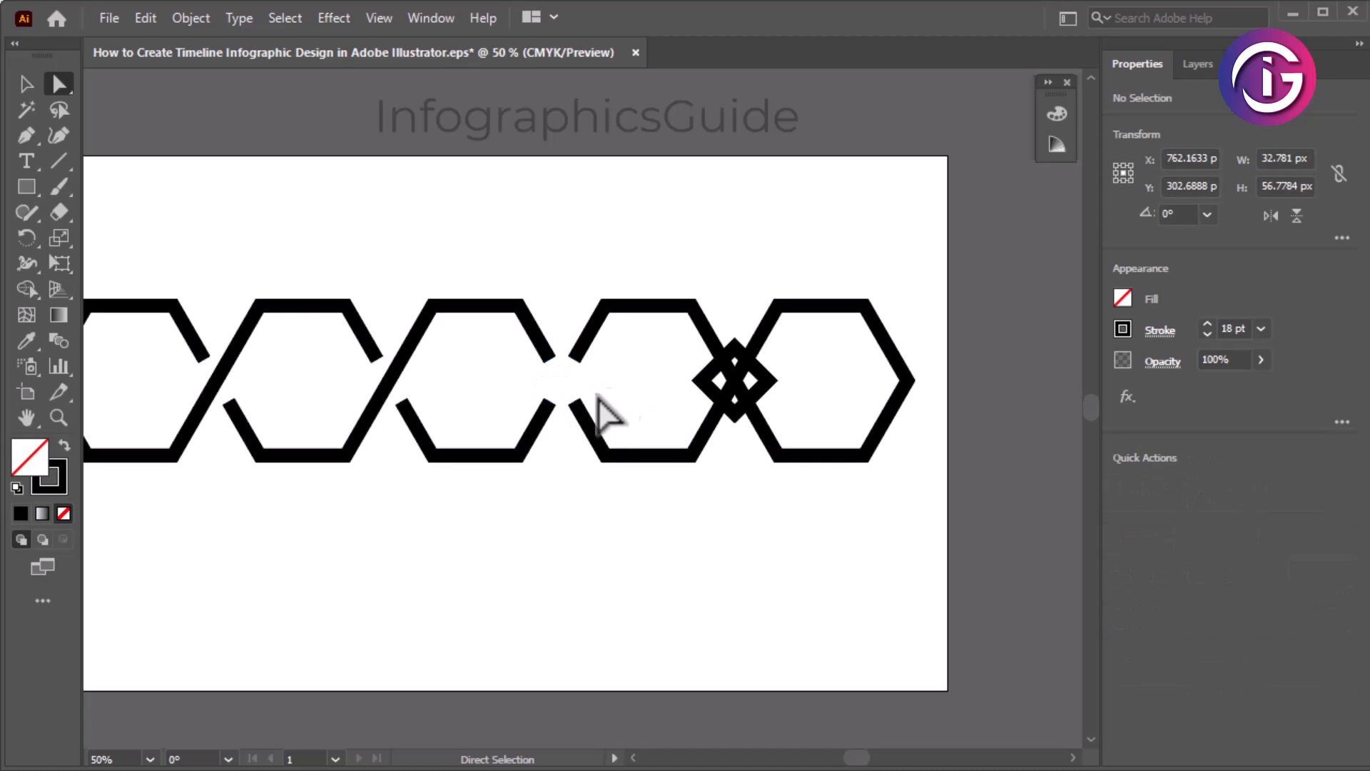
Join the third hexagon's lower open end to the fourth hexagon's upper open end with a diagonal segment.
click(550, 402)
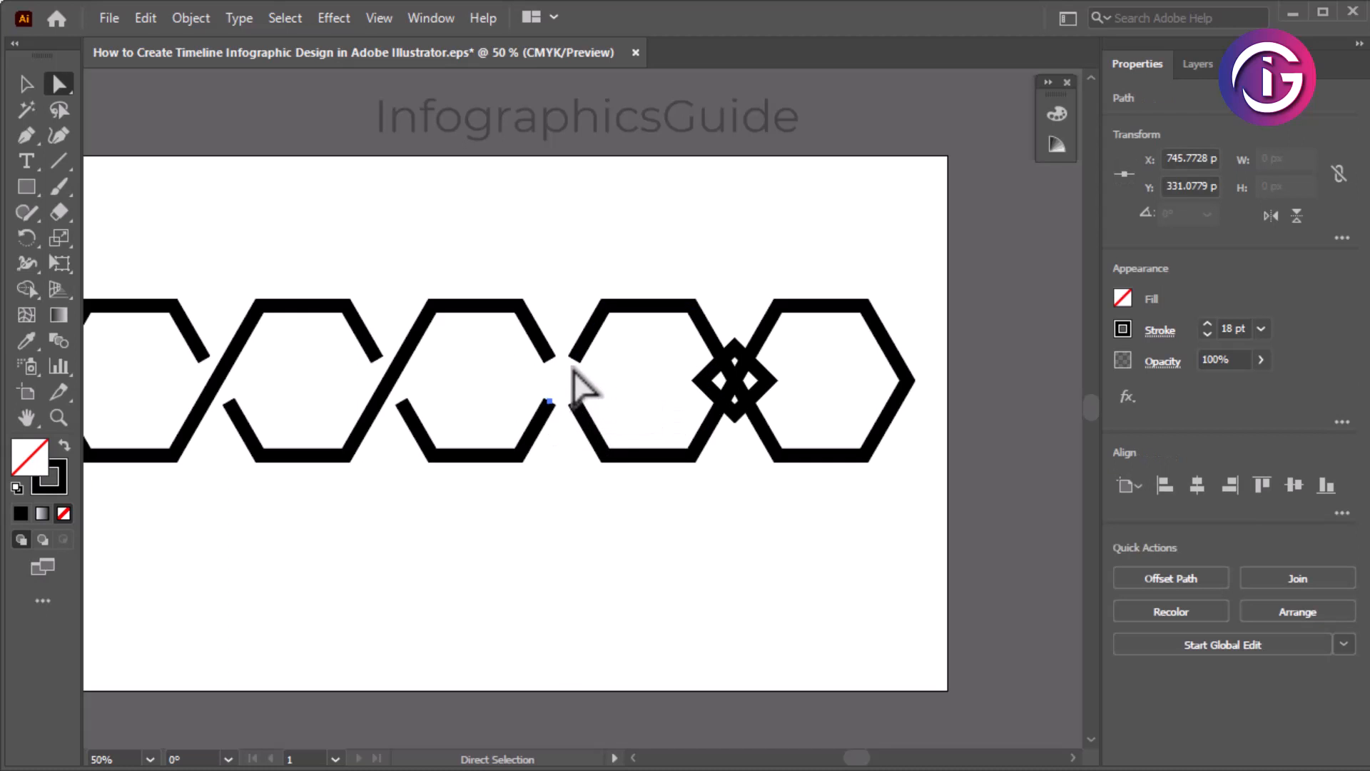
shift+click(573, 359)
right_click(575, 367)
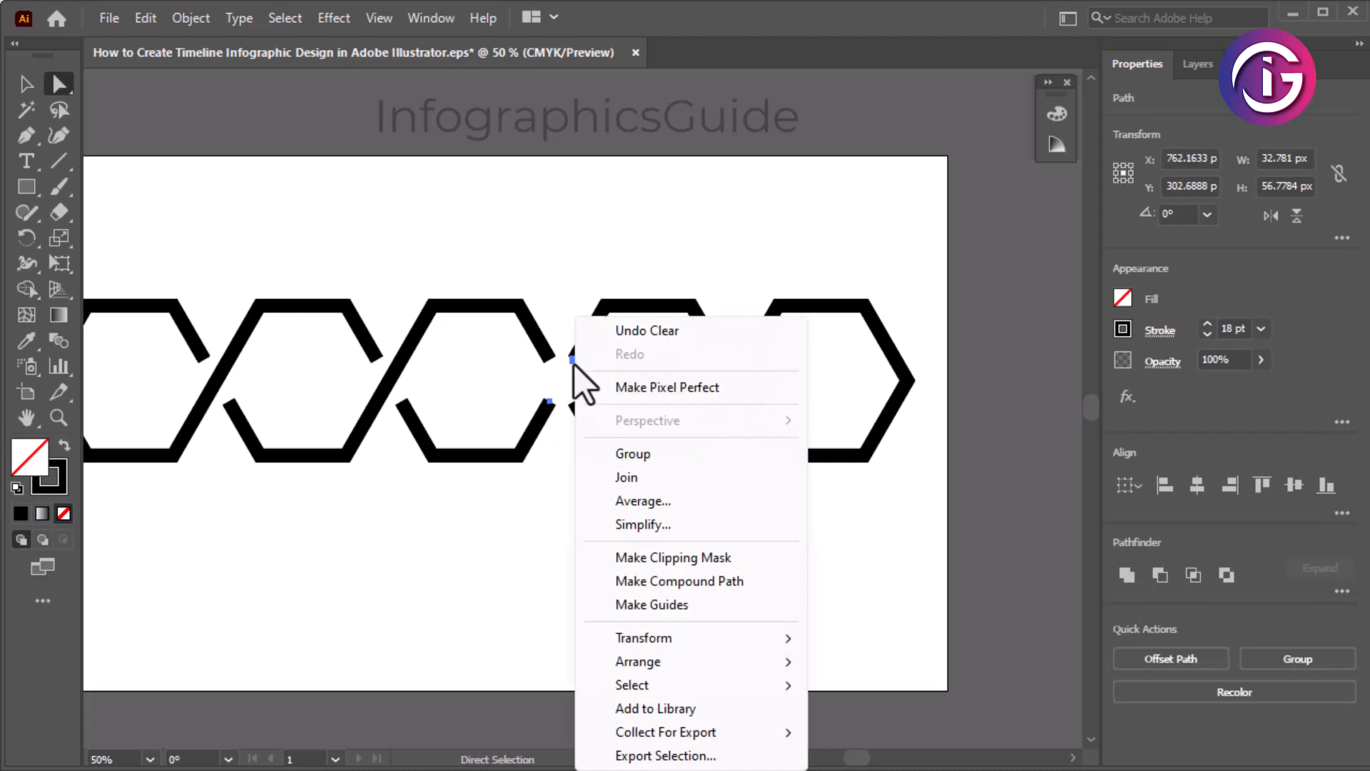
click(630, 476)
click(661, 275)
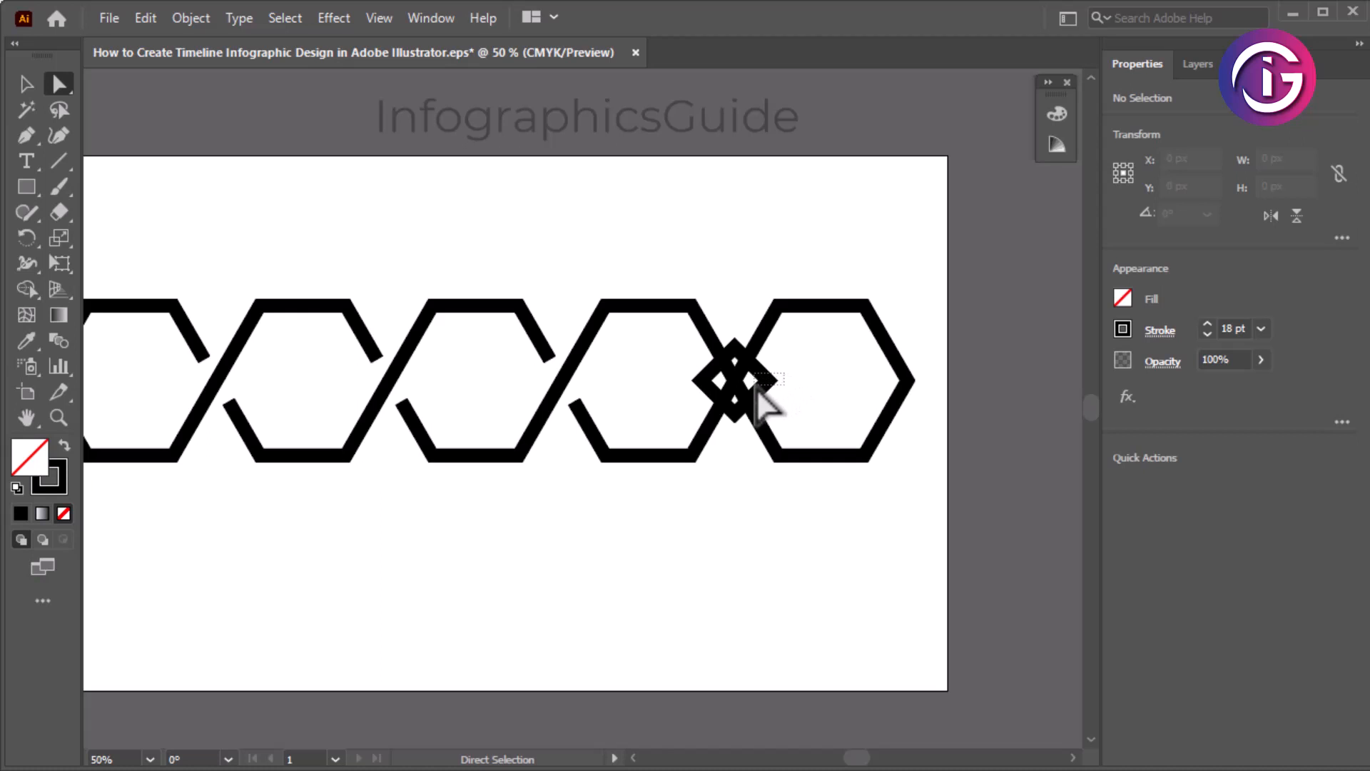
Delete the right and left divided pieces of the diamond at the fourth junction.
drag(755, 386, 756, 388)
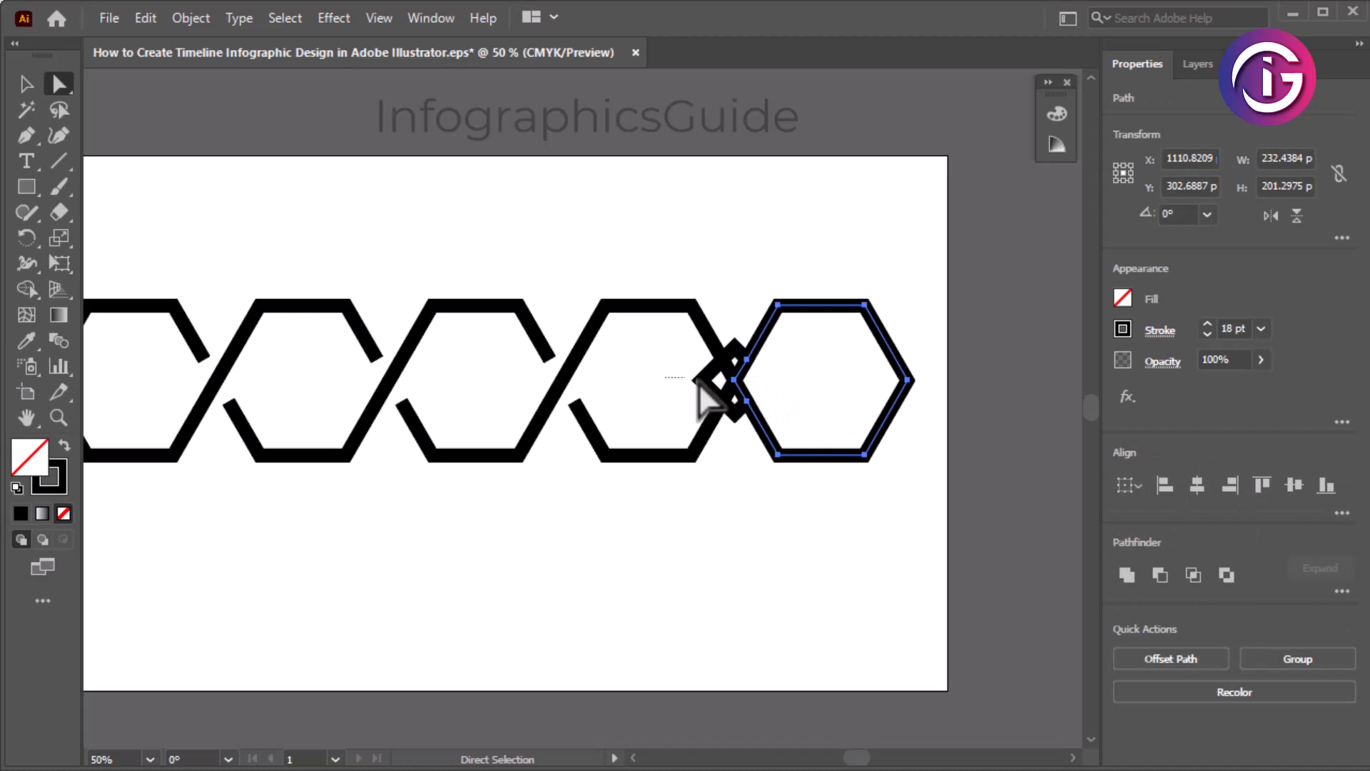
click(725, 383)
click(743, 327)
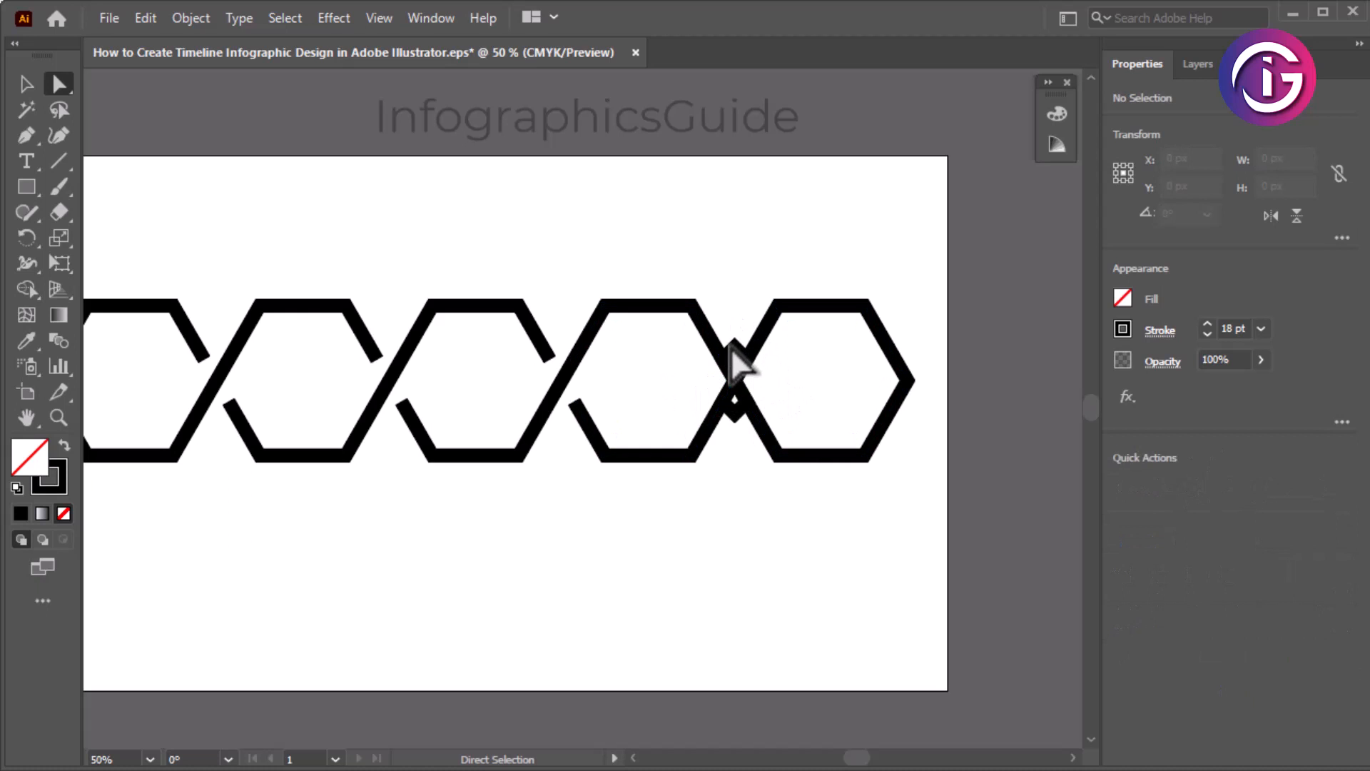
Delete the upper and lower divided pieces of the diamond at the fourth junction.
click(734, 361)
key(Delete)
key(Delete)
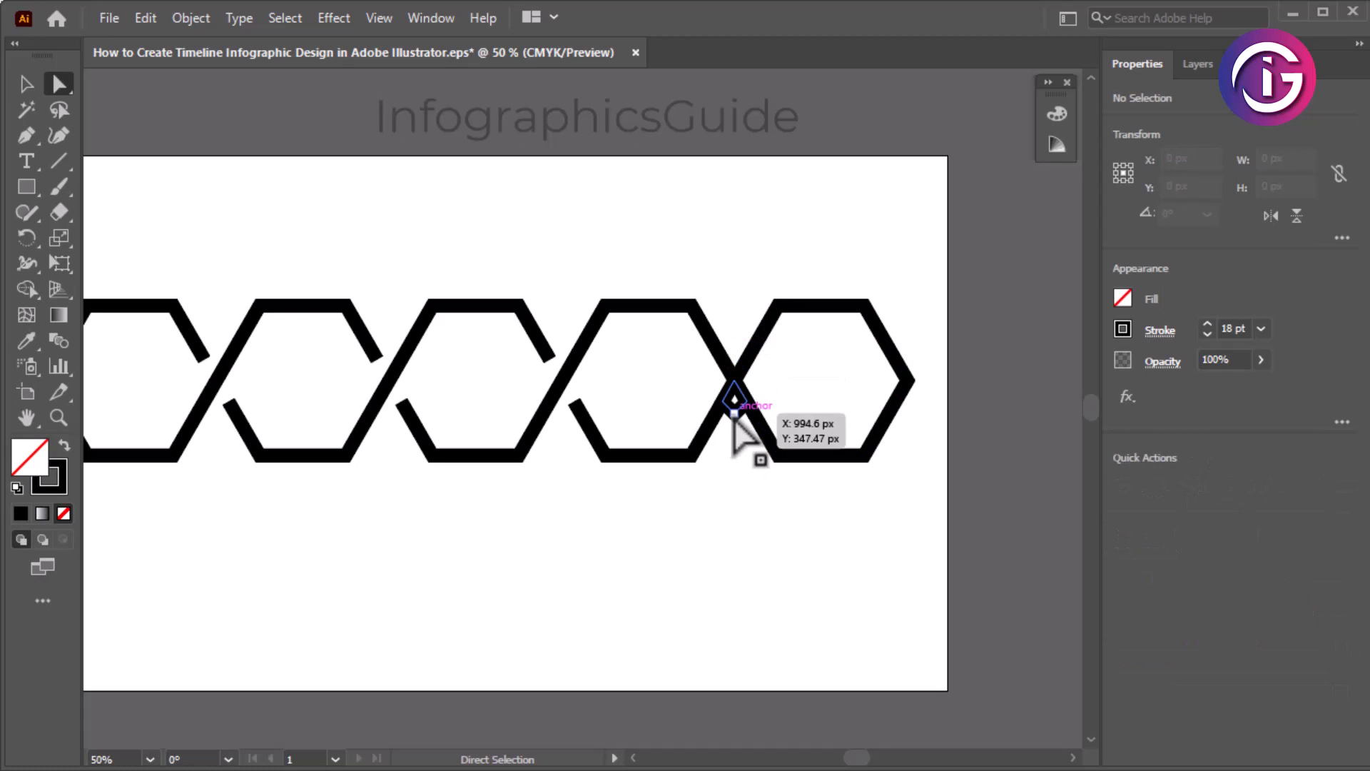
click(734, 415)
key(Delete)
key(Delete)
Delete the touching corner anchor points of the fourth and fifth hexagons to open both outlines at their junction.
click(735, 381)
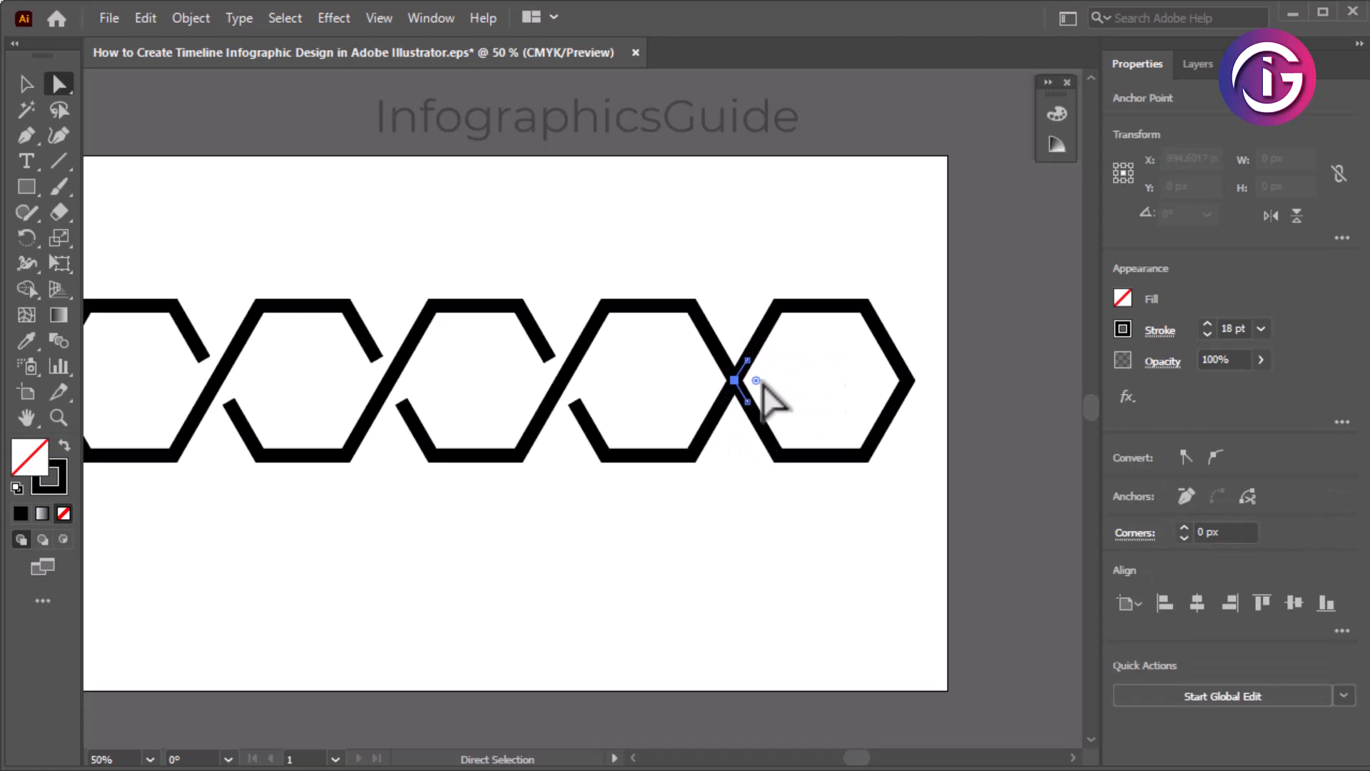
key(Delete)
click(734, 381)
key(Delete)
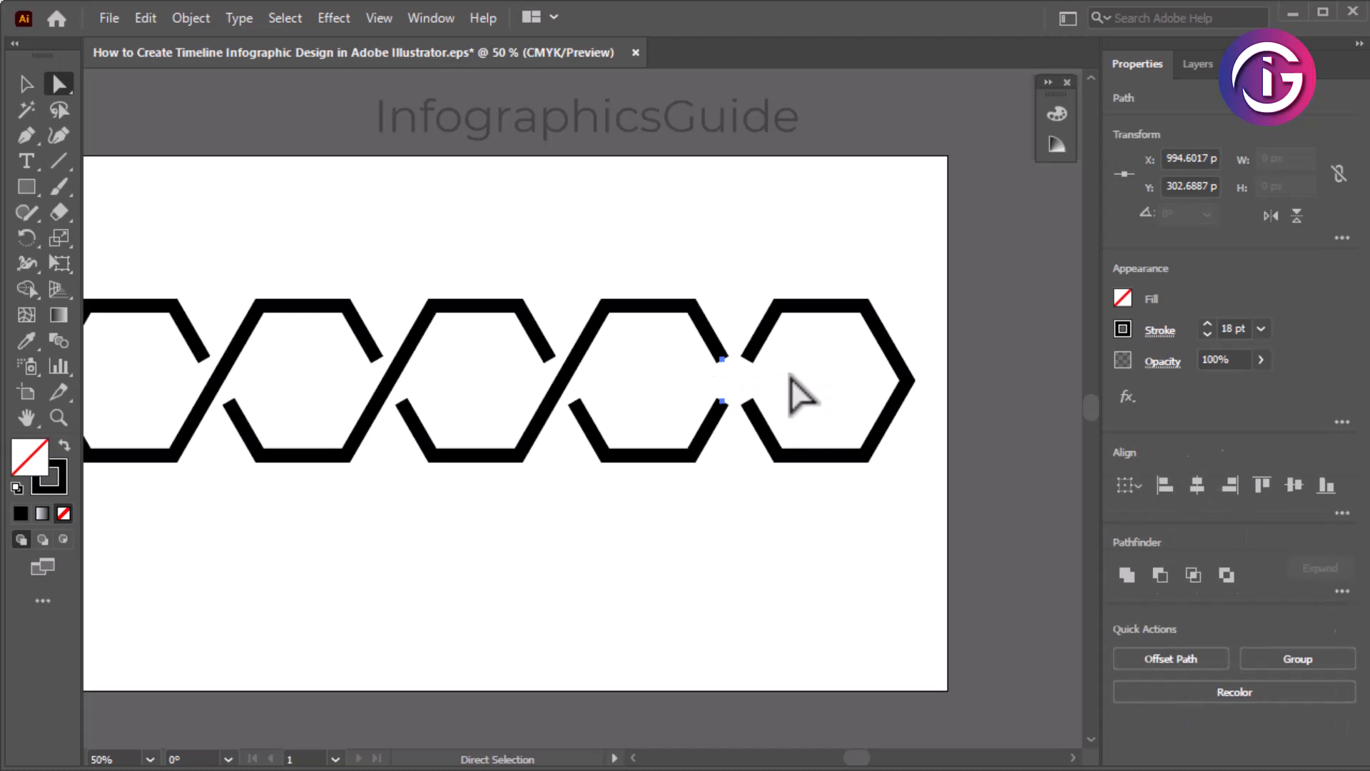
click(790, 374)
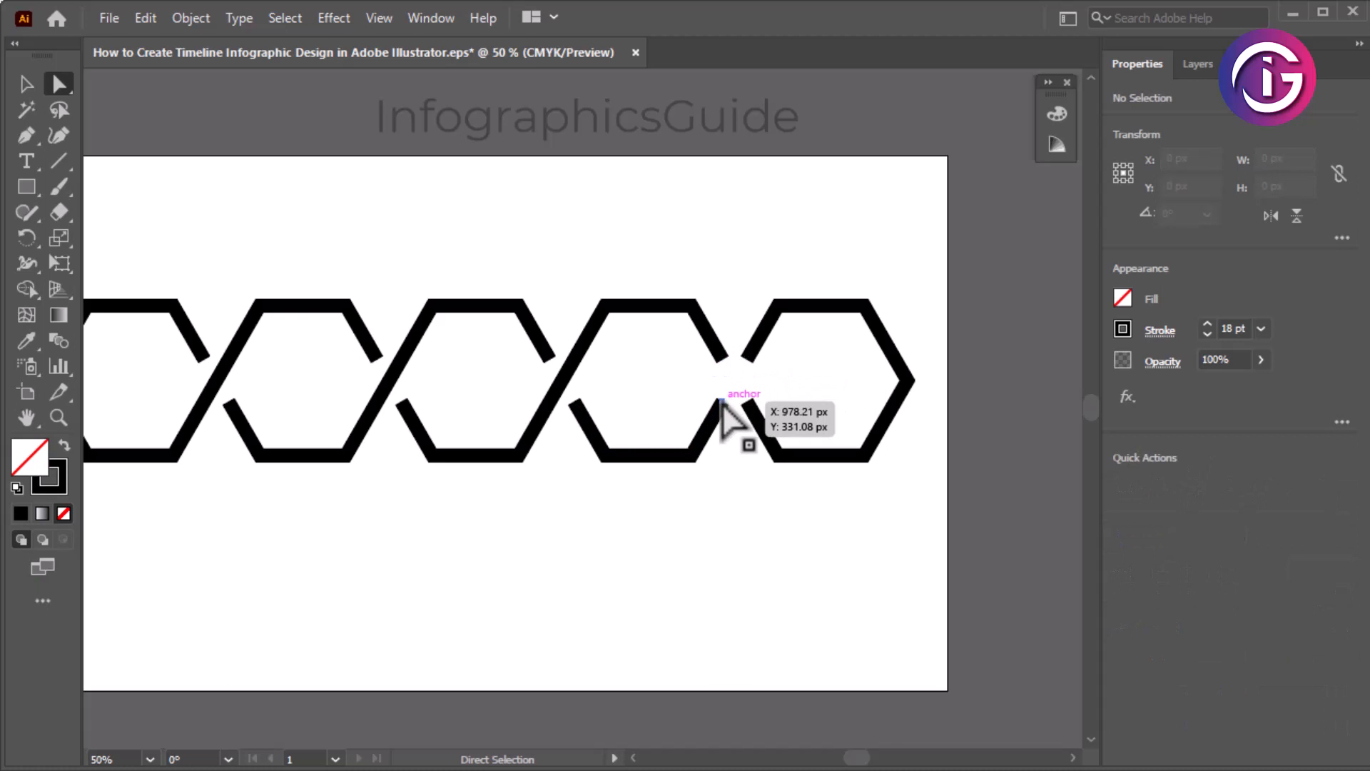
Join the fourth hexagon's lower open end to the fifth hexagon's upper open end with a diagonal segment.
click(722, 402)
shift+click(747, 361)
right_click(746, 361)
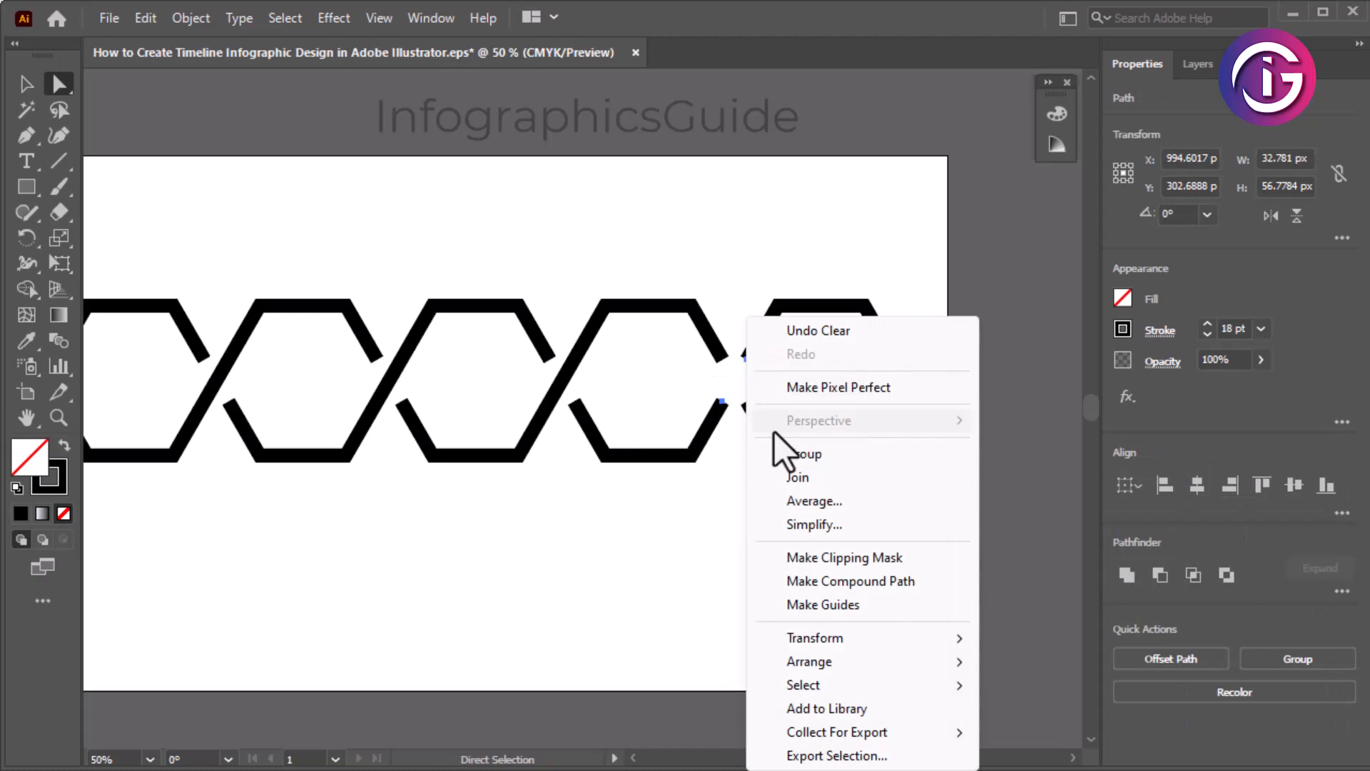
click(798, 479)
click(762, 235)
Ungroup the whole hexagon chain with the Selection tool and deselect it.
key(space)
drag(562, 362, 669, 360)
click(27, 84)
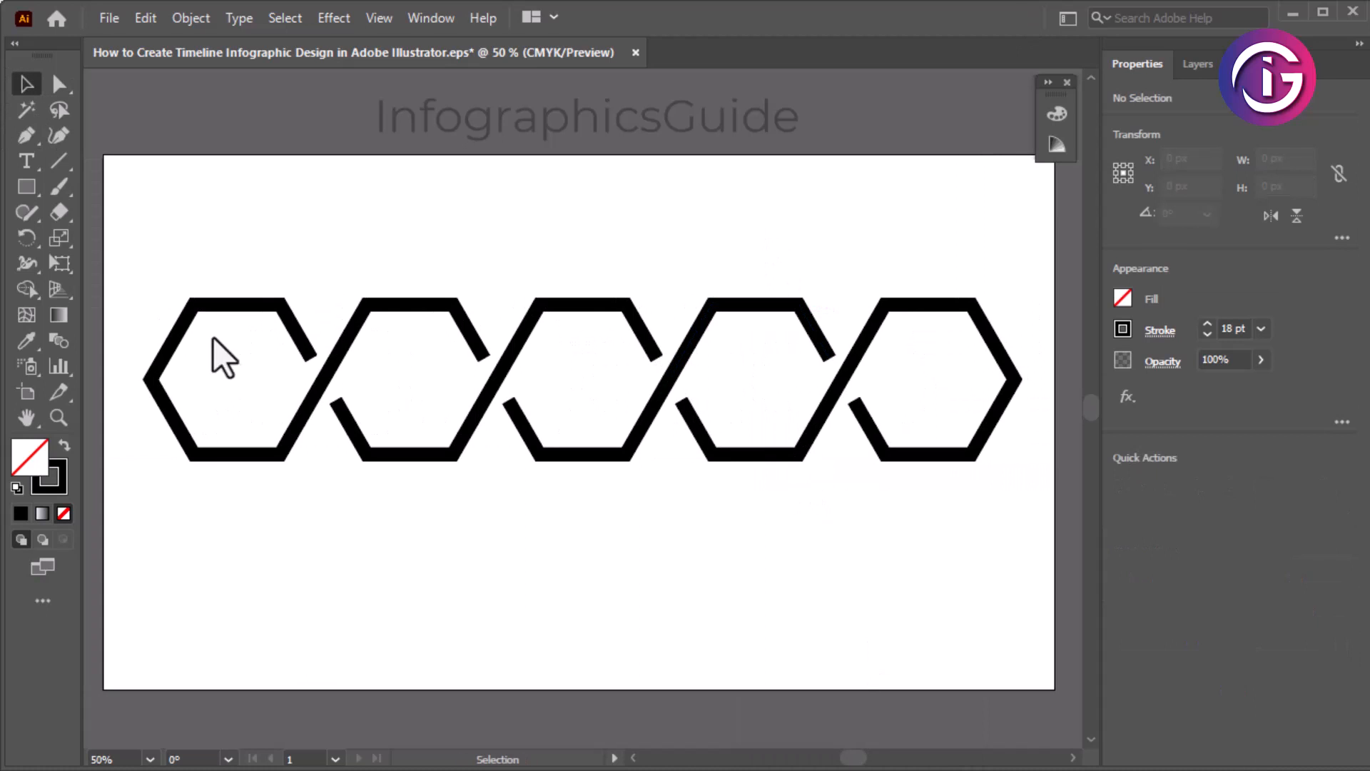
click(304, 425)
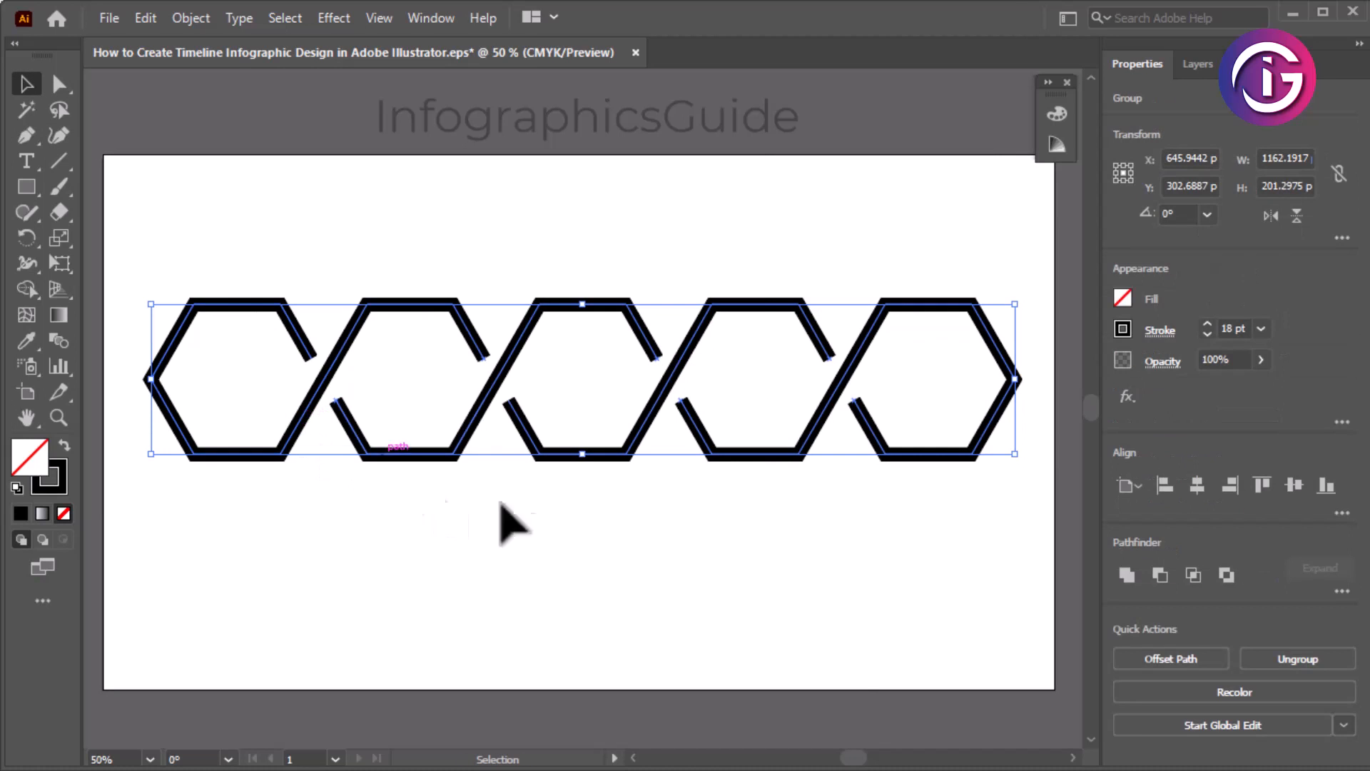
right_click(540, 457)
click(652, 244)
click(428, 407)
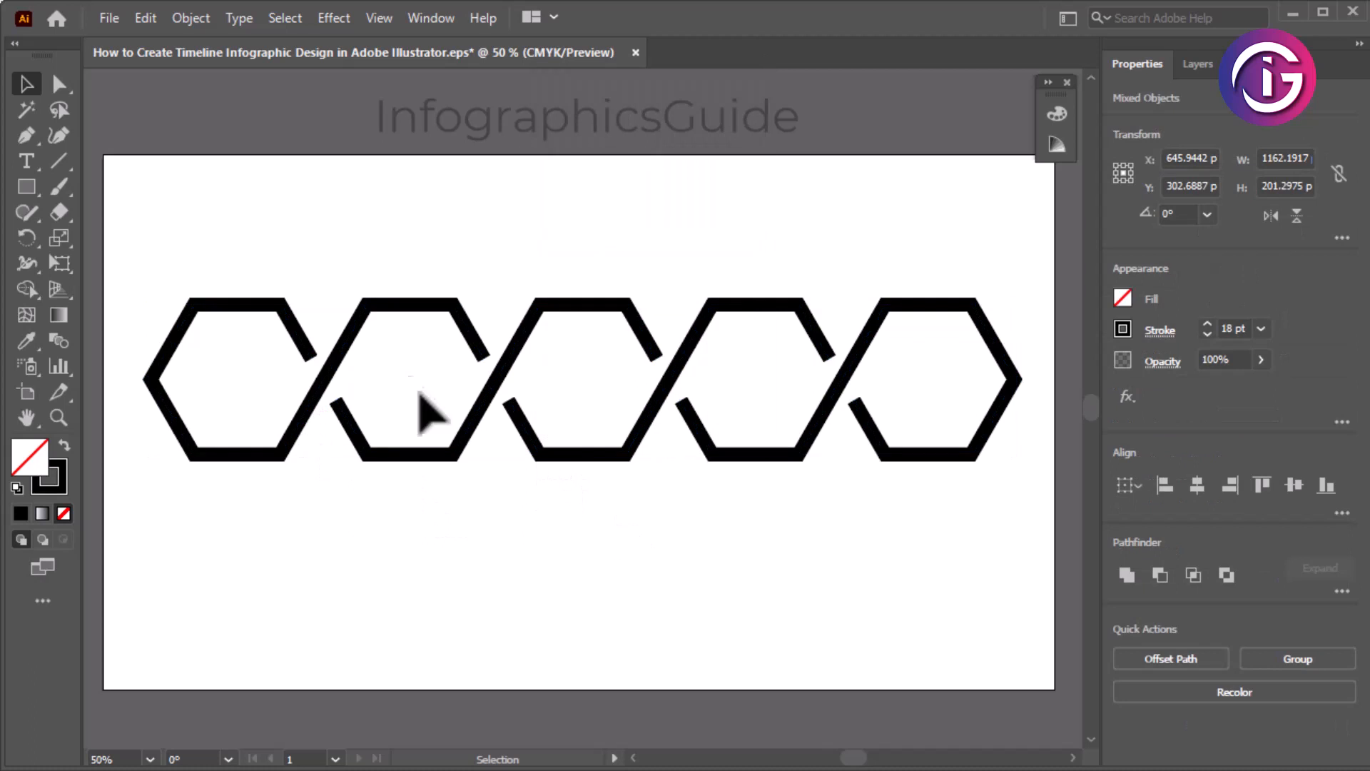
Apply a white-to-black linear gradient to the strokes of the whole hexagon chain and deselect it.
key(ctrl+a)
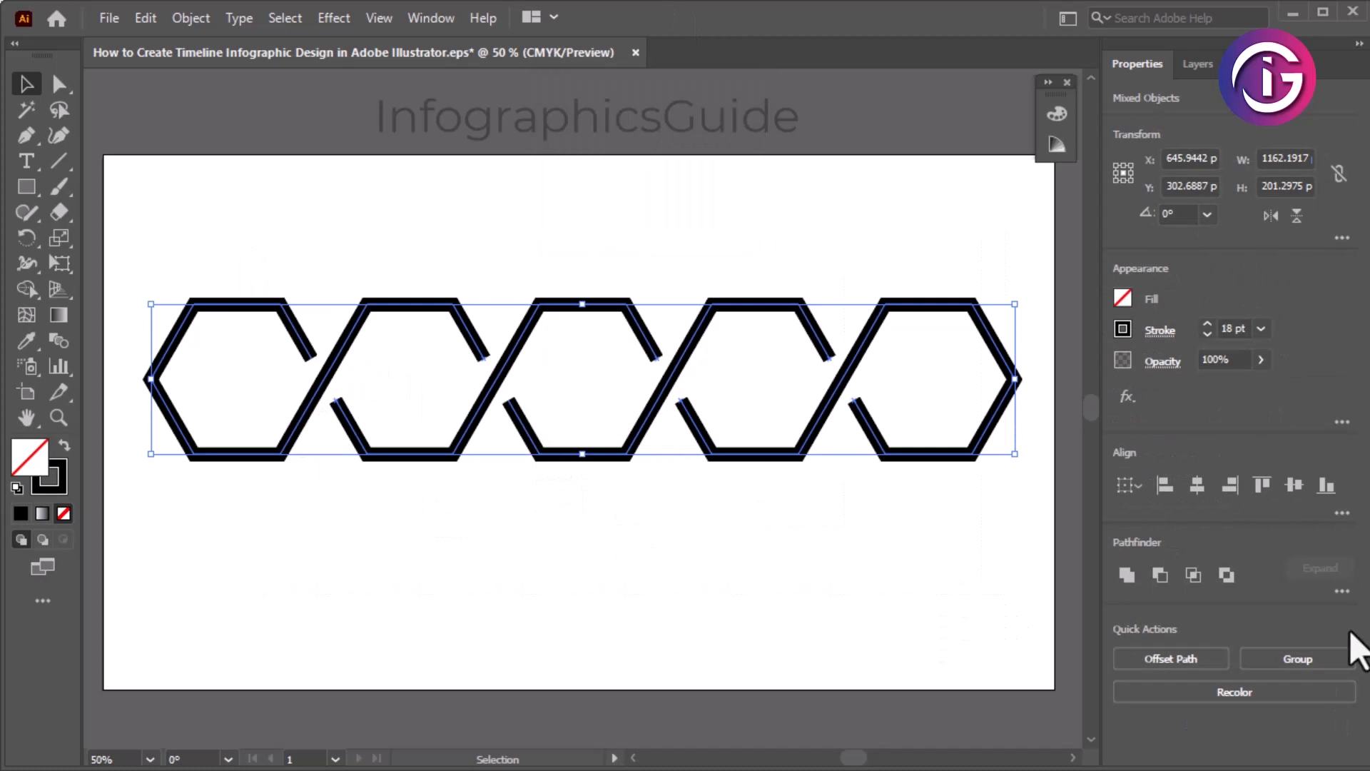
click(1123, 329)
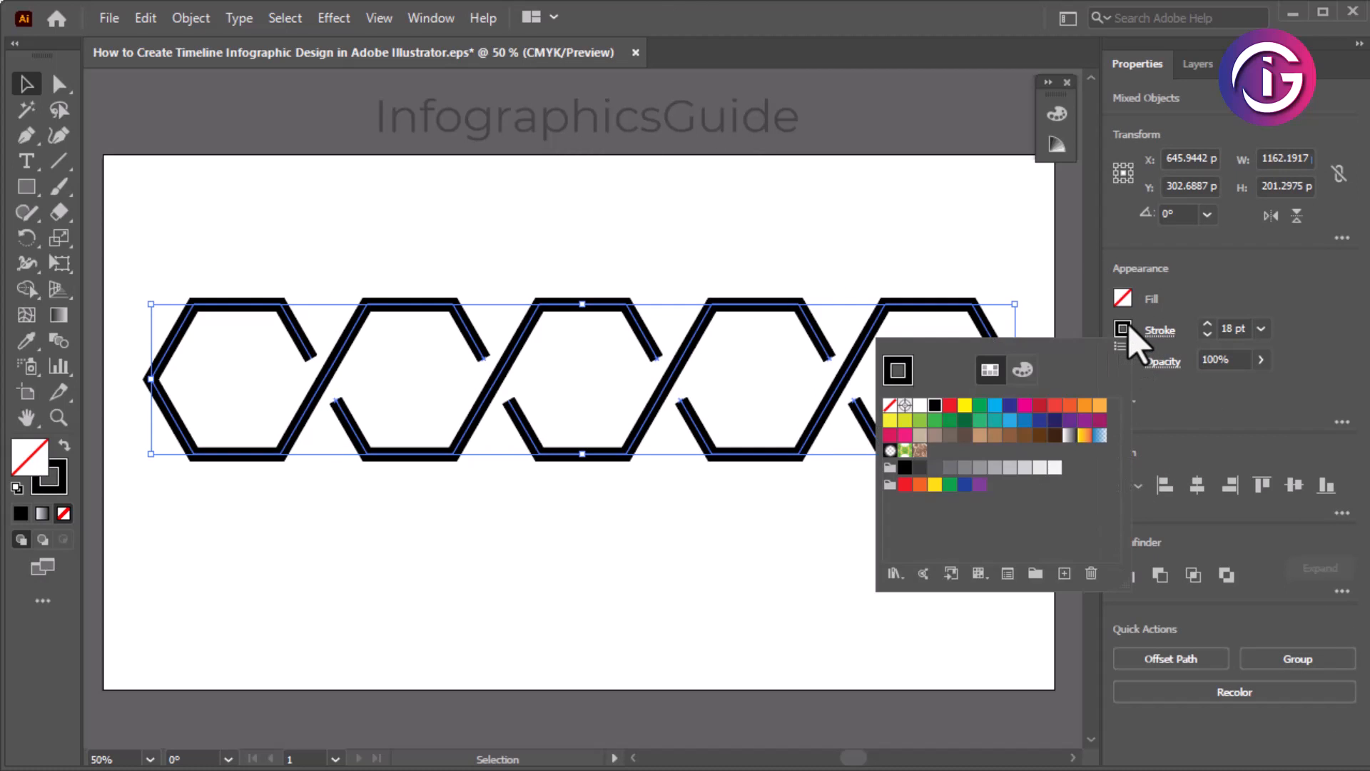
click(1129, 331)
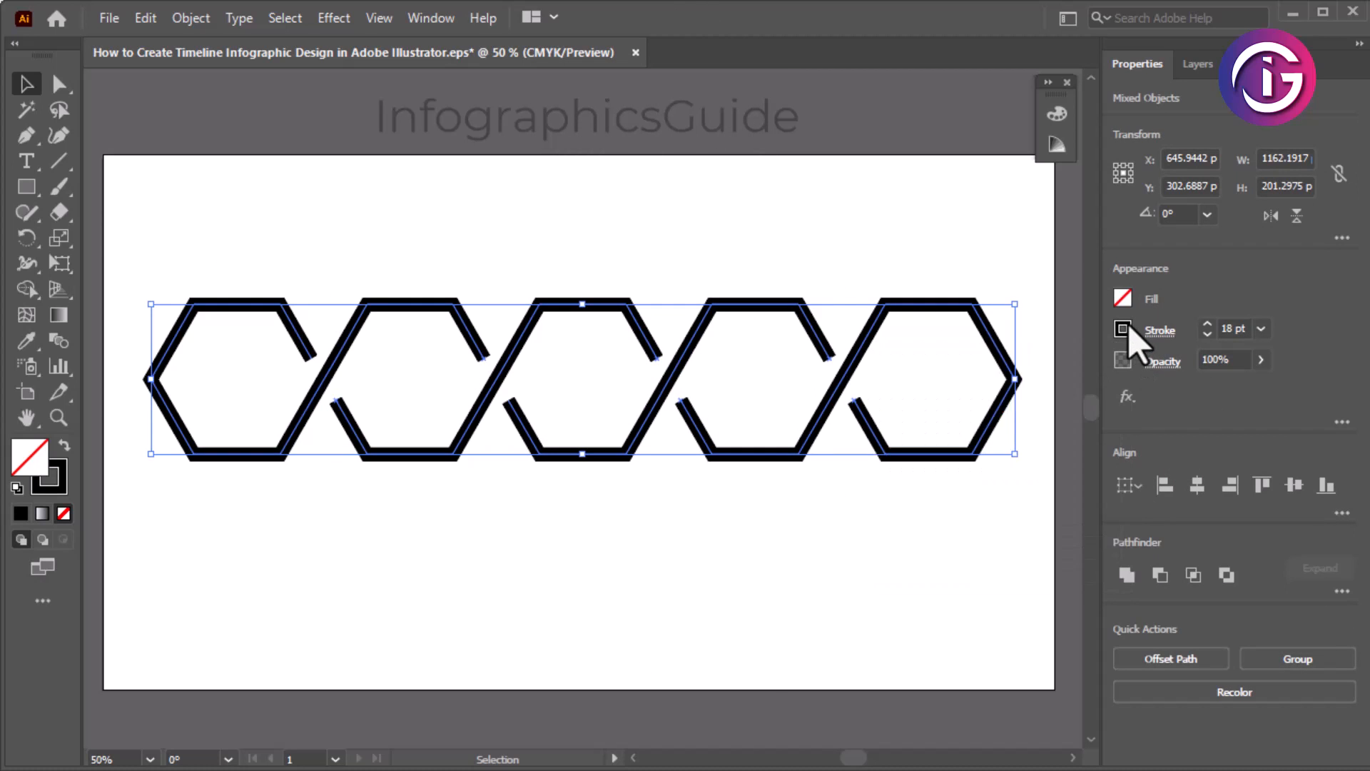
click(431, 17)
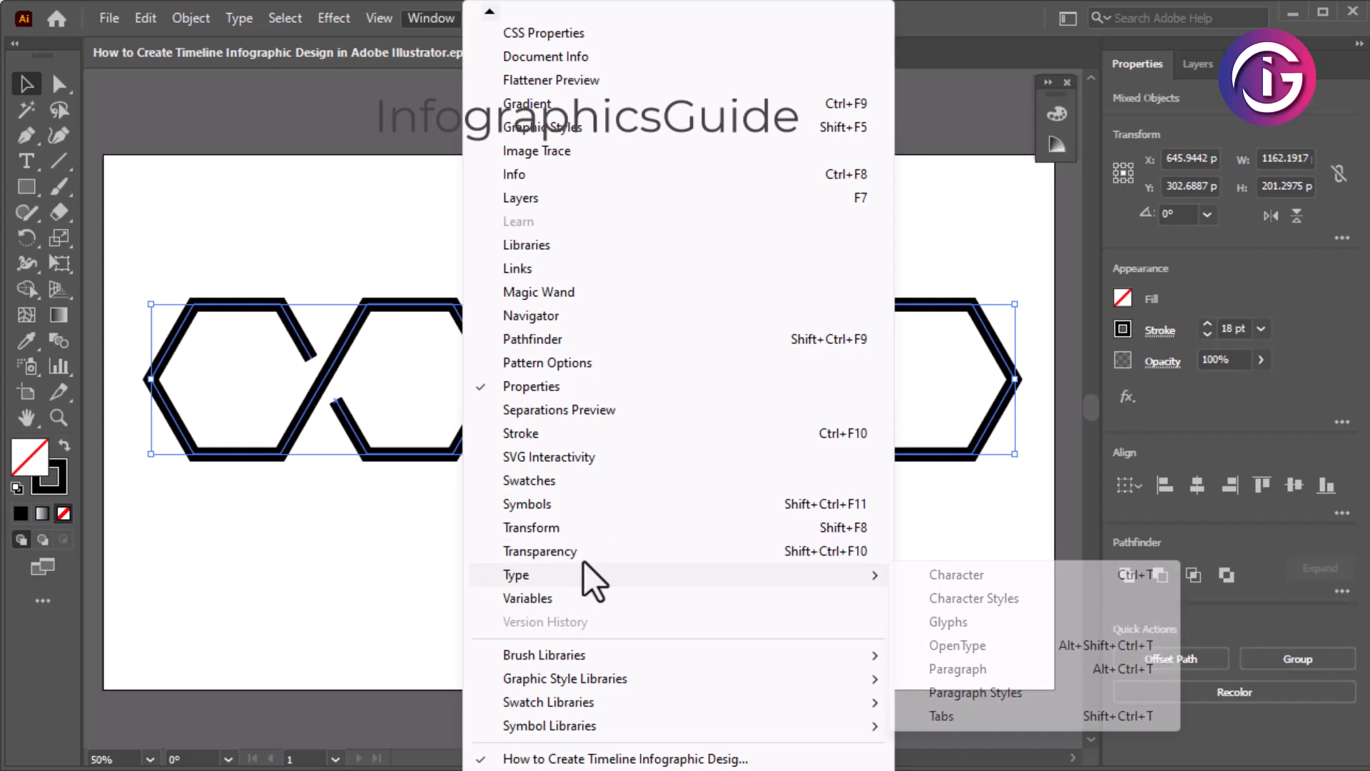
click(538, 111)
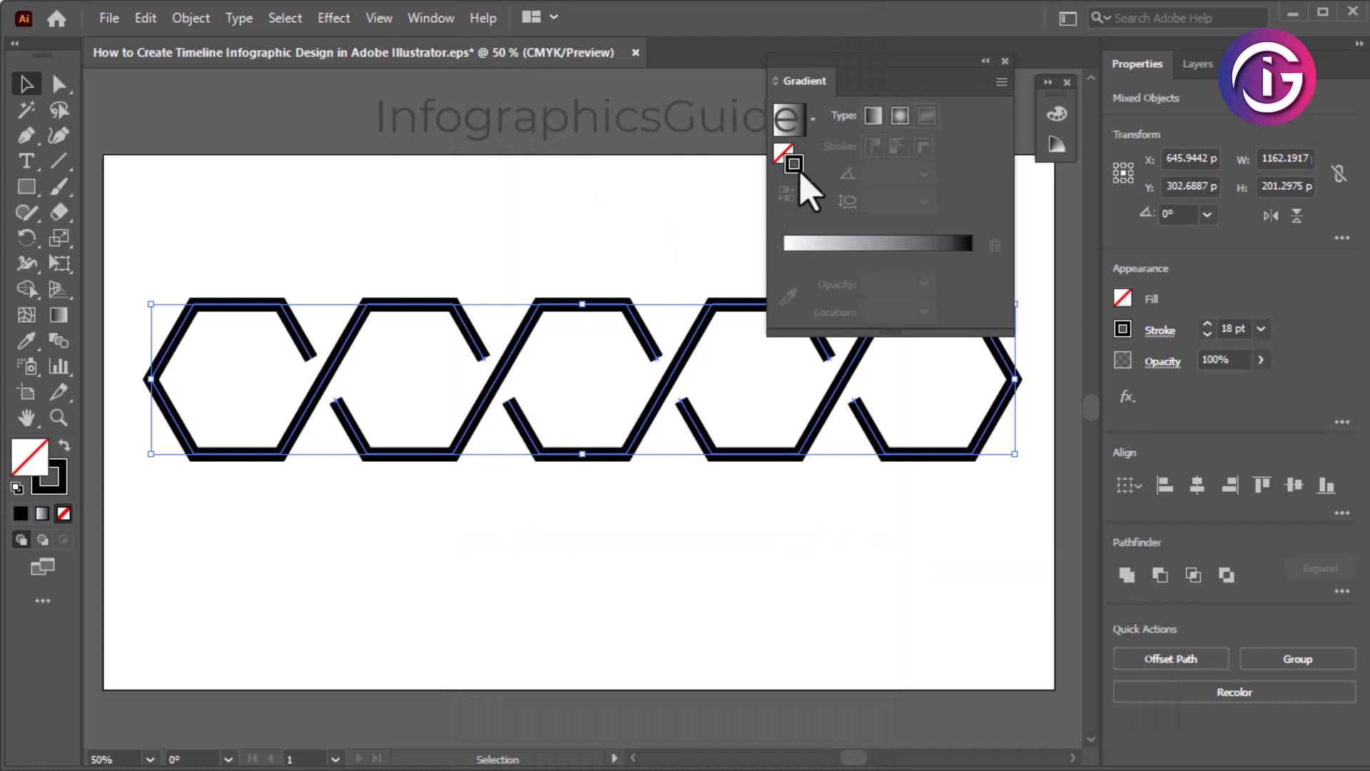
click(854, 255)
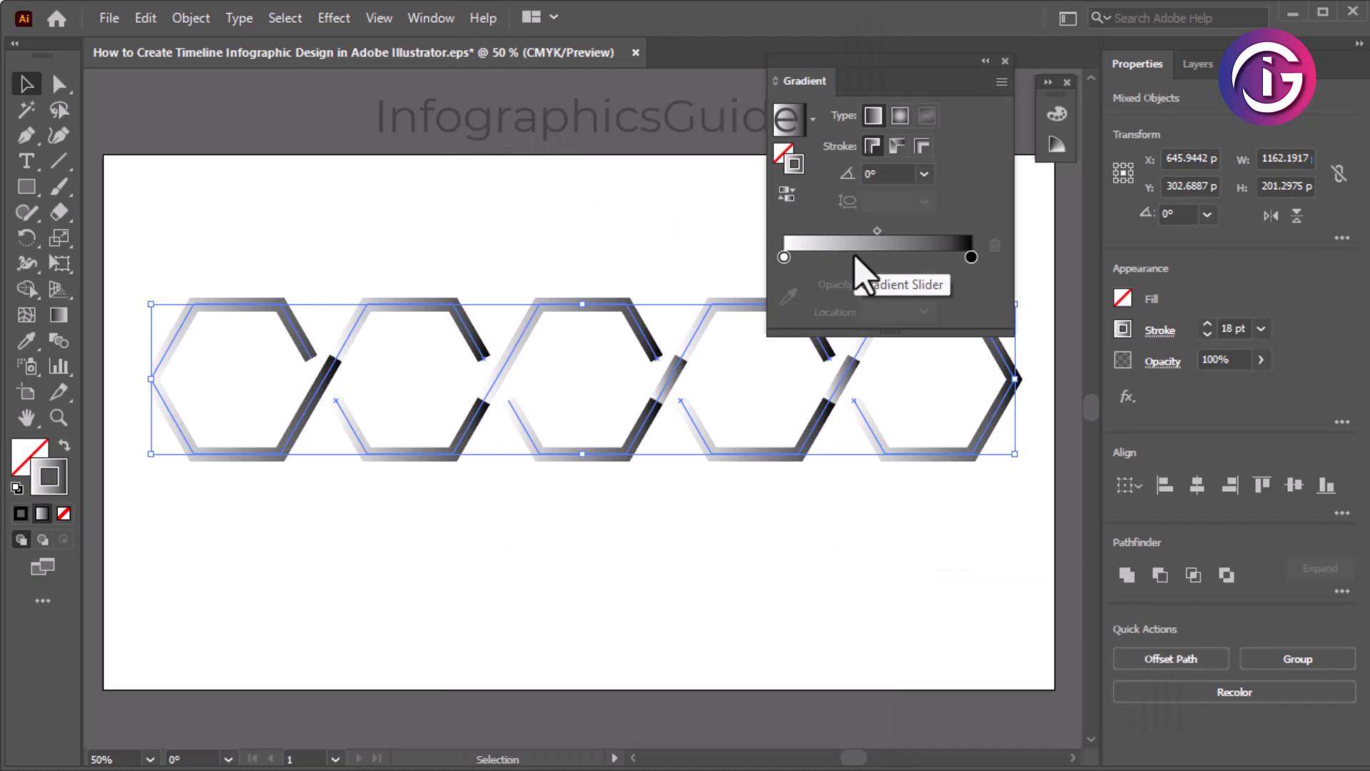
click(748, 591)
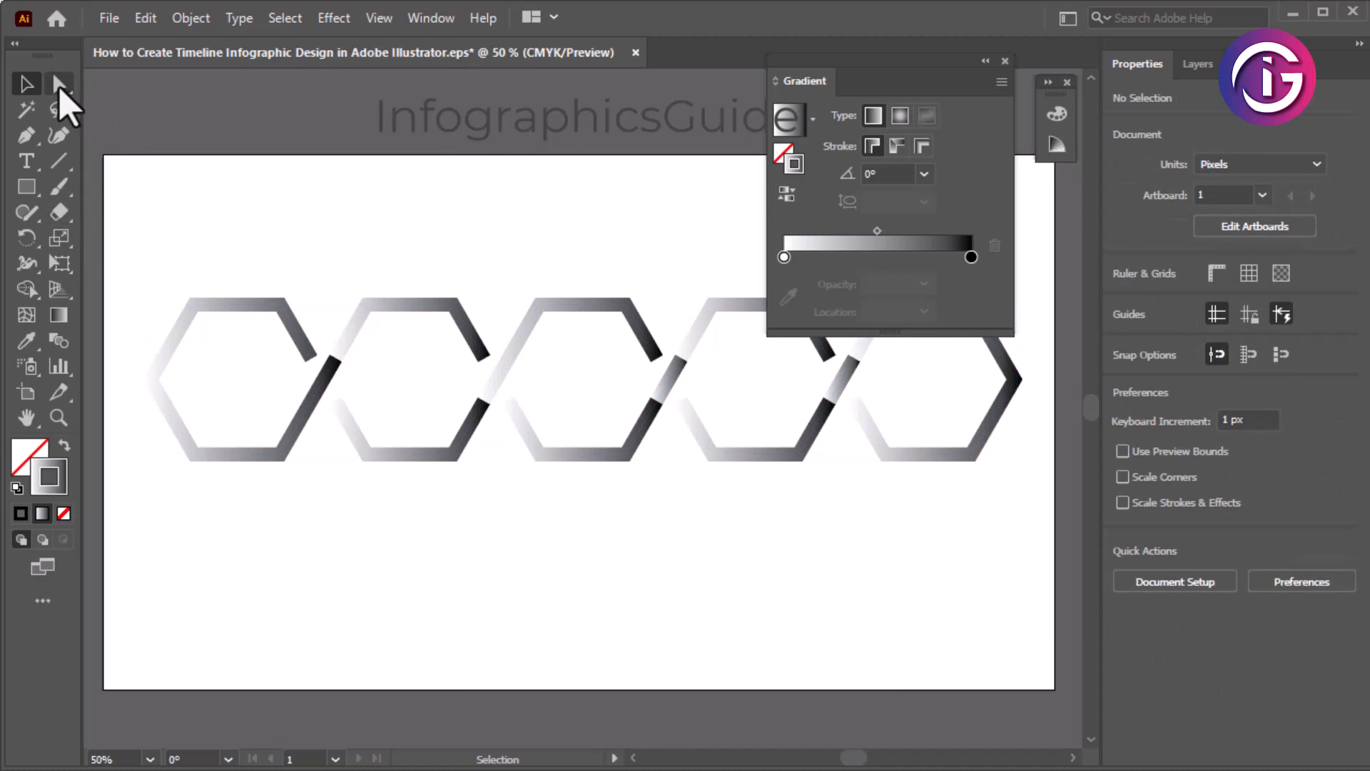
Delete the separate short diagonal segments at the third and fourth hexagon junctions with the Direct Selection tool.
click(59, 84)
click(665, 397)
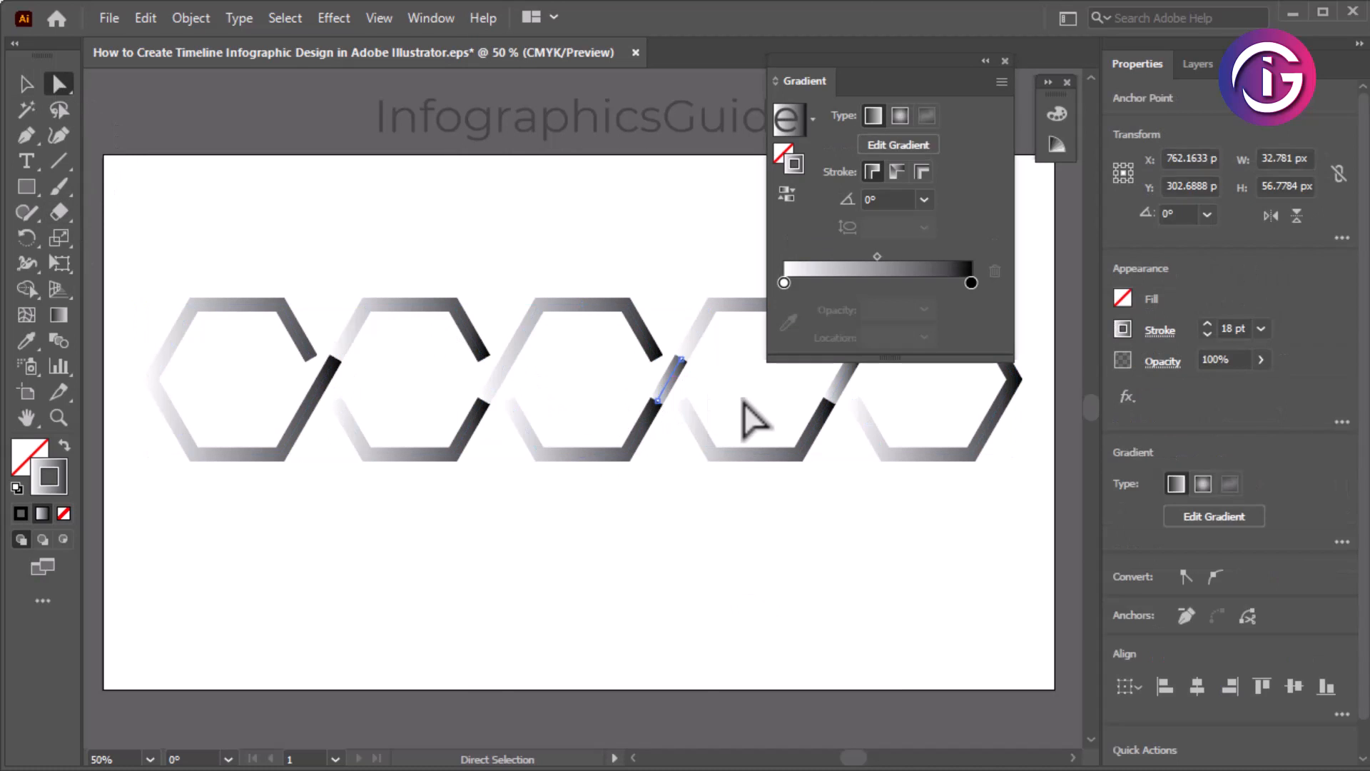
key(Delete)
click(848, 372)
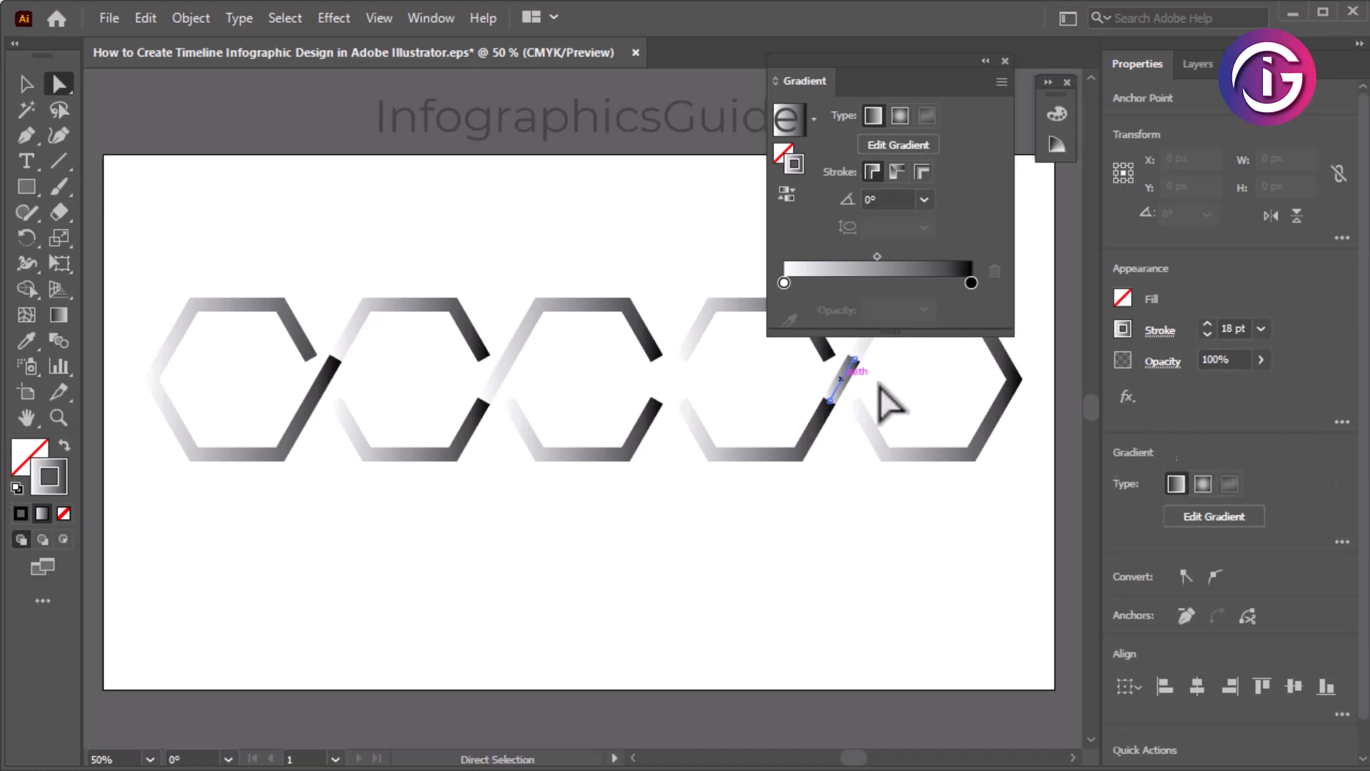
key(Delete)
Join the second hexagon's lower path to the third hexagon's upper path at their touching end anchor points.
click(484, 402)
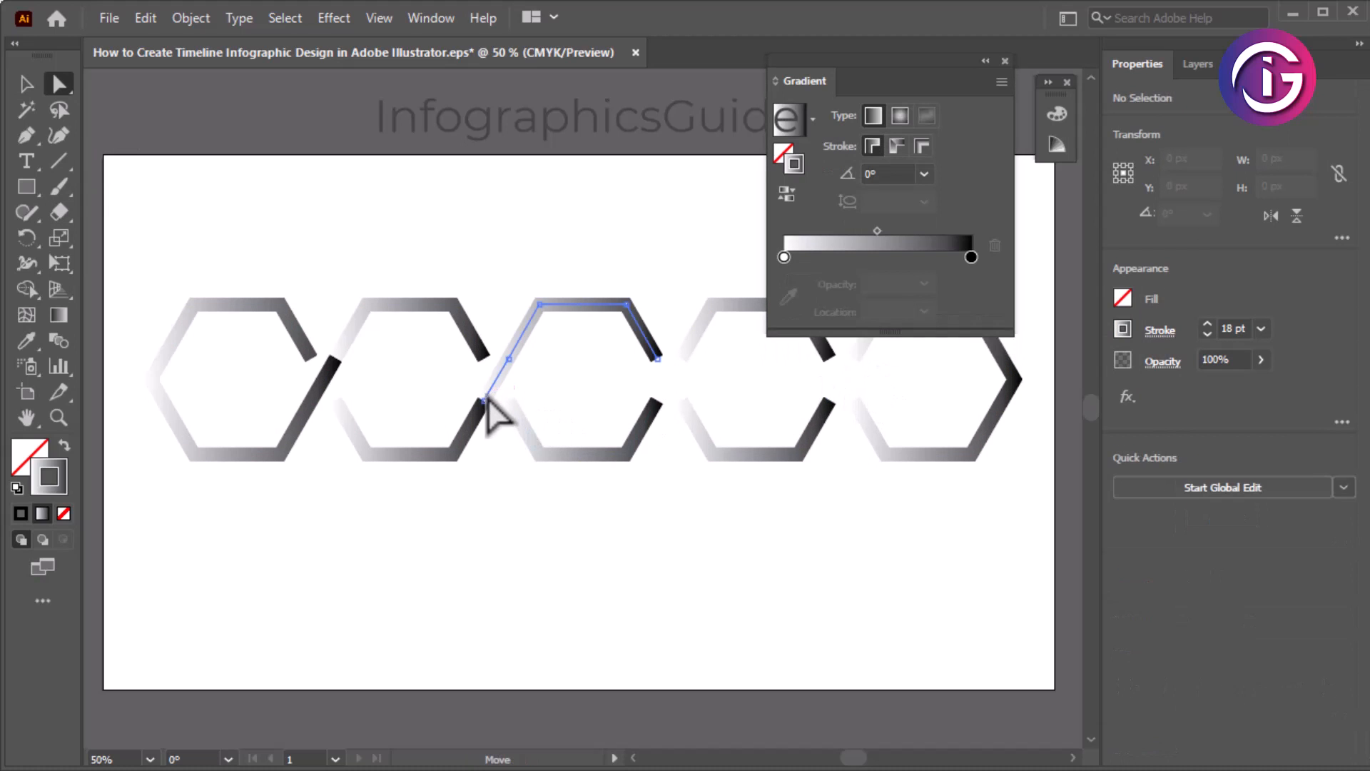
click(481, 404)
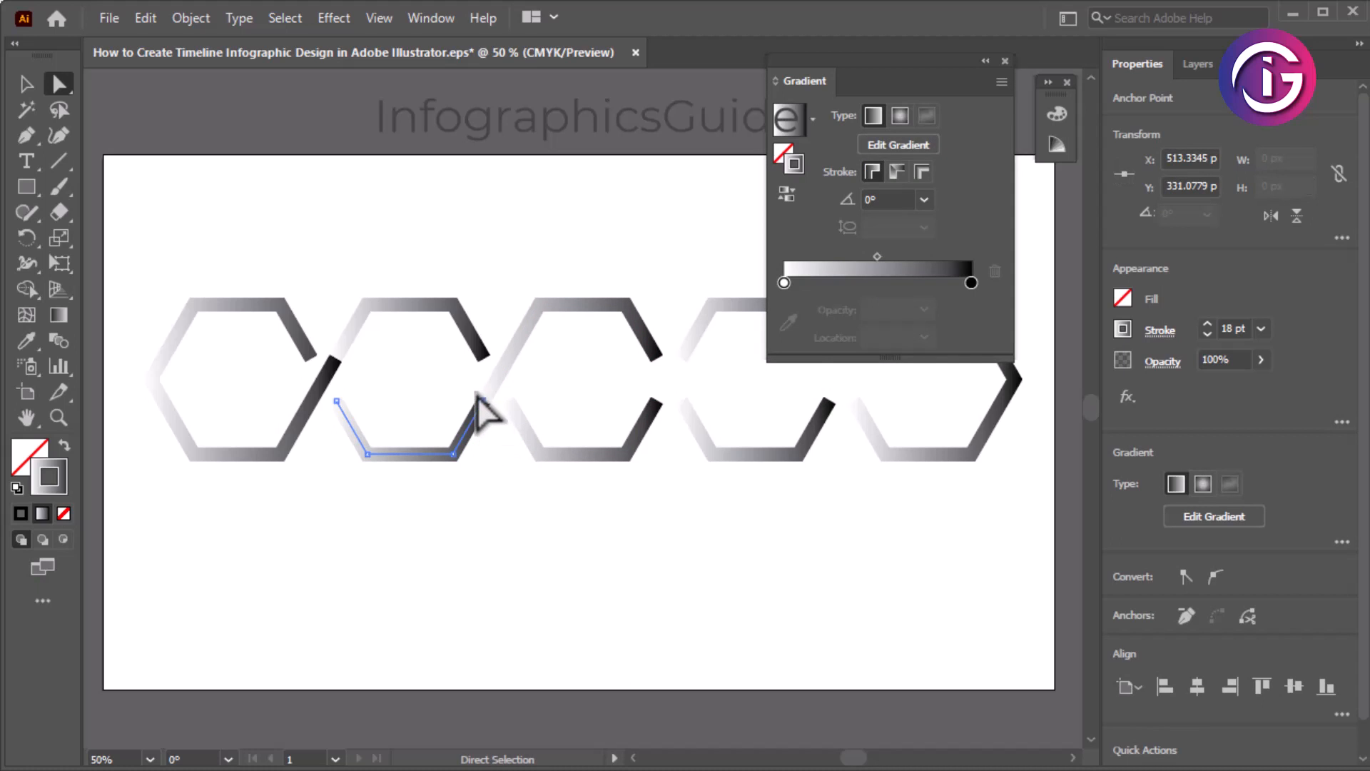
drag(475, 393, 492, 410)
right_click(486, 404)
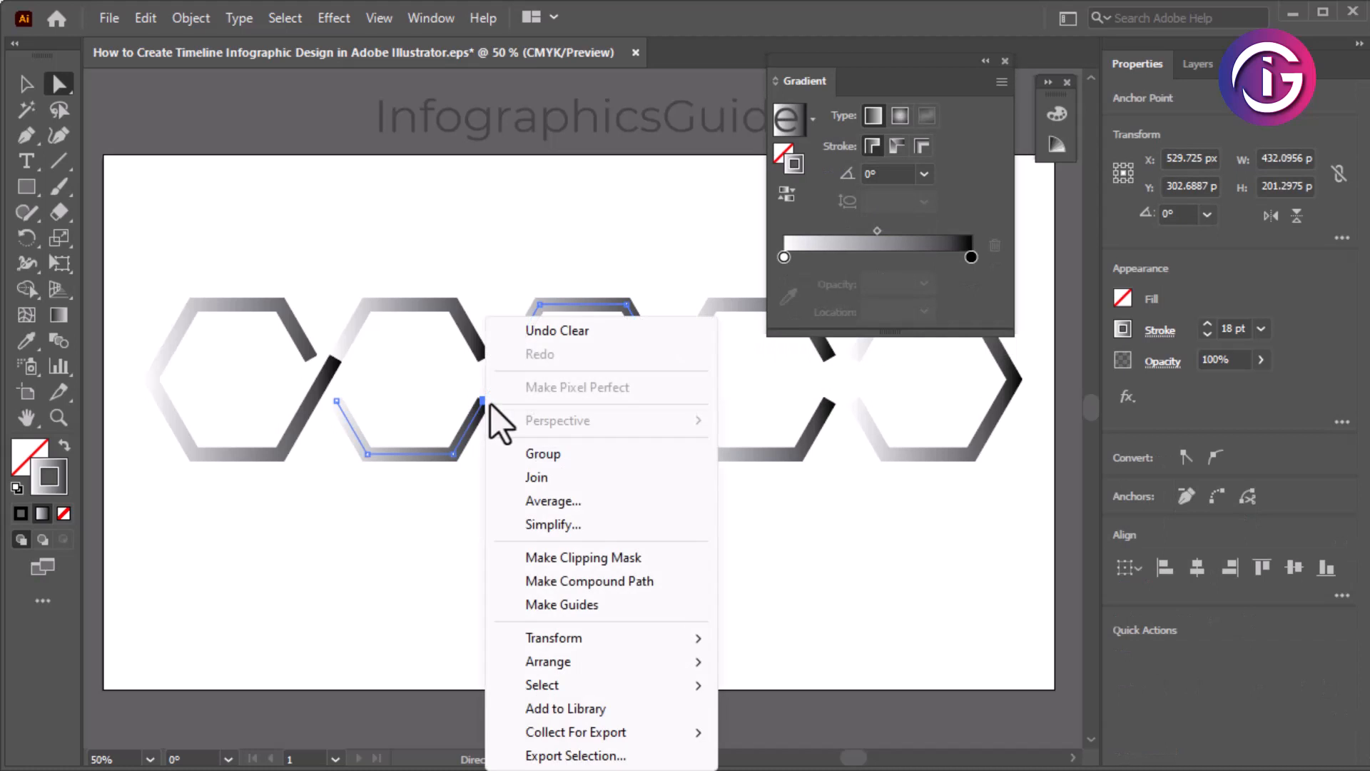
click(560, 478)
click(687, 614)
Join the first hexagon's path to the second hexagon's upper path at their touching end anchor points.
drag(778, 589, 731, 590)
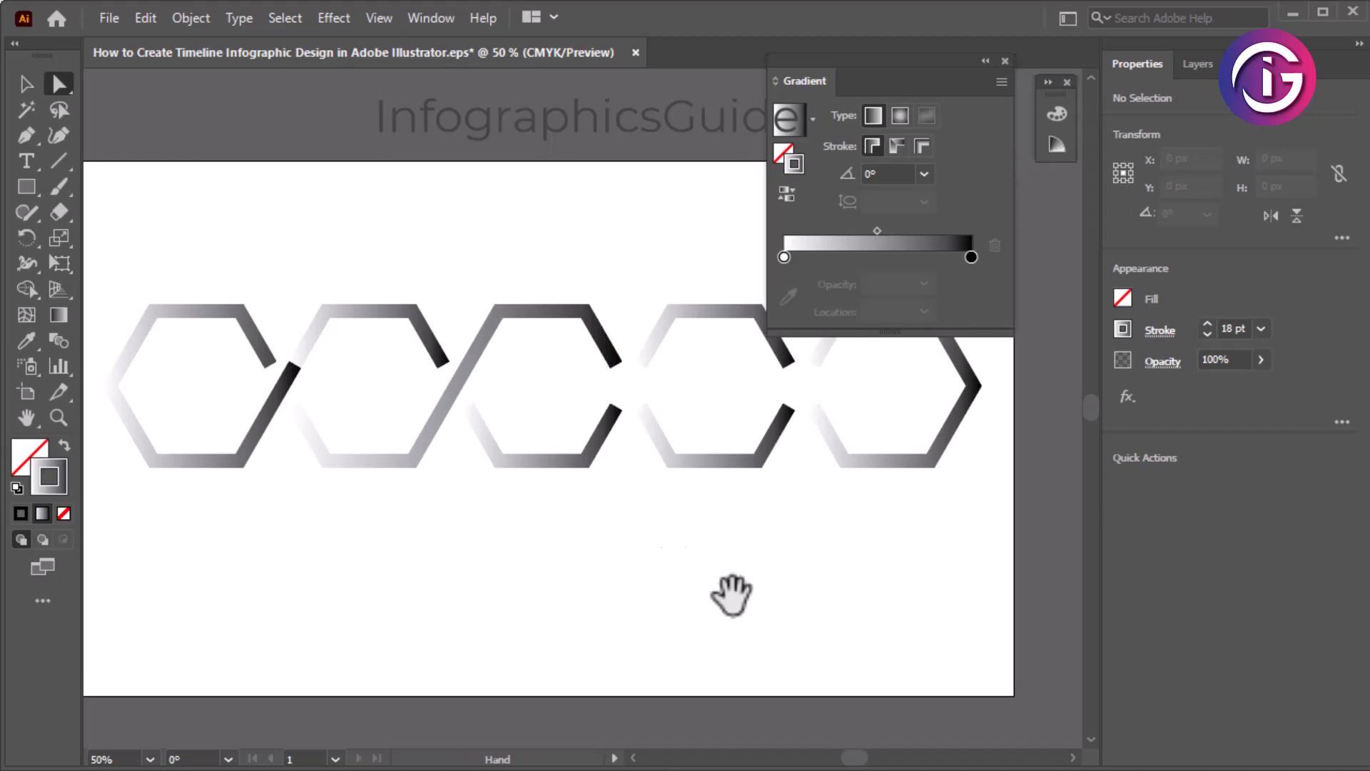
click(293, 360)
drag(321, 374, 290, 356)
right_click(290, 357)
click(356, 483)
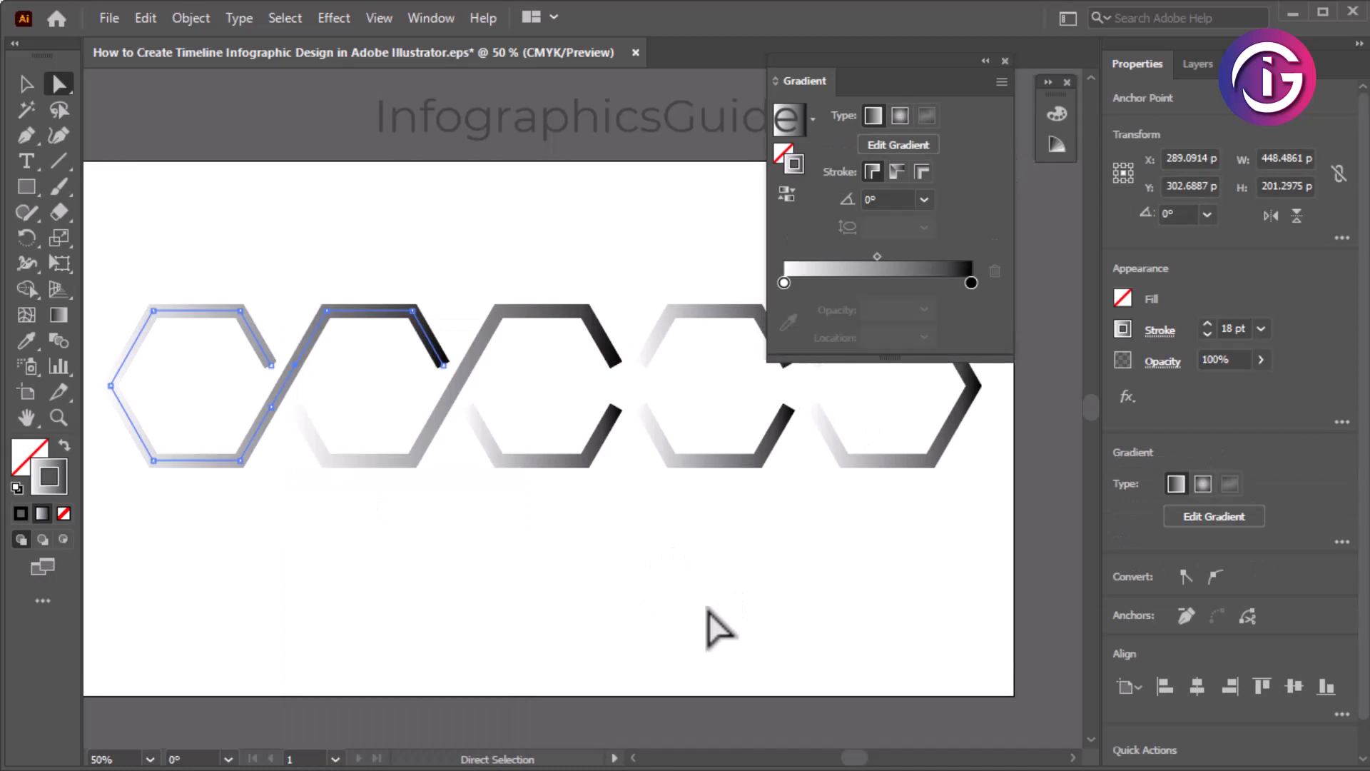
Join the fourth hexagon's lower open end to the fifth hexagon's upper open end across the gap.
click(813, 468)
drag(813, 468, 773, 521)
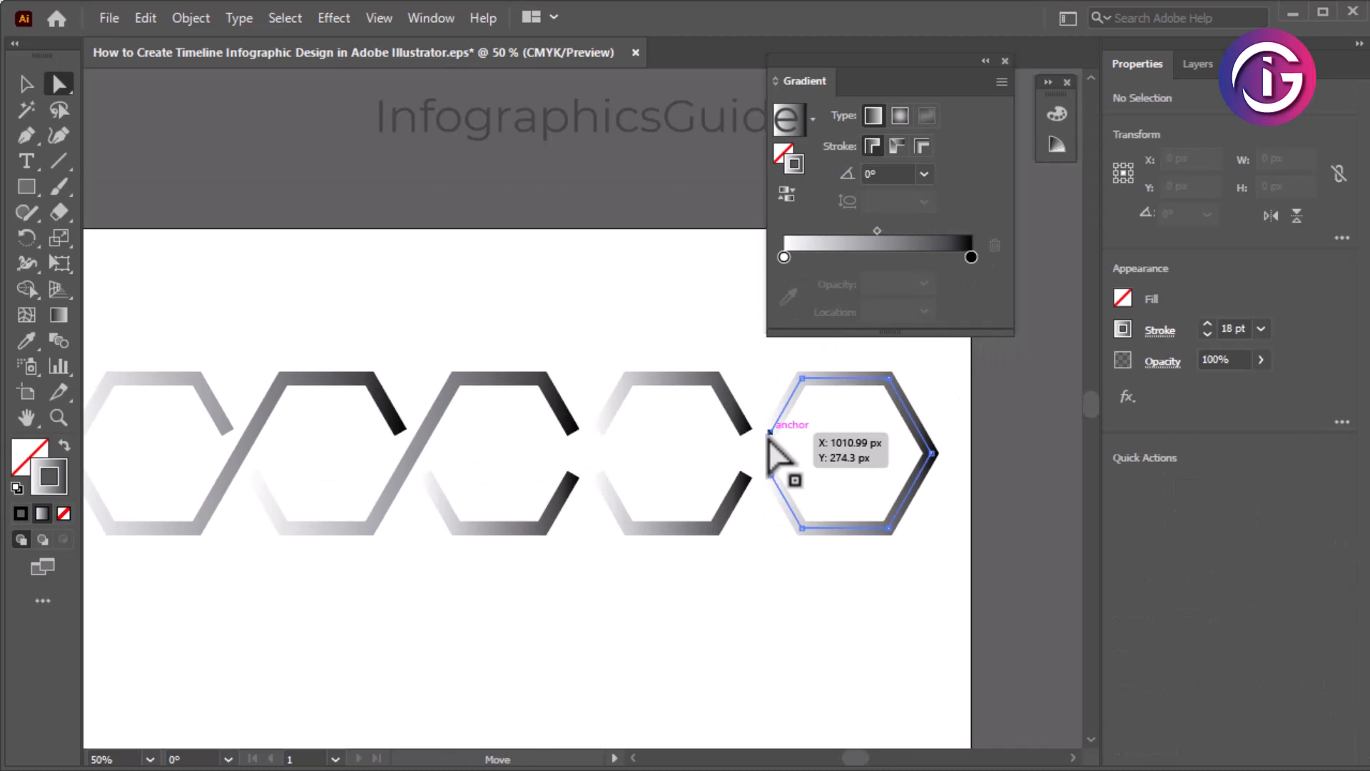
click(770, 432)
shift+click(745, 474)
right_click(745, 474)
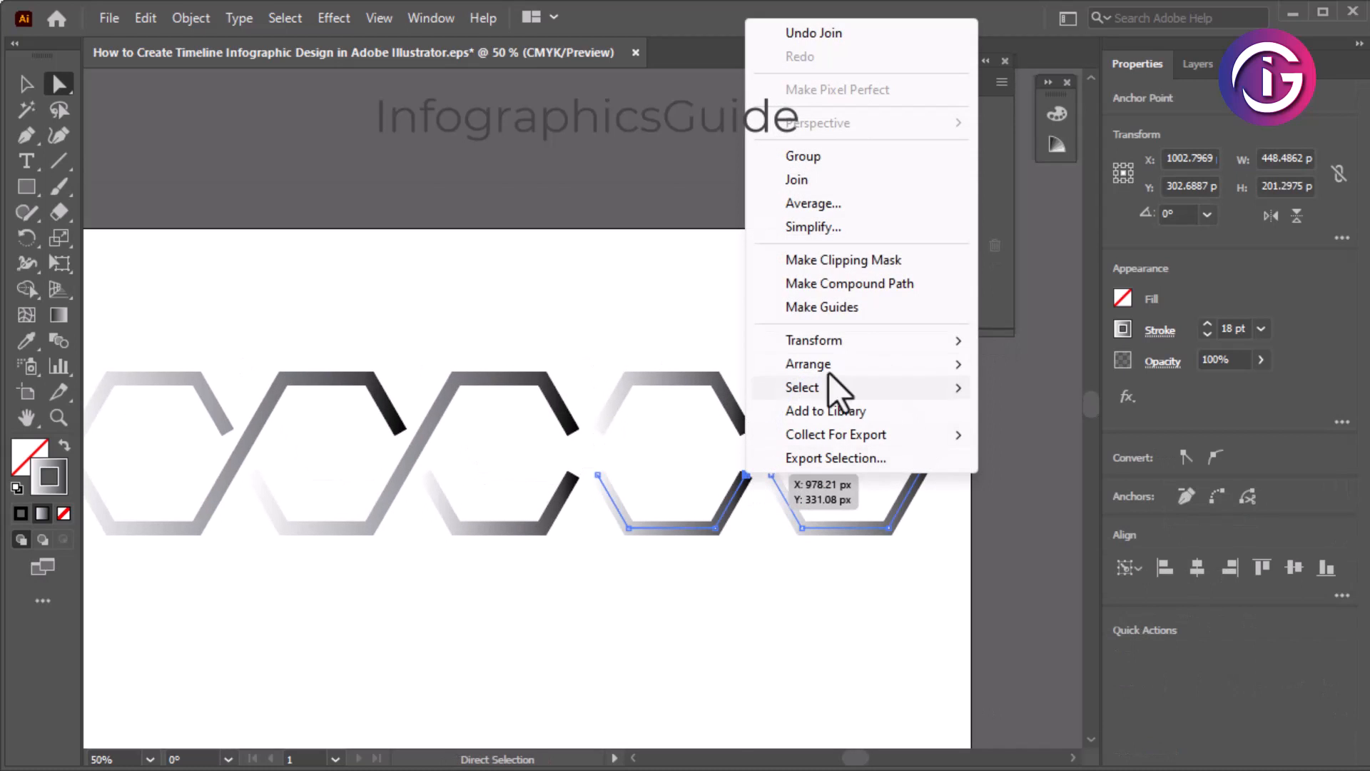
click(827, 183)
click(702, 688)
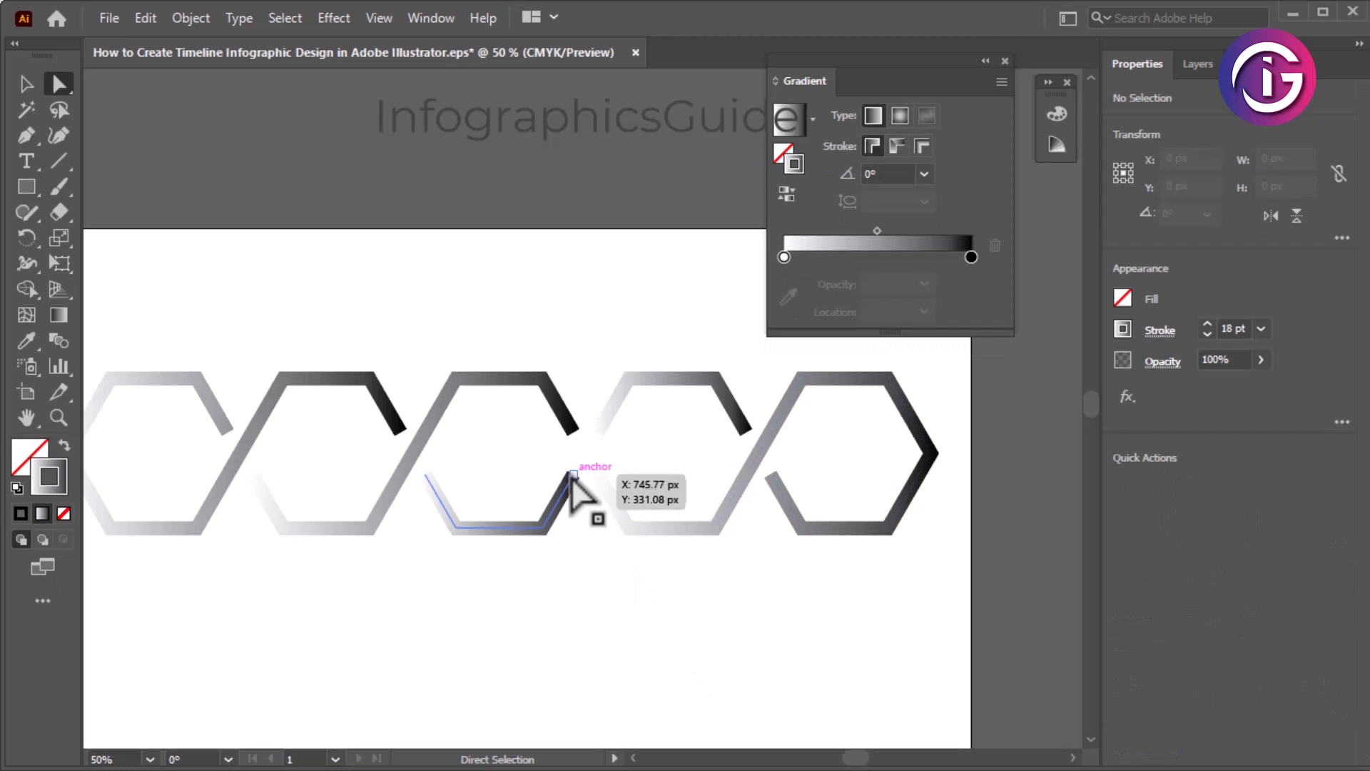
Join the third hexagon's lower open end to the fourth hexagon's upper open end across the gap.
click(573, 475)
shift+click(597, 432)
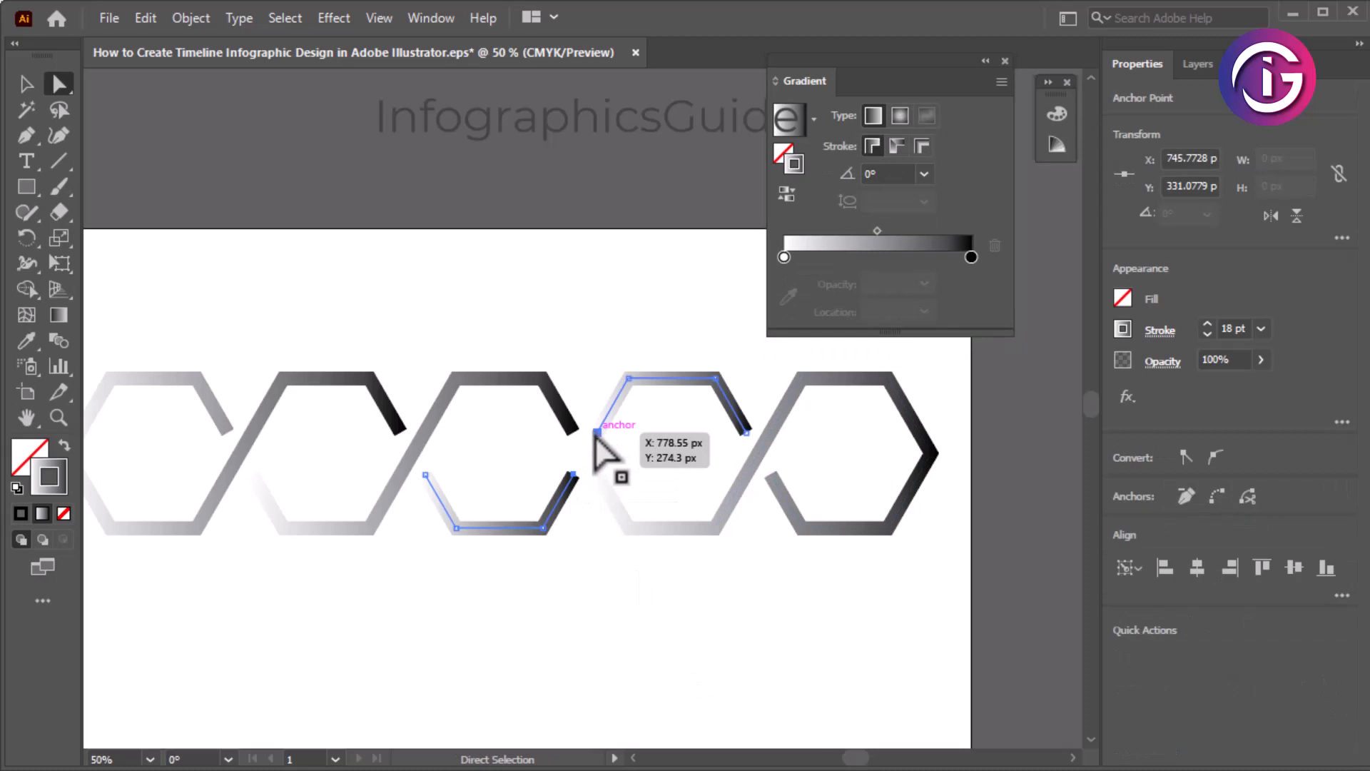
right_click(598, 437)
click(665, 477)
click(689, 641)
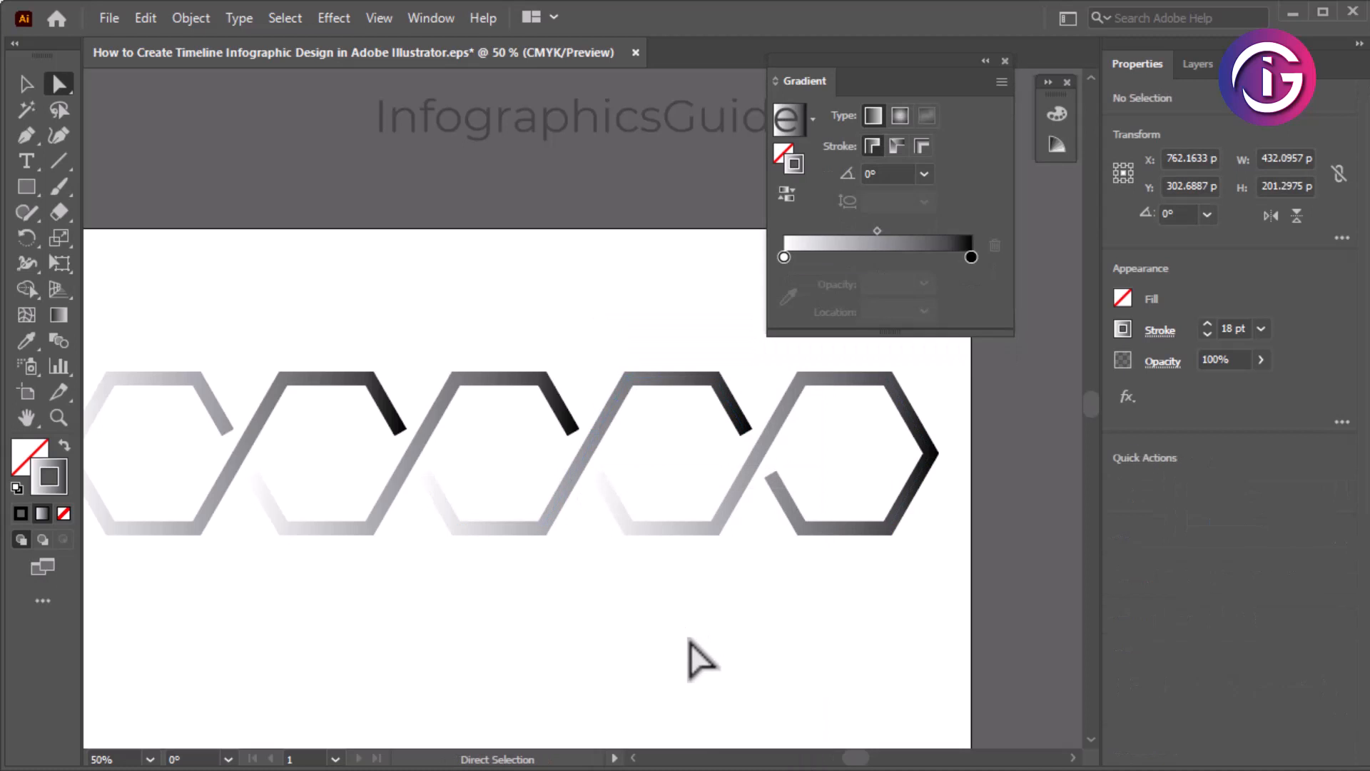
Select the whole hexagon chain and set the first stop of its stroke gradient to the bright blue swatch.
click(26, 83)
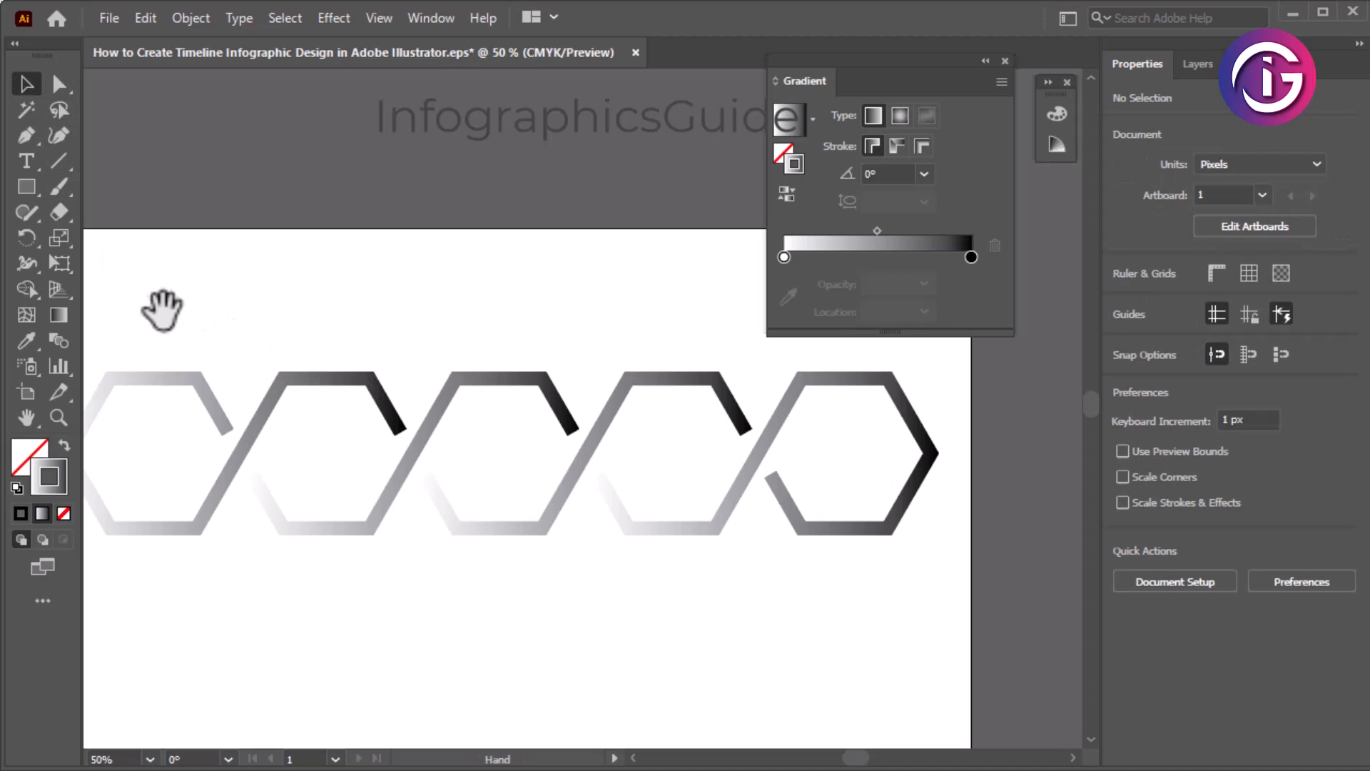
drag(158, 307, 965, 623)
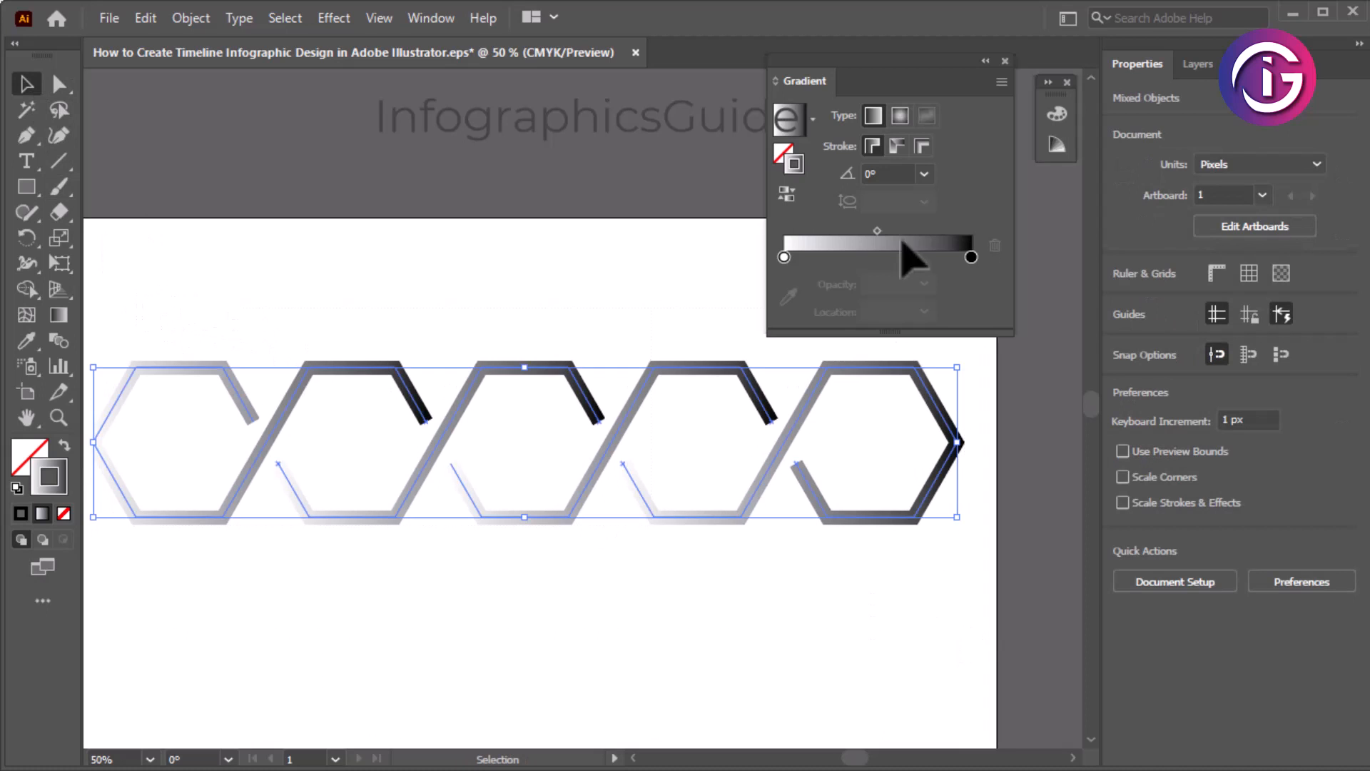
click(784, 257)
double_click(784, 257)
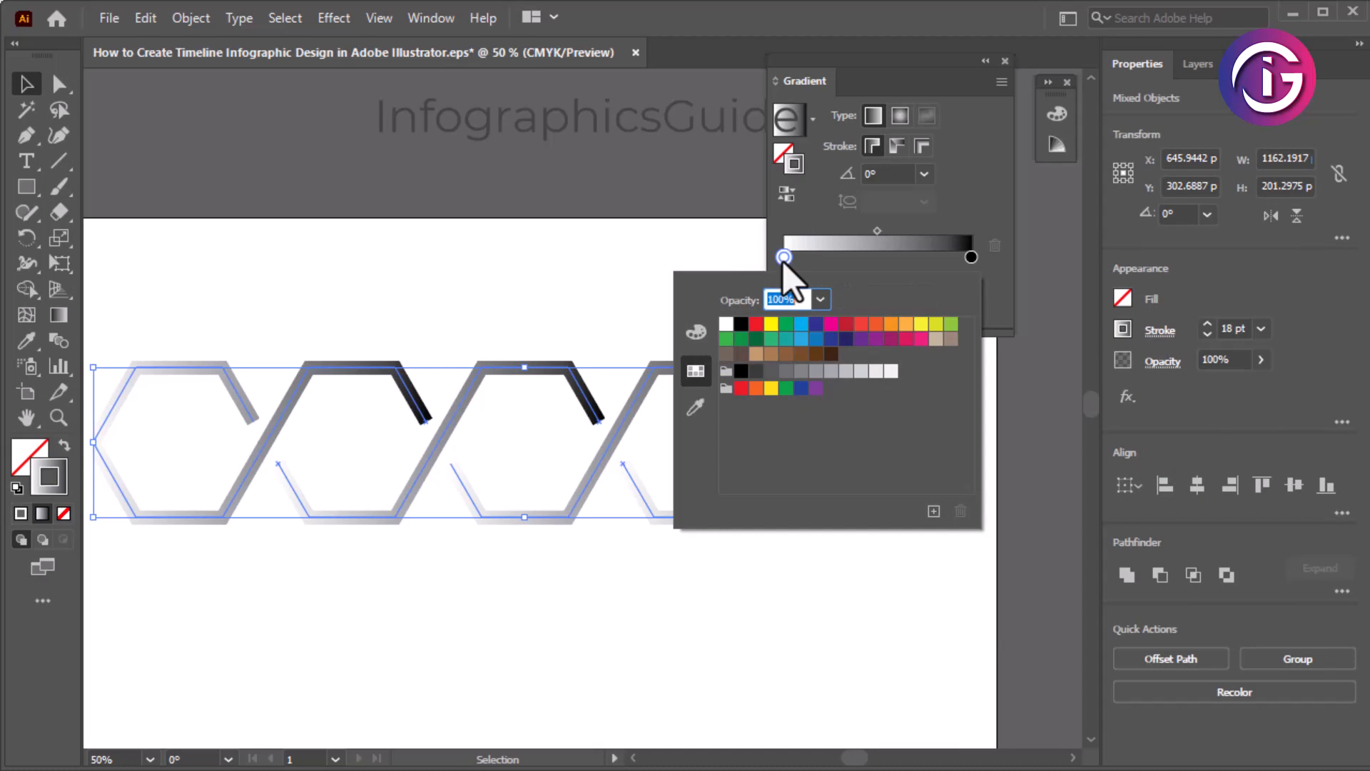
click(800, 325)
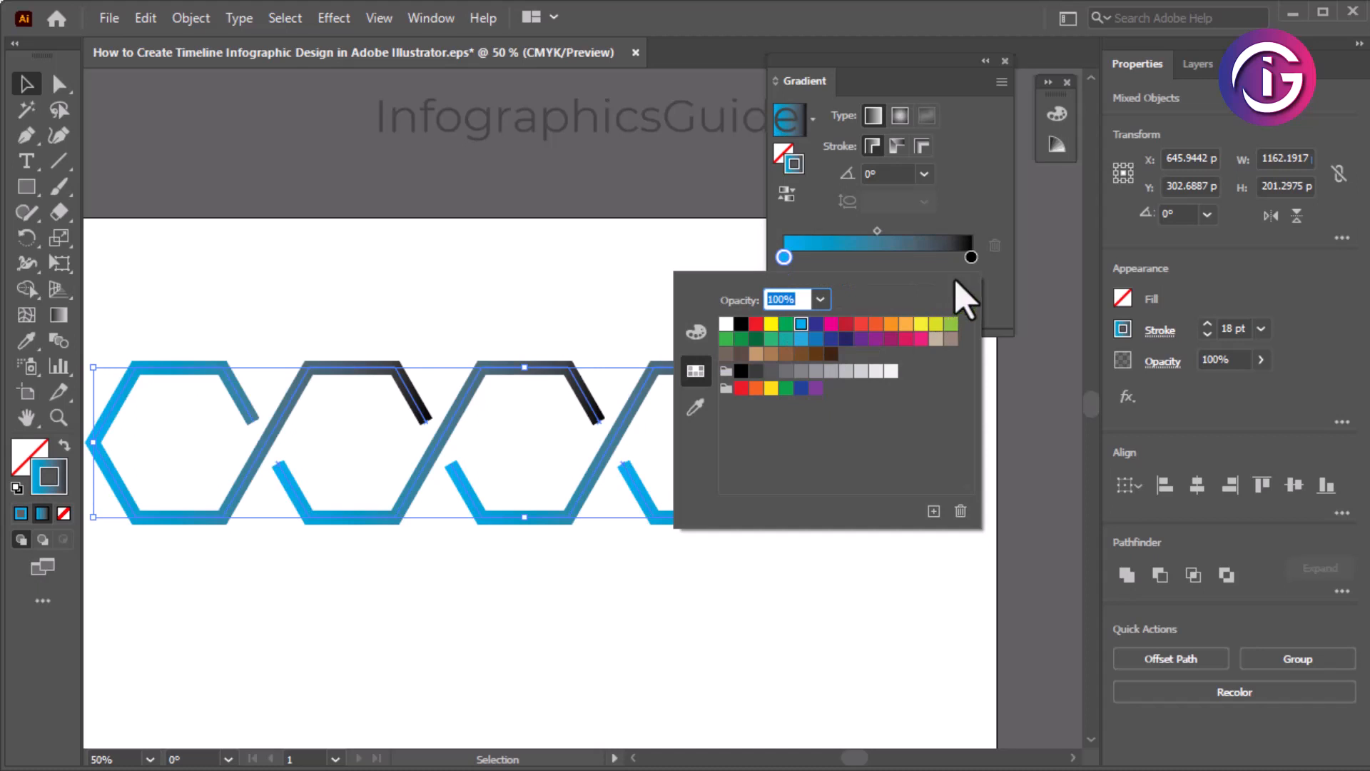
Add a middle stop to the stroke gradient and colour it with the pink swatch C=0 M=95 Y=20 K=0.
click(900, 265)
double_click(881, 256)
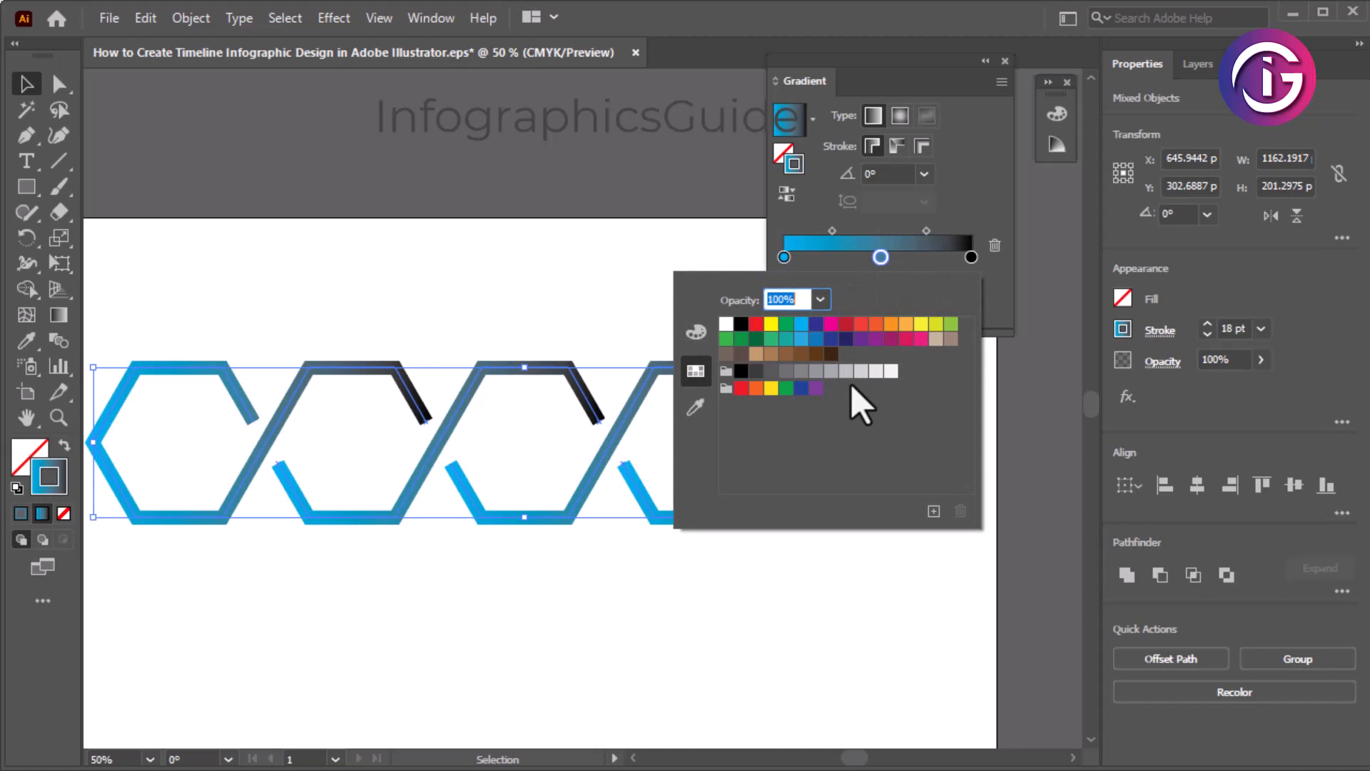
click(920, 338)
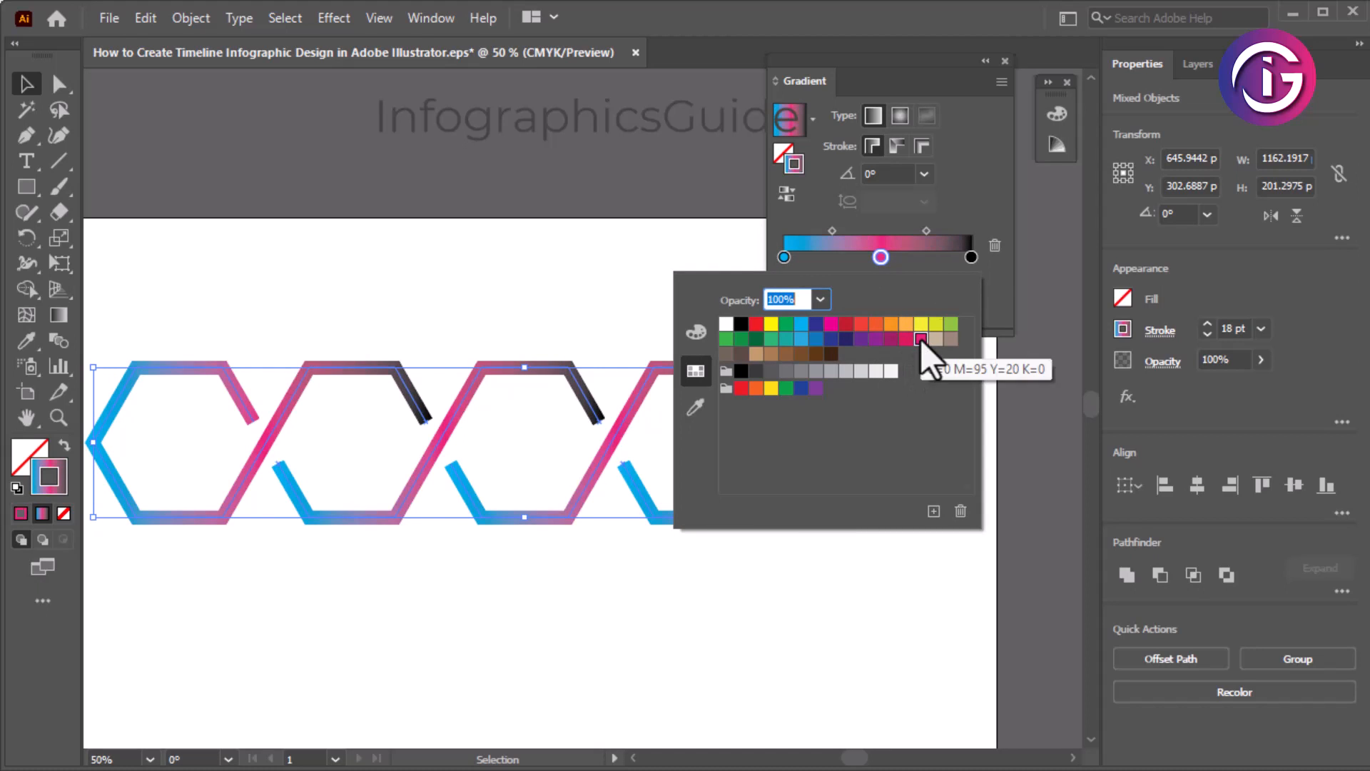
Set the stroke gradient's end stop to the dark blue swatch C=100 M=100 Y=25 K=25 and deselect the chain.
click(971, 257)
double_click(971, 257)
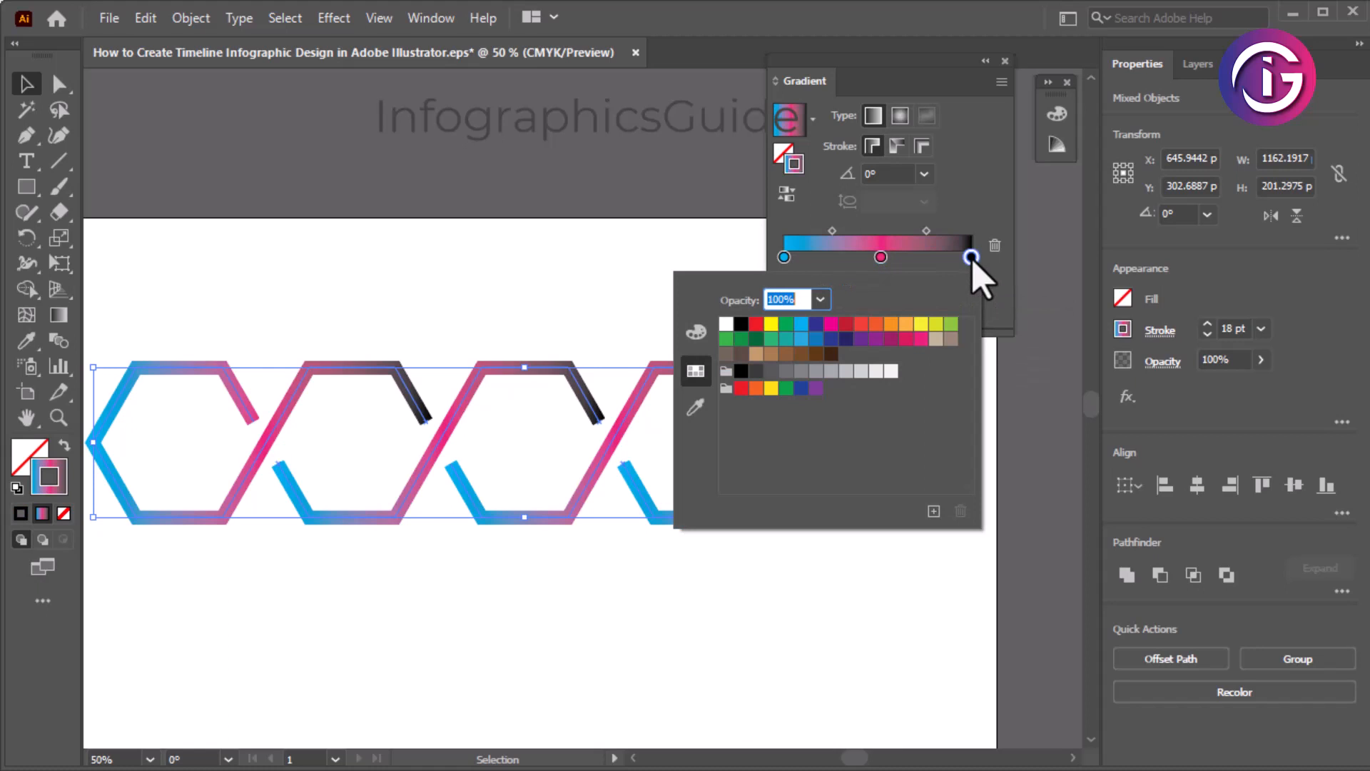
click(861, 339)
click(845, 339)
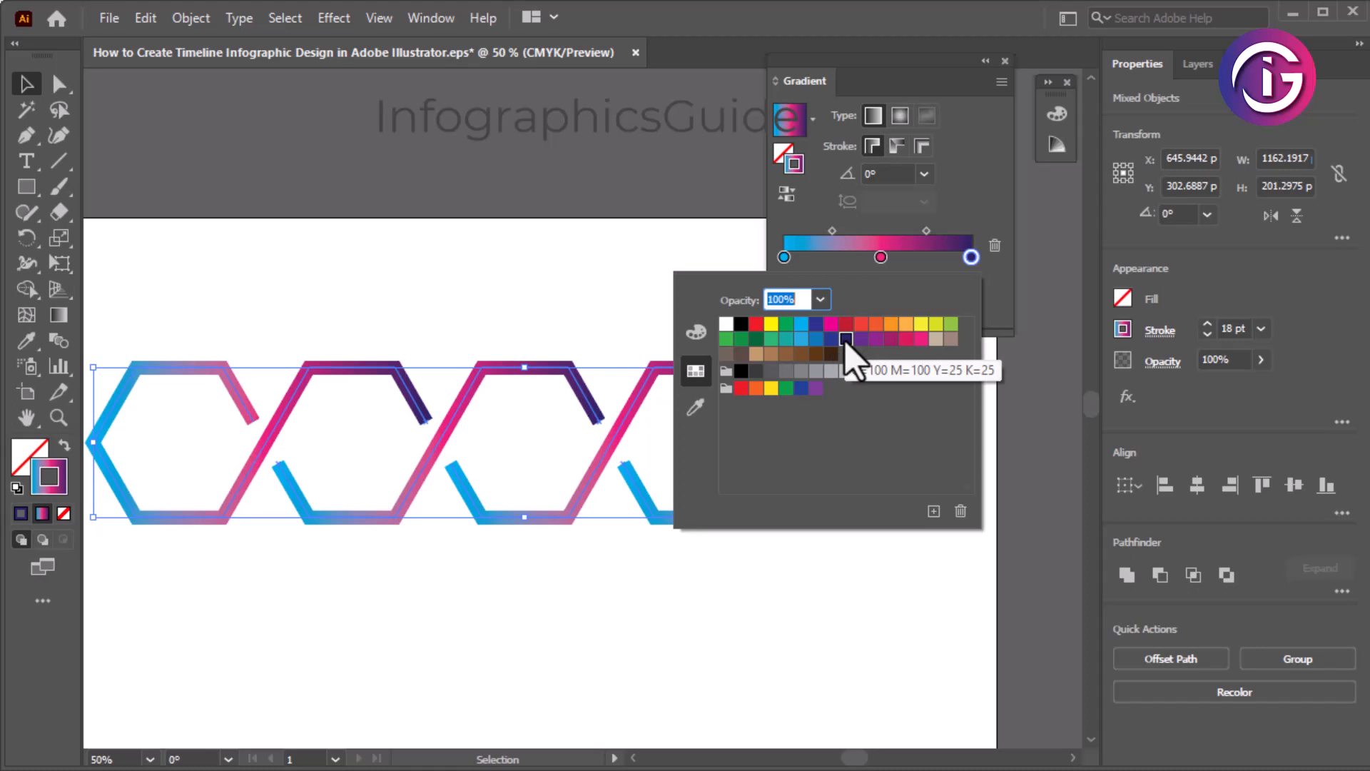
click(1051, 248)
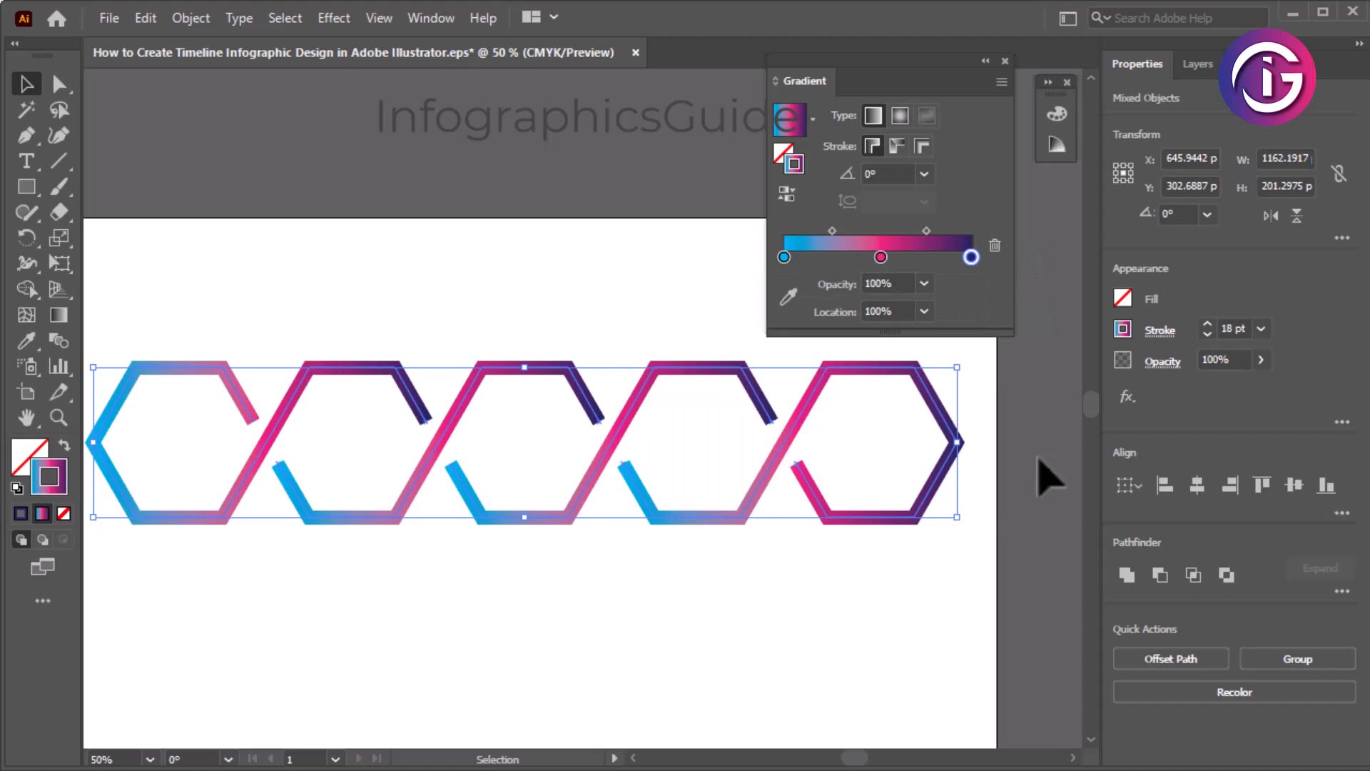
click(1049, 478)
drag(190, 289, 949, 580)
click(59, 314)
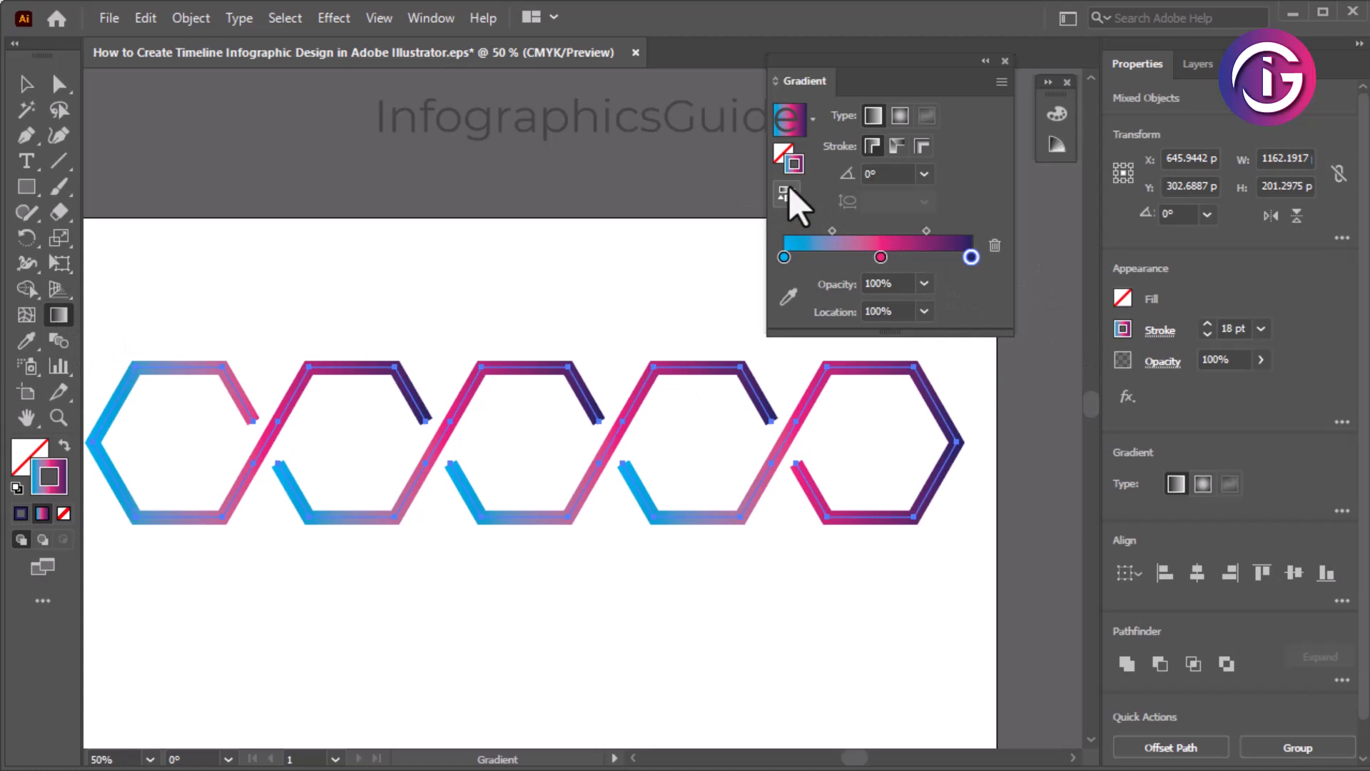
click(26, 84)
click(346, 262)
key(space)
drag(350, 268, 360, 272)
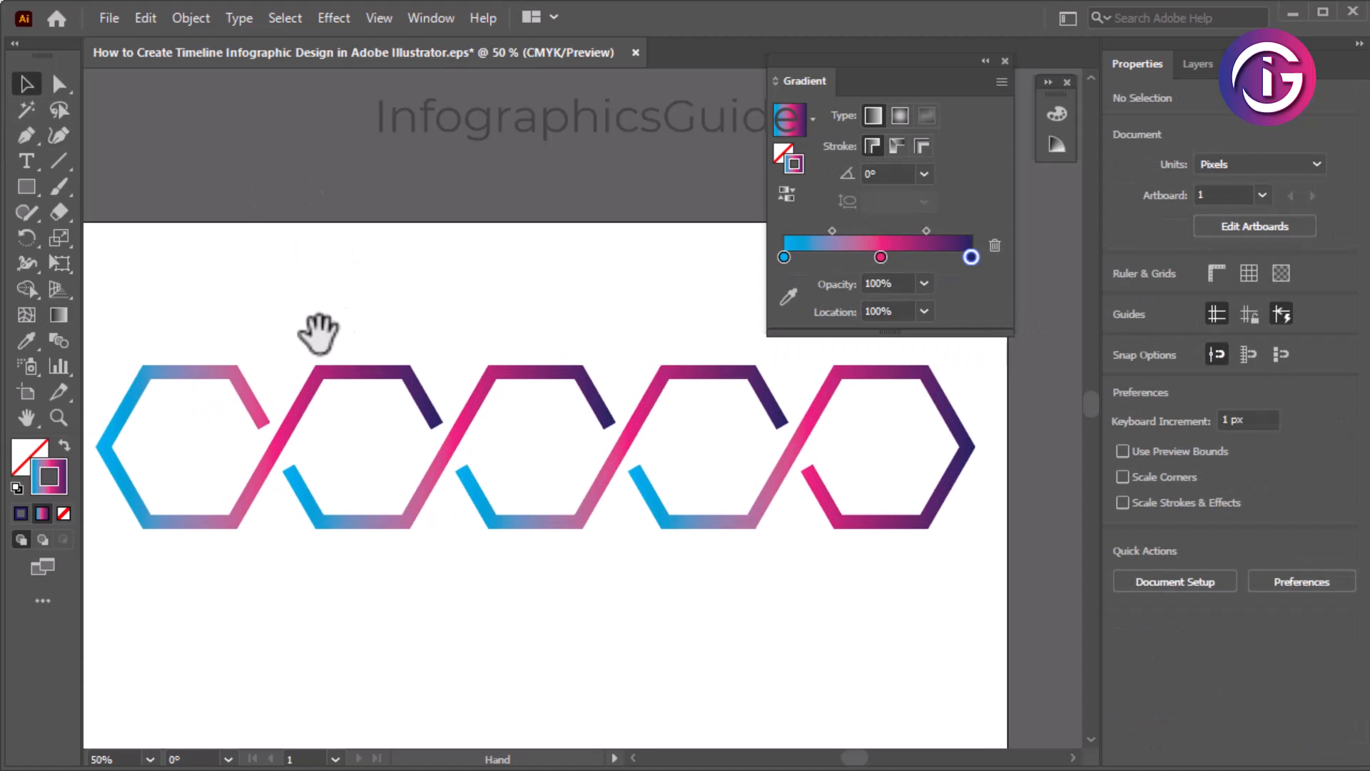
Move the stroke gradient's pink stop to about 44% and the blue-to-pink midpoint to about 45% on all hexagons.
drag(179, 339, 899, 578)
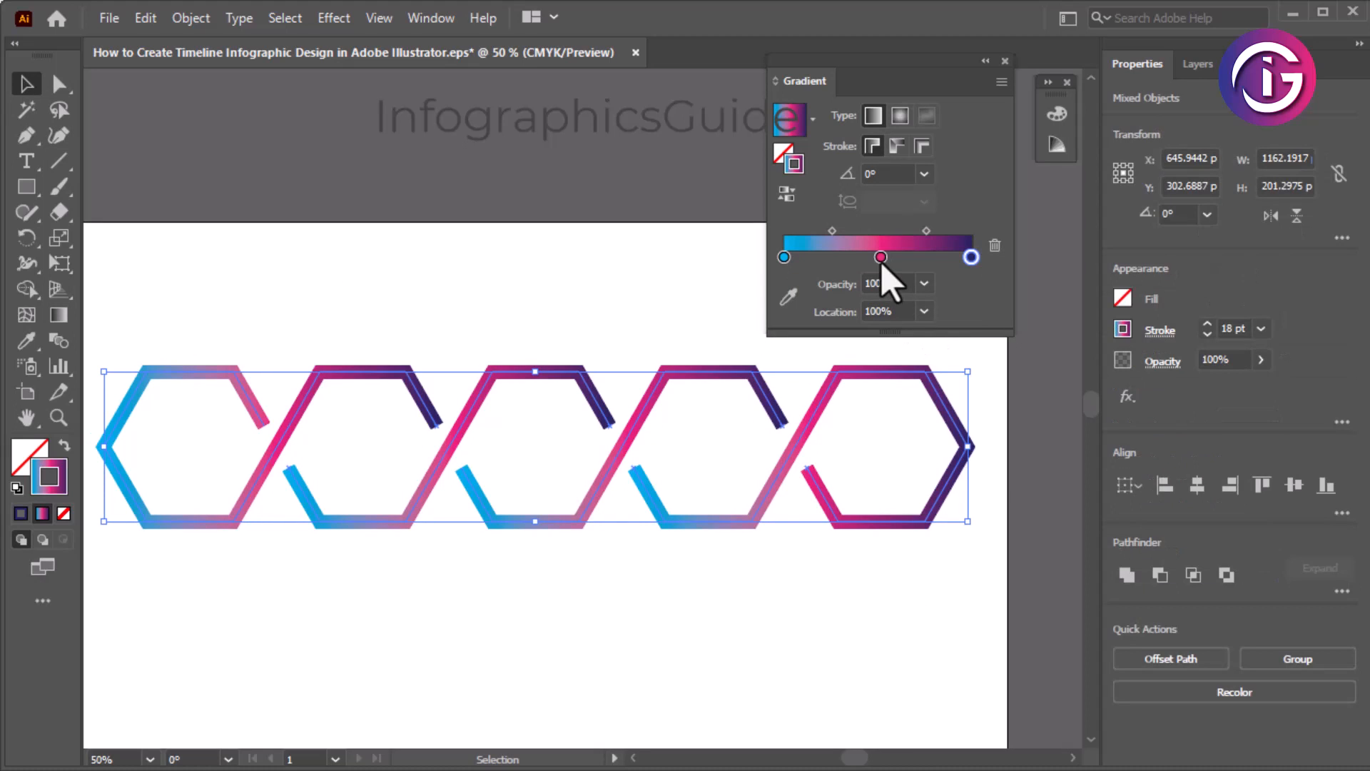
drag(881, 257, 920, 233)
mouse_move(835, 231)
mouse_down()
mouse_move(820, 233)
mouse_move(875, 267)
mouse_move(865, 275)
mouse_up()
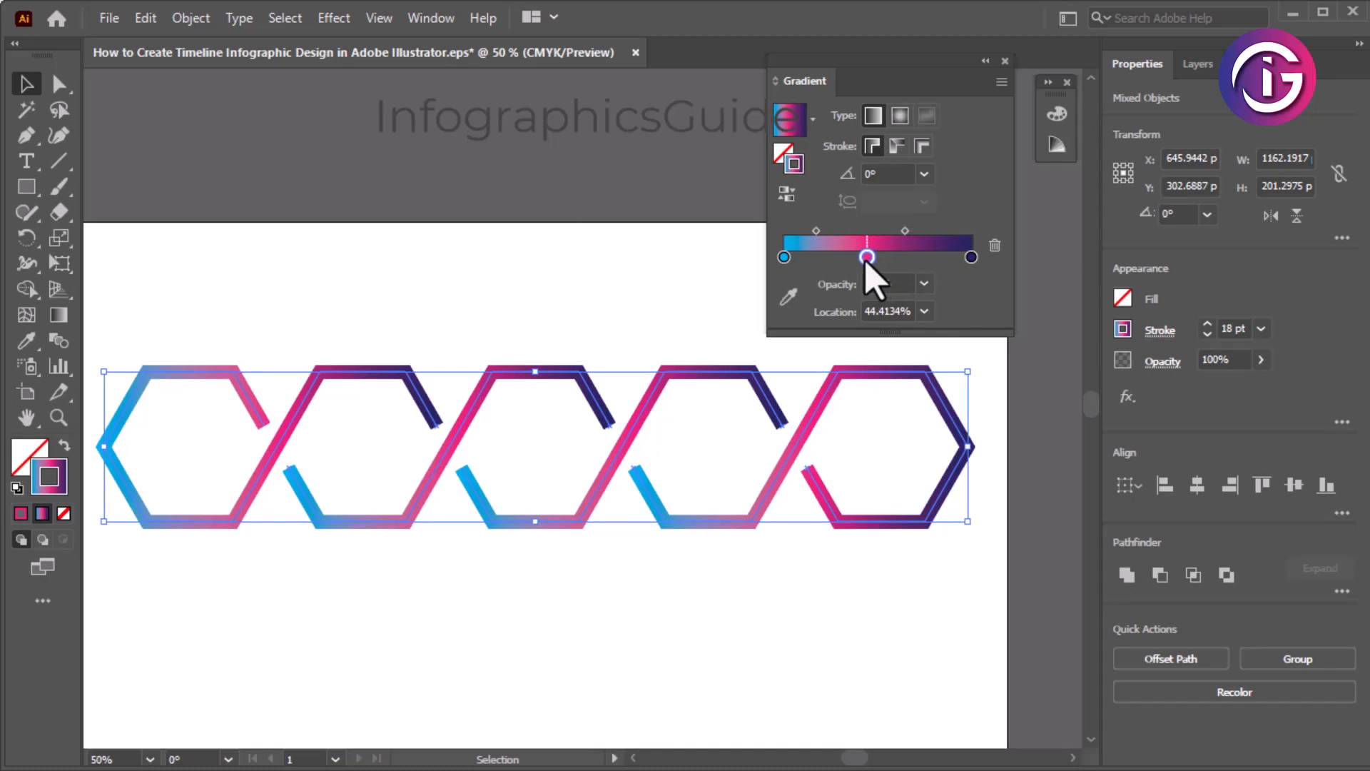
click(819, 232)
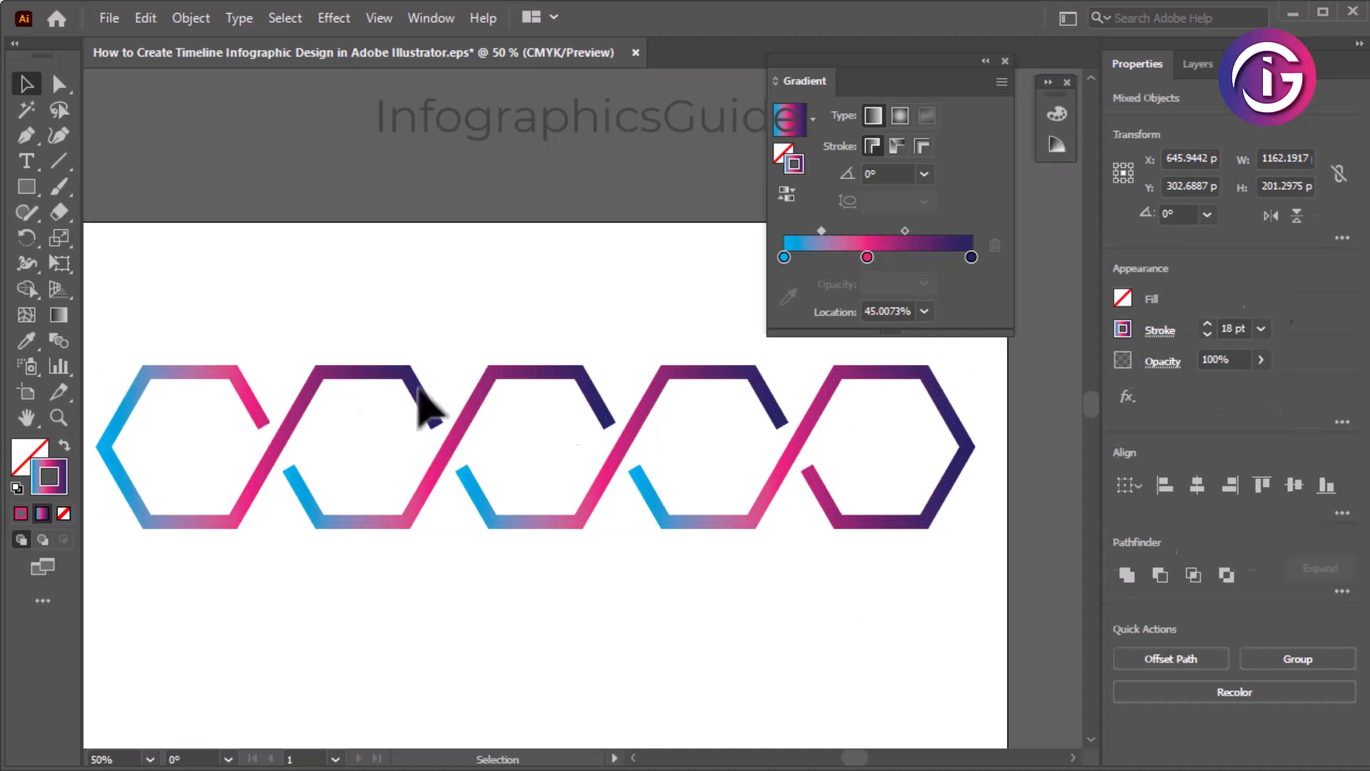
Select all the paths of the hexagon chain together with the Selection tool.
drag(158, 294, 813, 613)
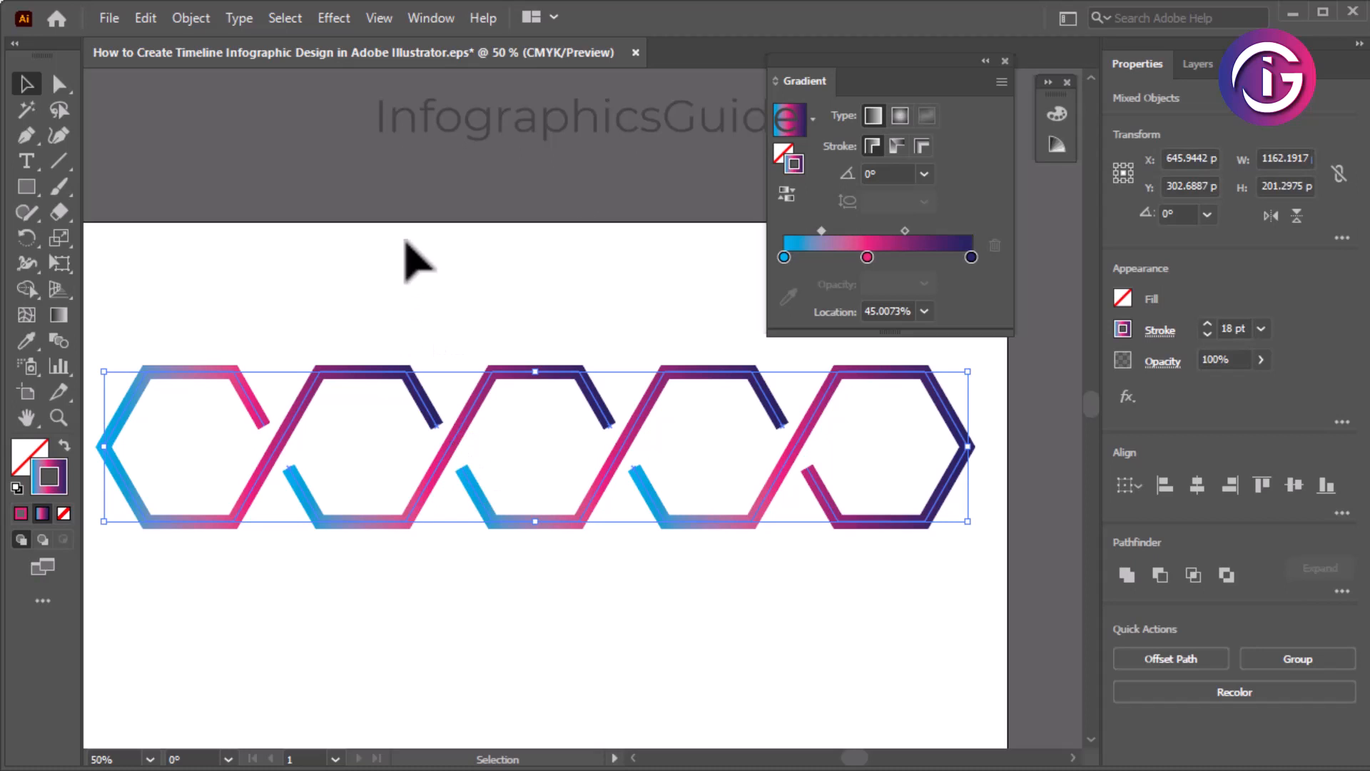
drag(202, 327, 317, 418)
drag(192, 302, 906, 560)
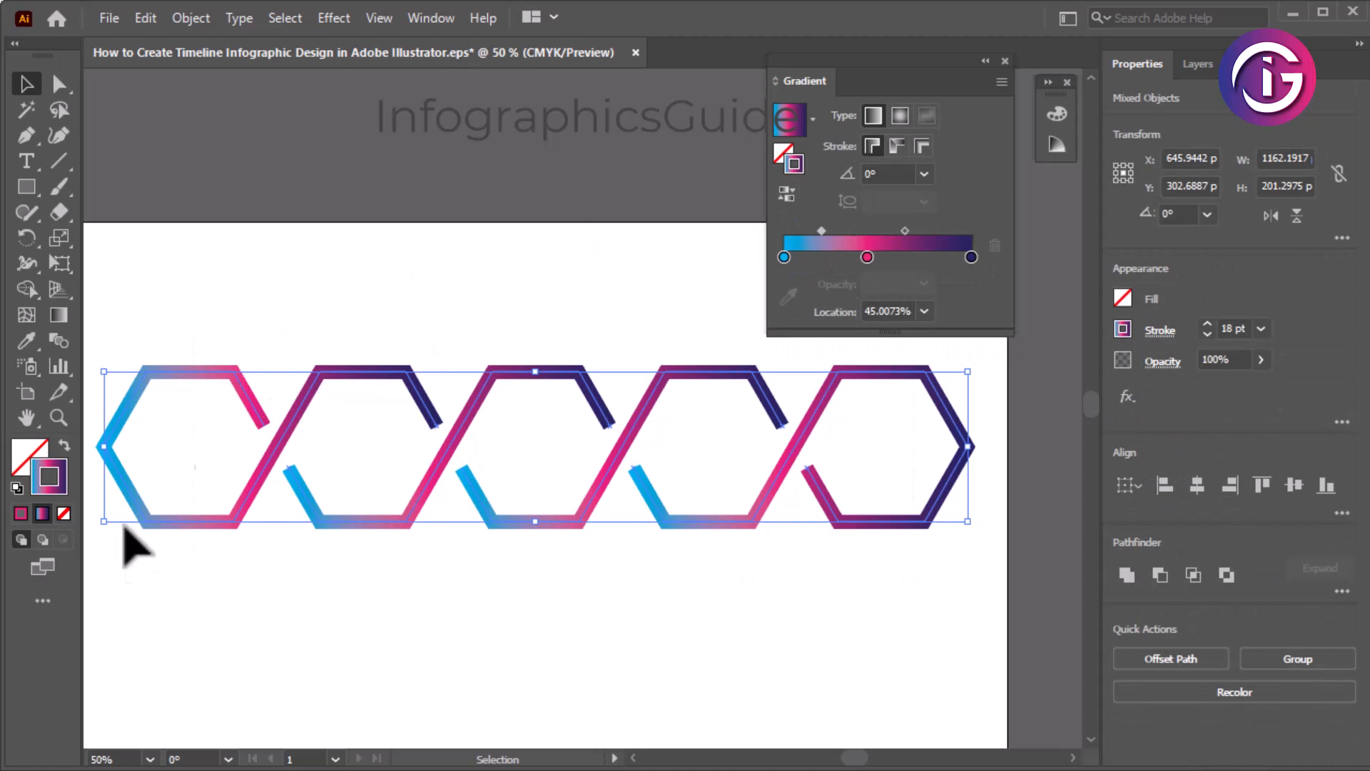
Undo the recent stroke and gradient recolouring until the hexagon chain has the blue-to-black gradient, and deselect it.
click(63, 513)
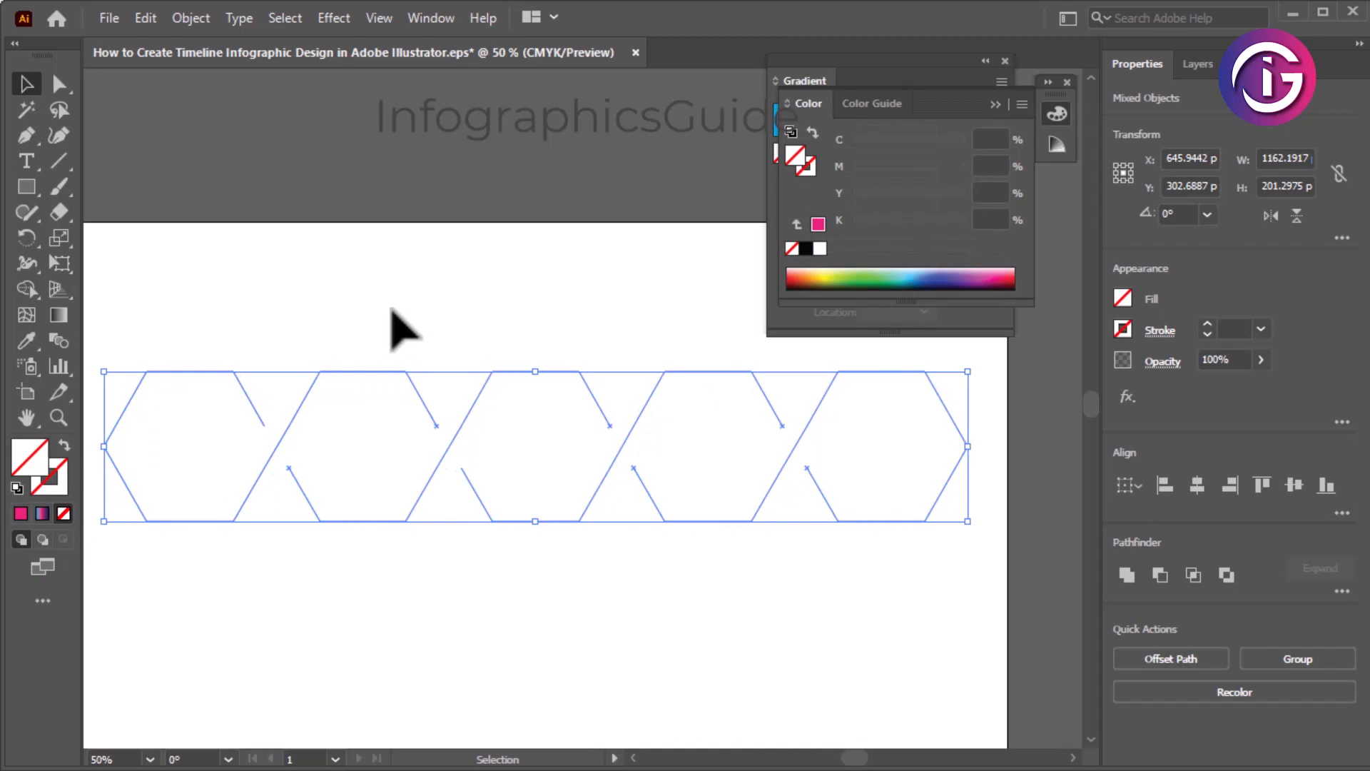
key(a)
key(ctrl+z)
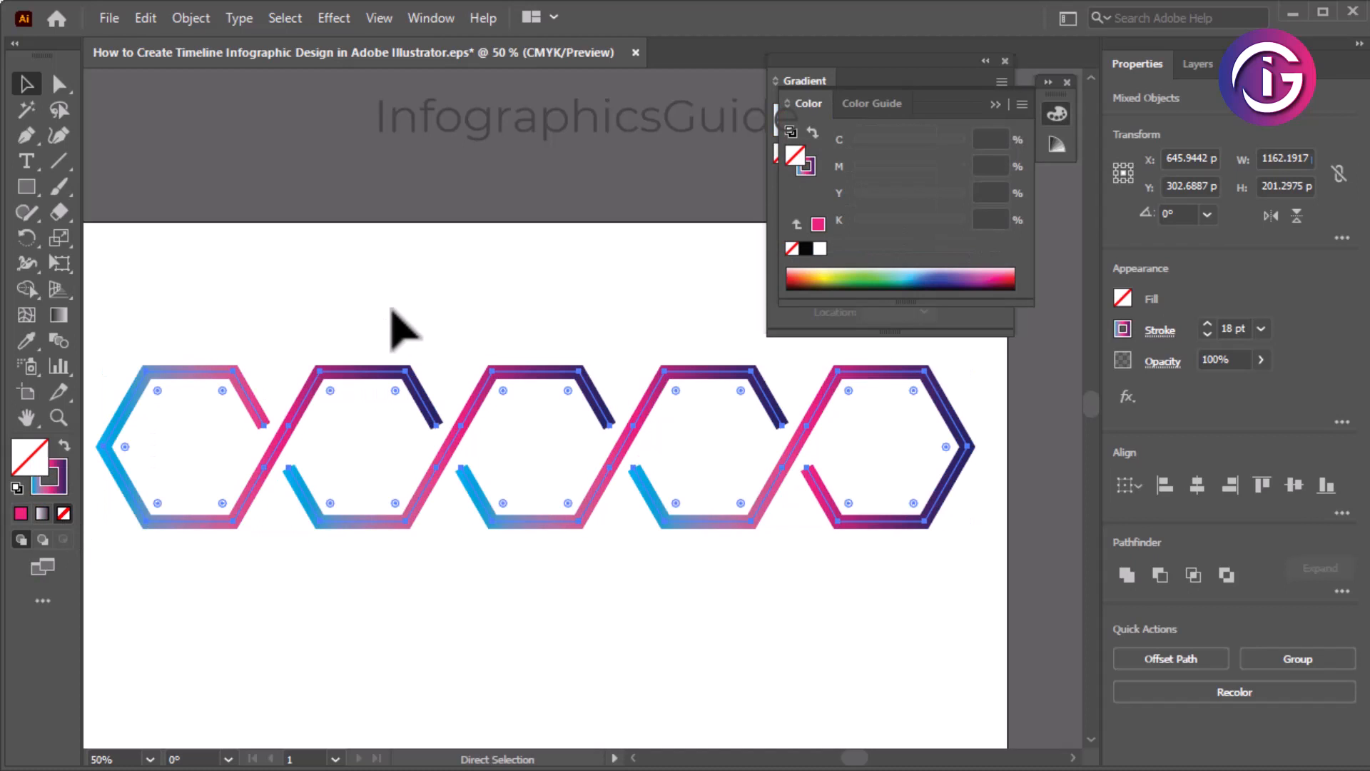
key(ctrl+z)
key(ctrl+z)
key(ctrl+z)
key(ctrl+z)
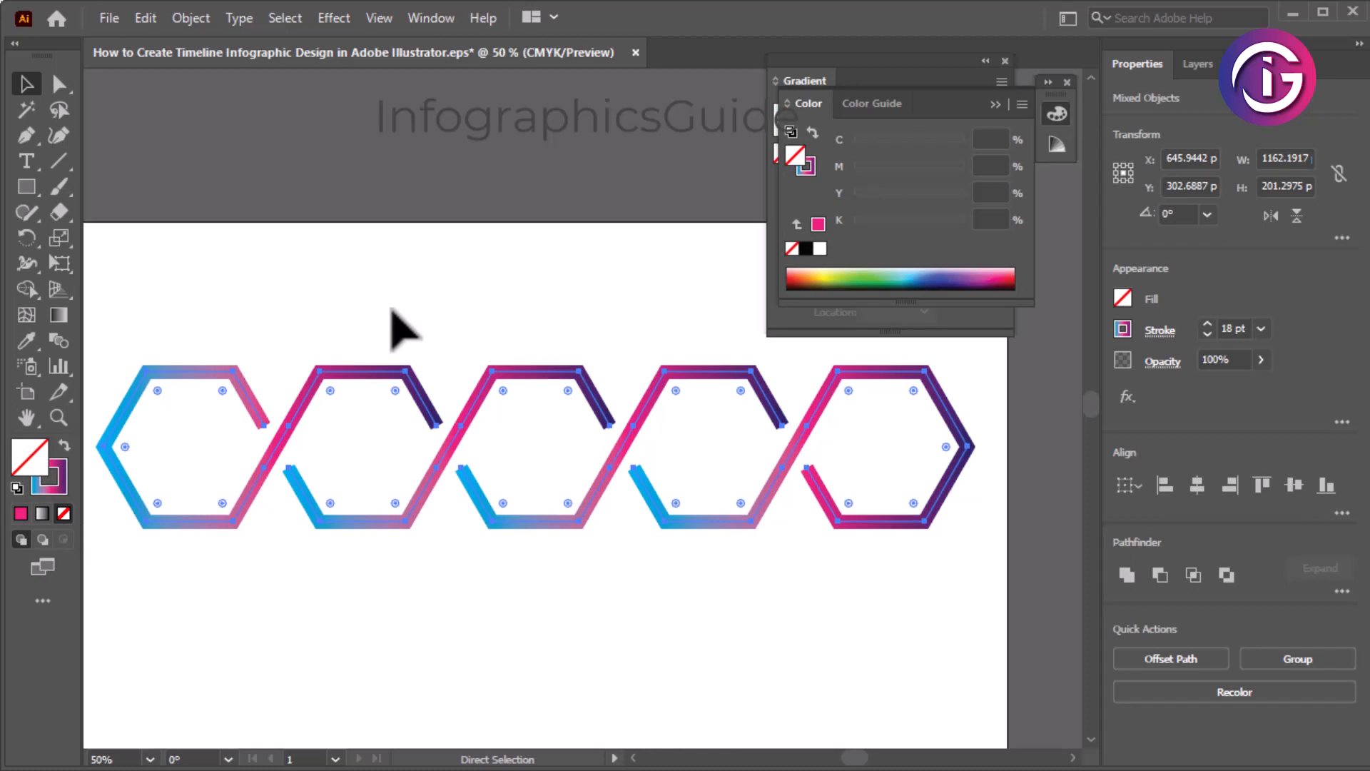
click(391, 308)
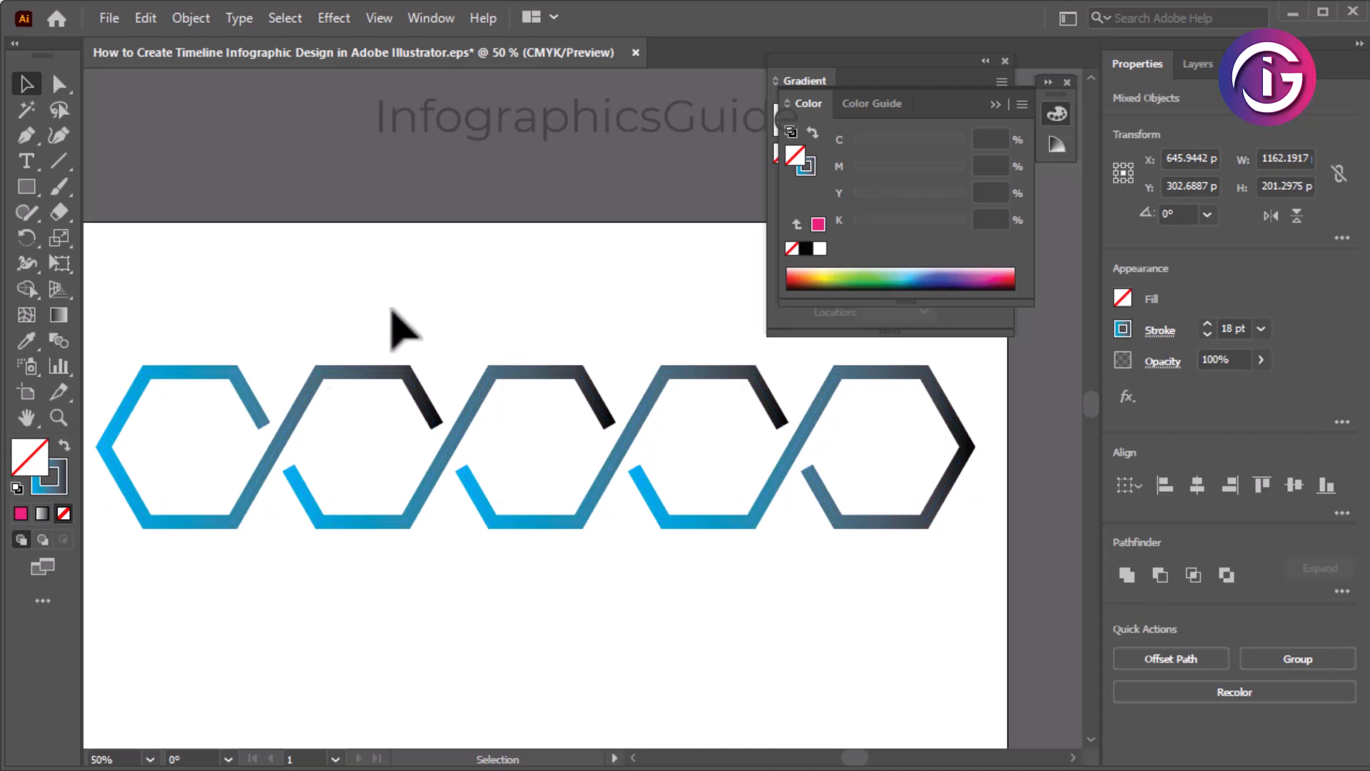
Set the end stop of the first path's stroke gradient to the dark blue swatch, leaving its start stop blue.
click(414, 383)
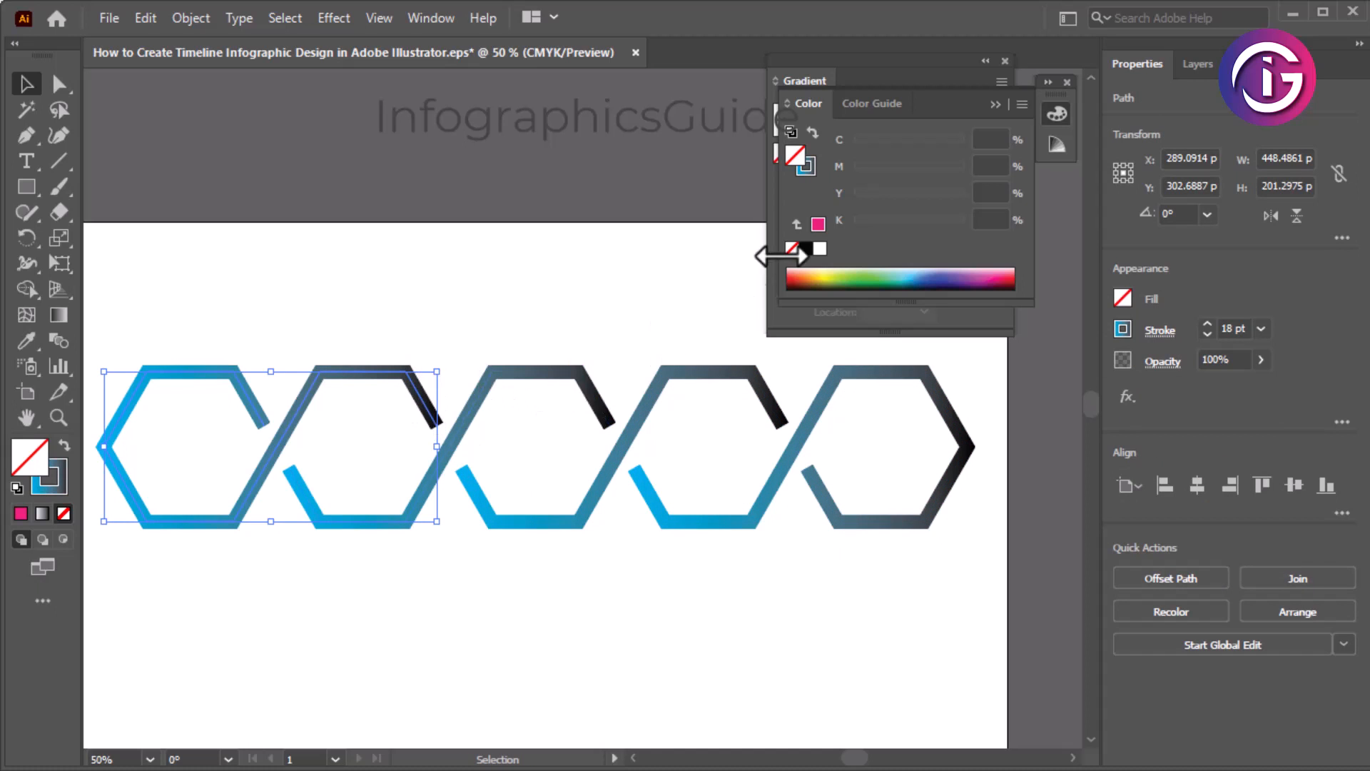
click(807, 168)
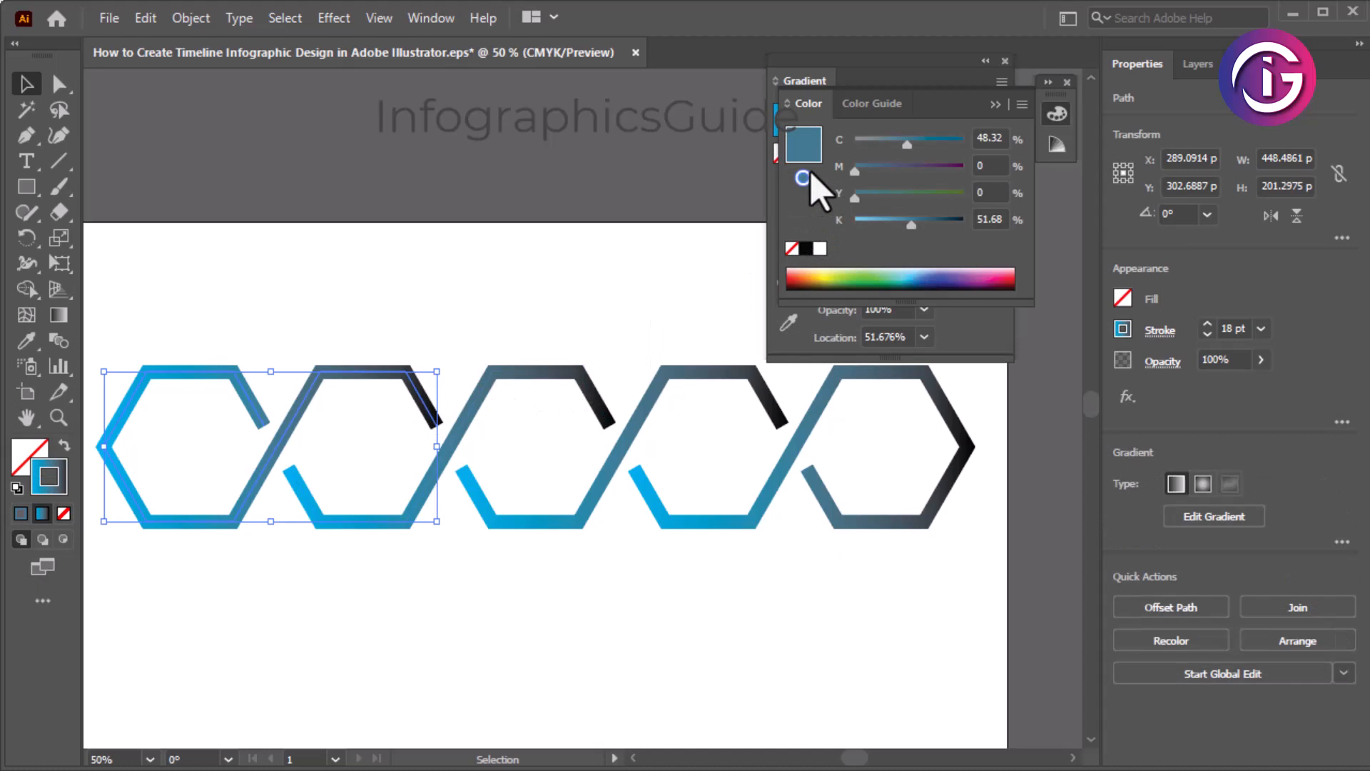
click(1057, 115)
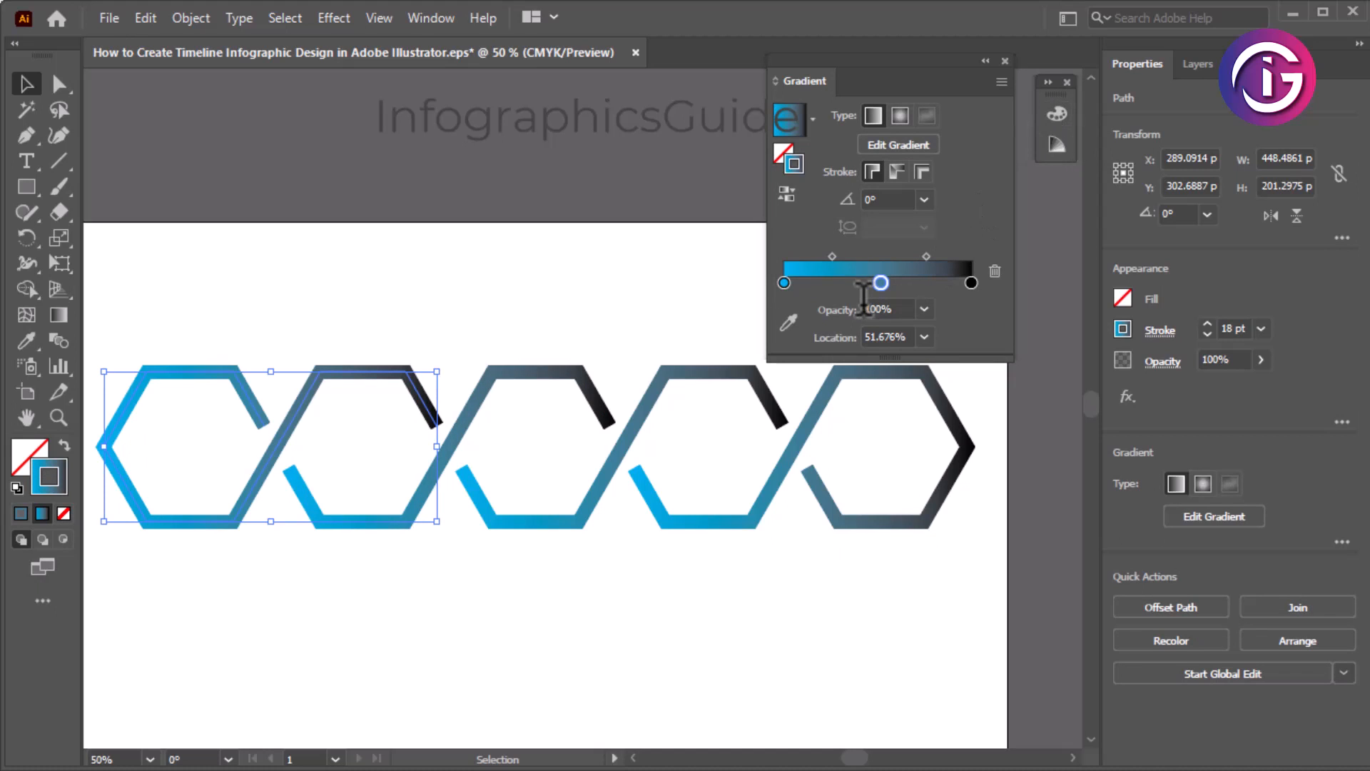
click(971, 282)
double_click(971, 282)
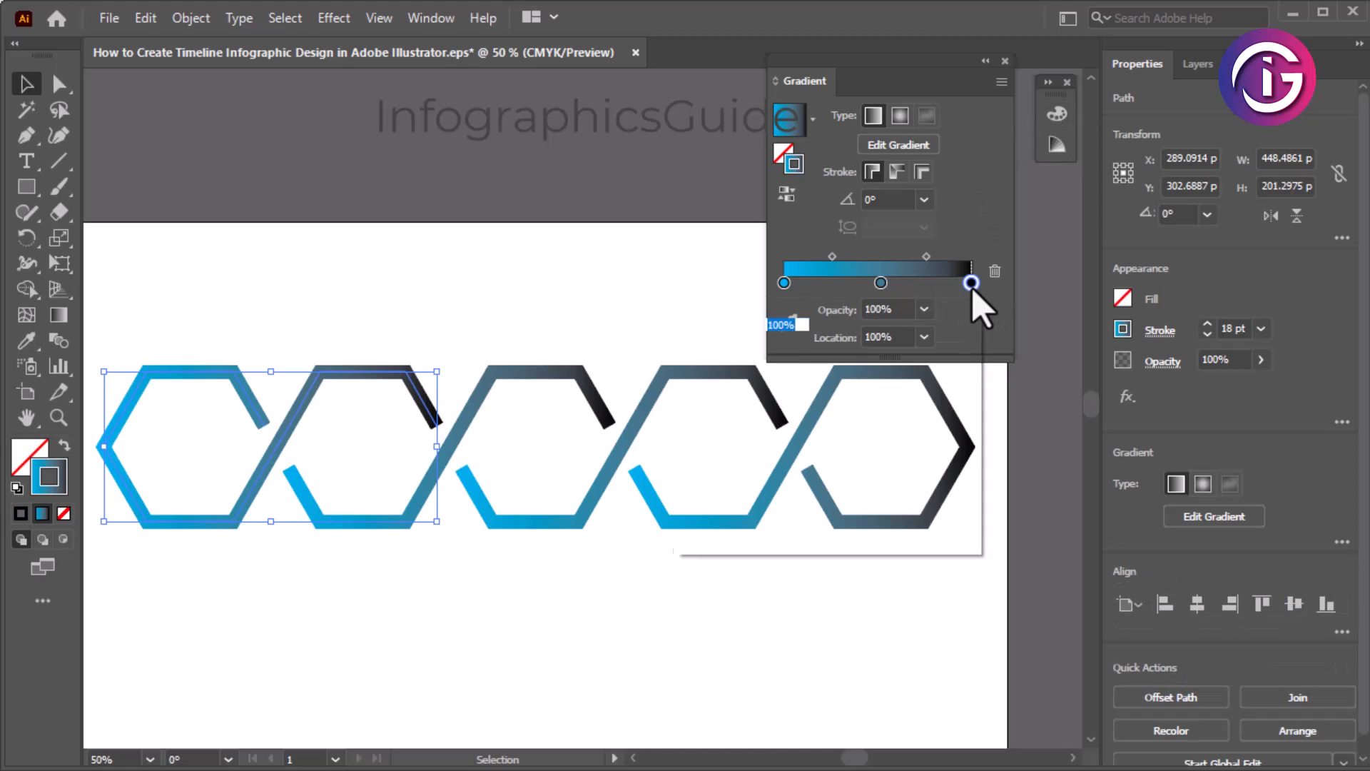
click(844, 366)
click(983, 223)
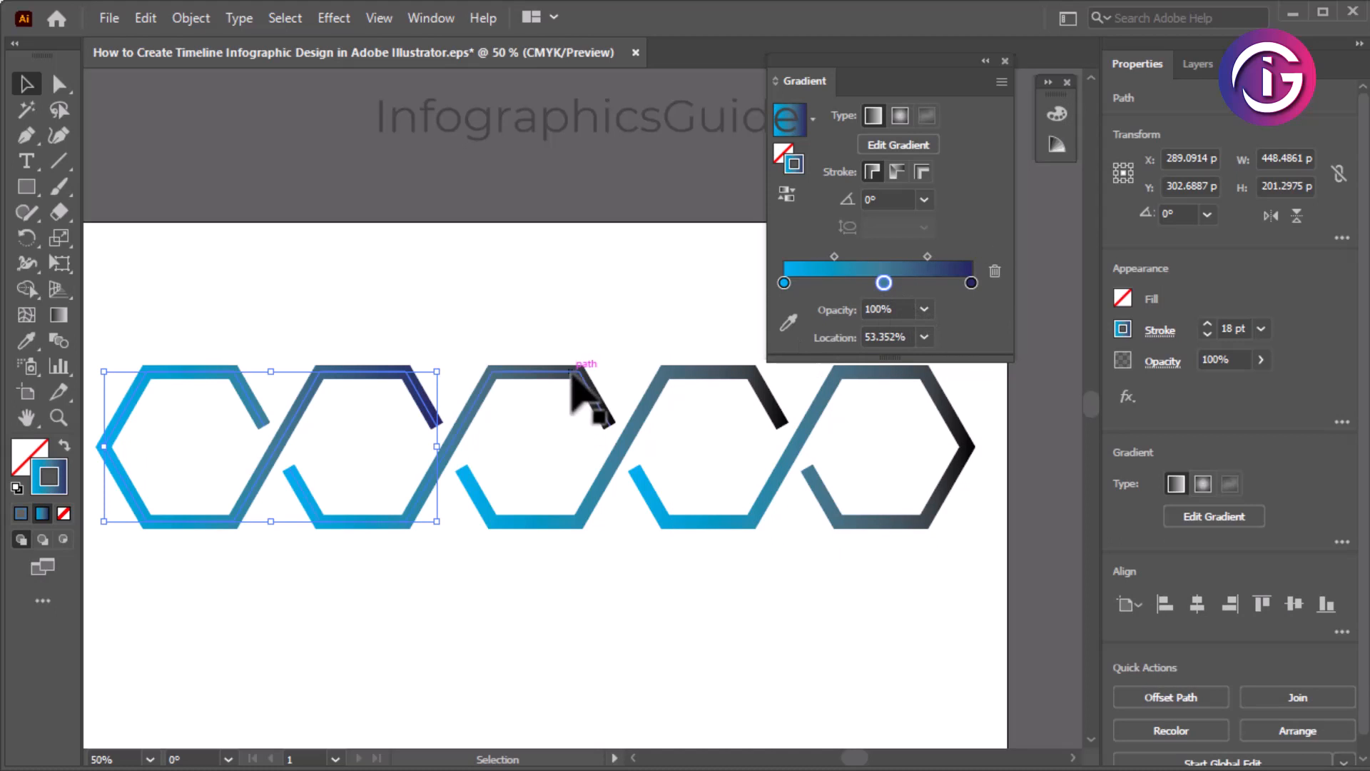
On the grouped middle paths, set the stroke gradient's start stop to green and its middle stop to dark green C=90 M=30 Y=95 K=30.
click(596, 404)
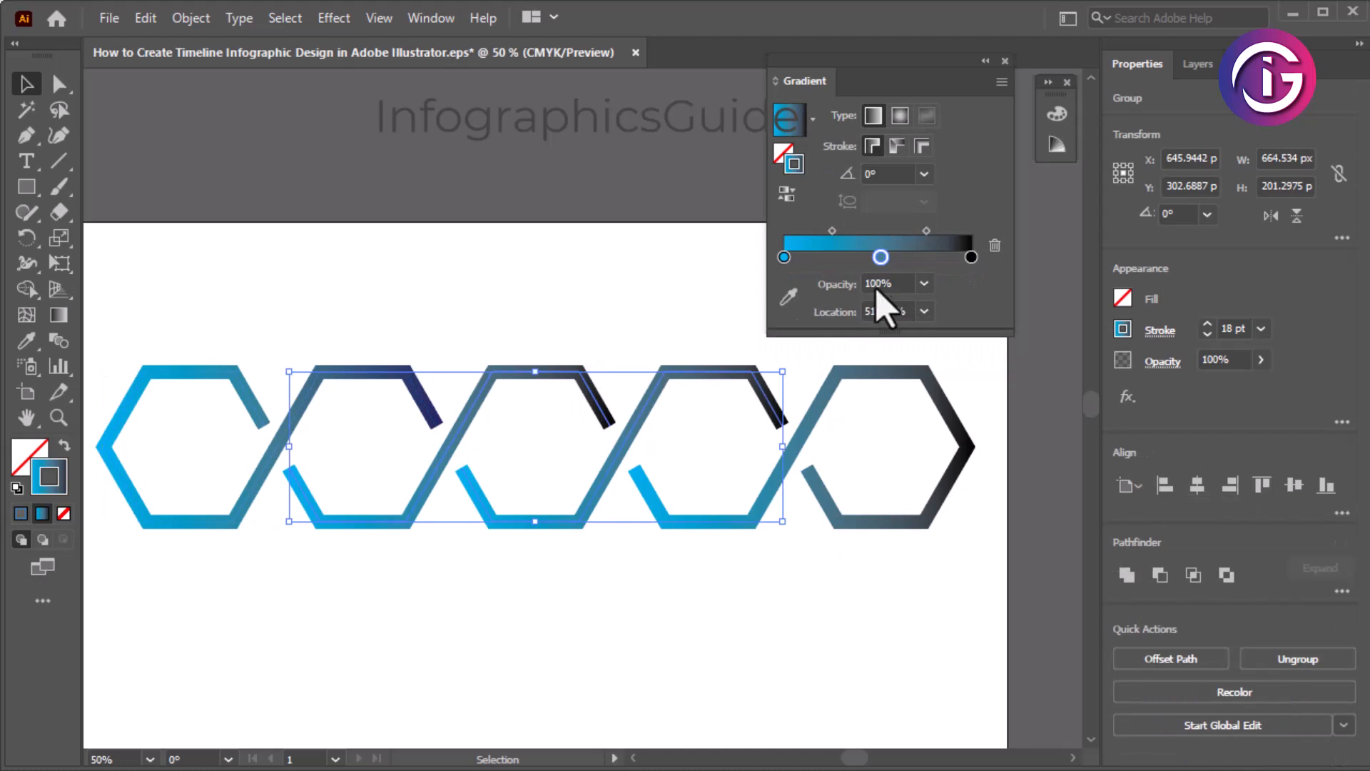
double_click(784, 259)
click(786, 323)
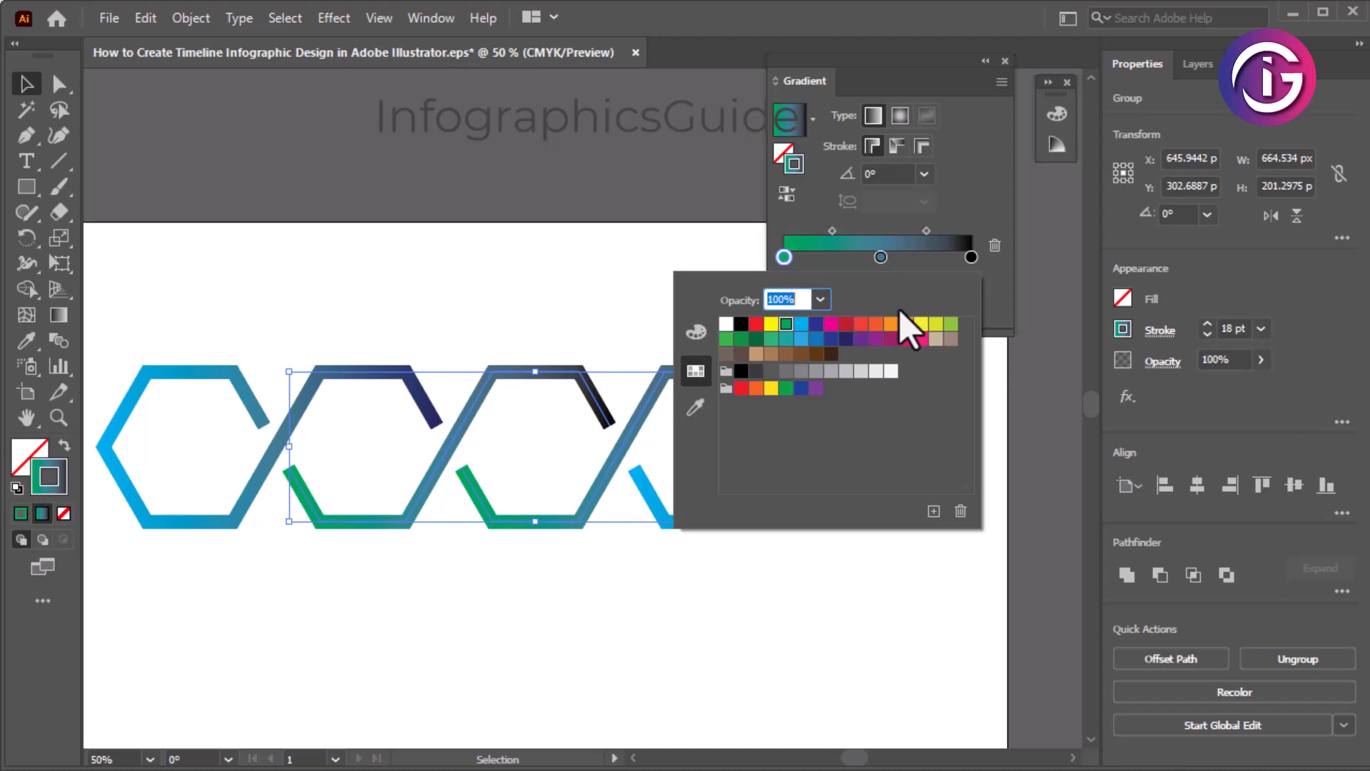
click(889, 264)
click(880, 257)
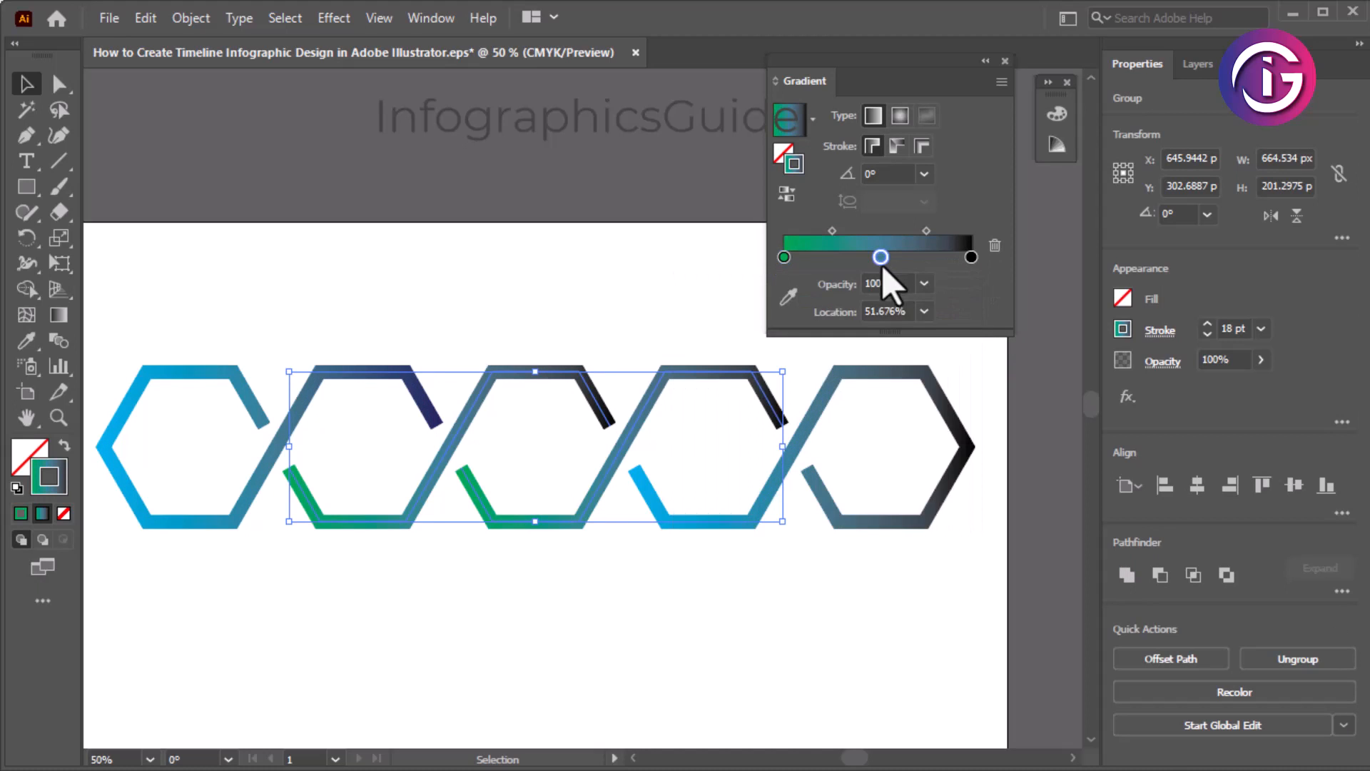
double_click(881, 257)
click(756, 339)
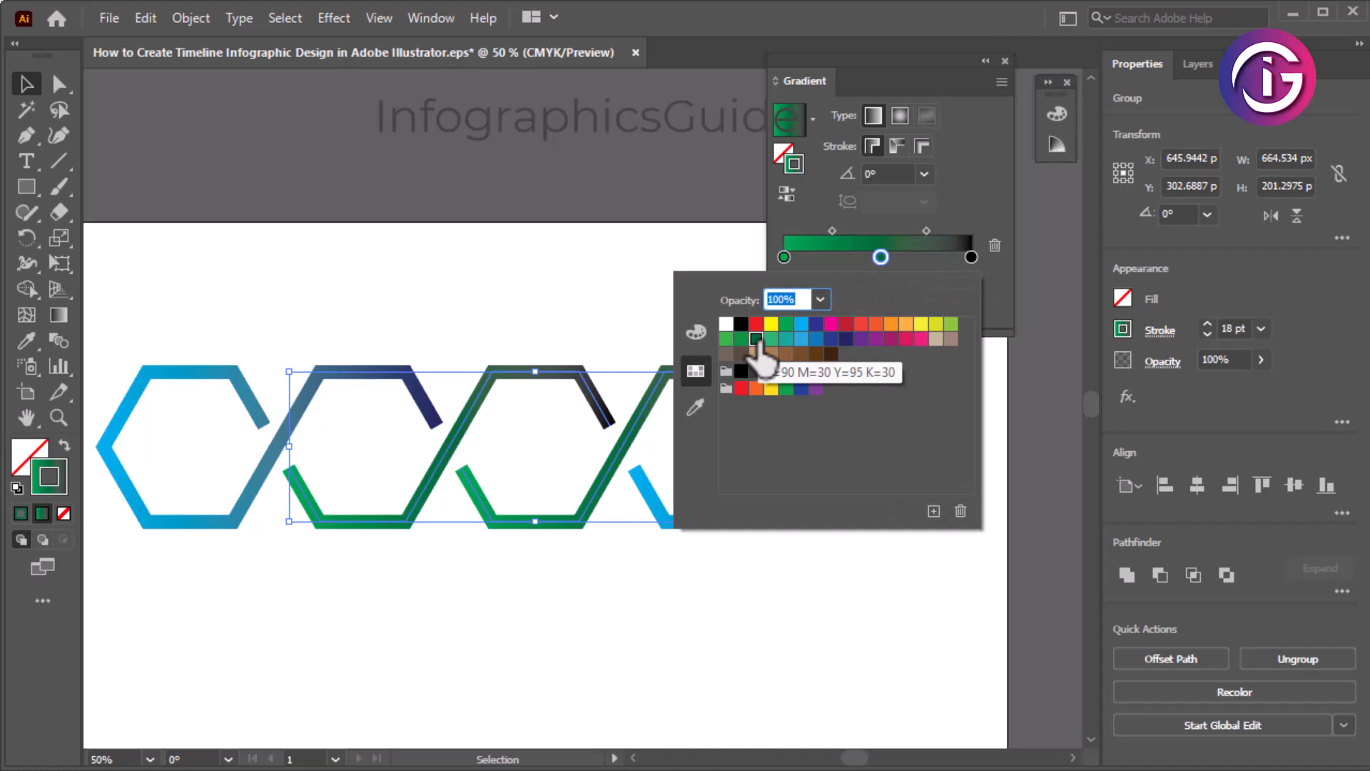
click(1006, 225)
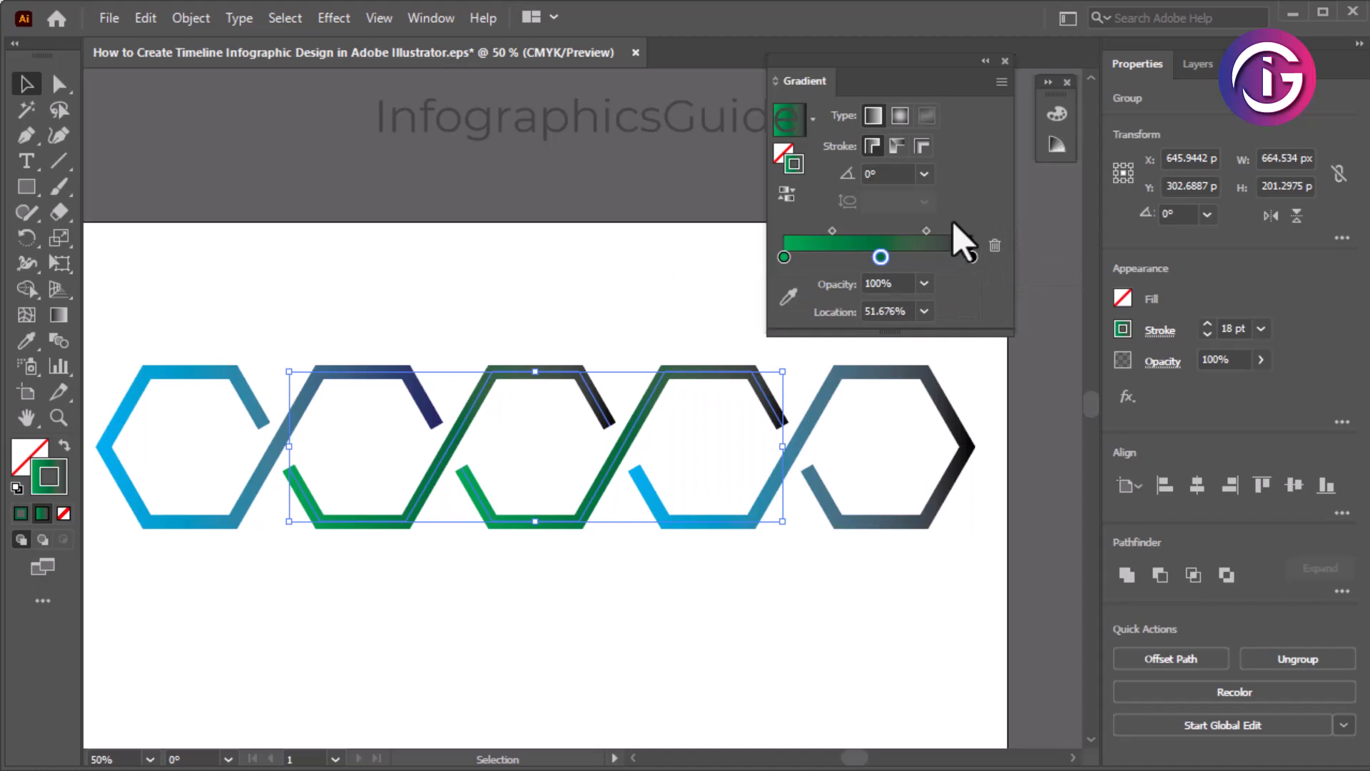
Set the green gradient's end stop to the same dark green swatch and darken it further by raising its black (K) value.
double_click(970, 257)
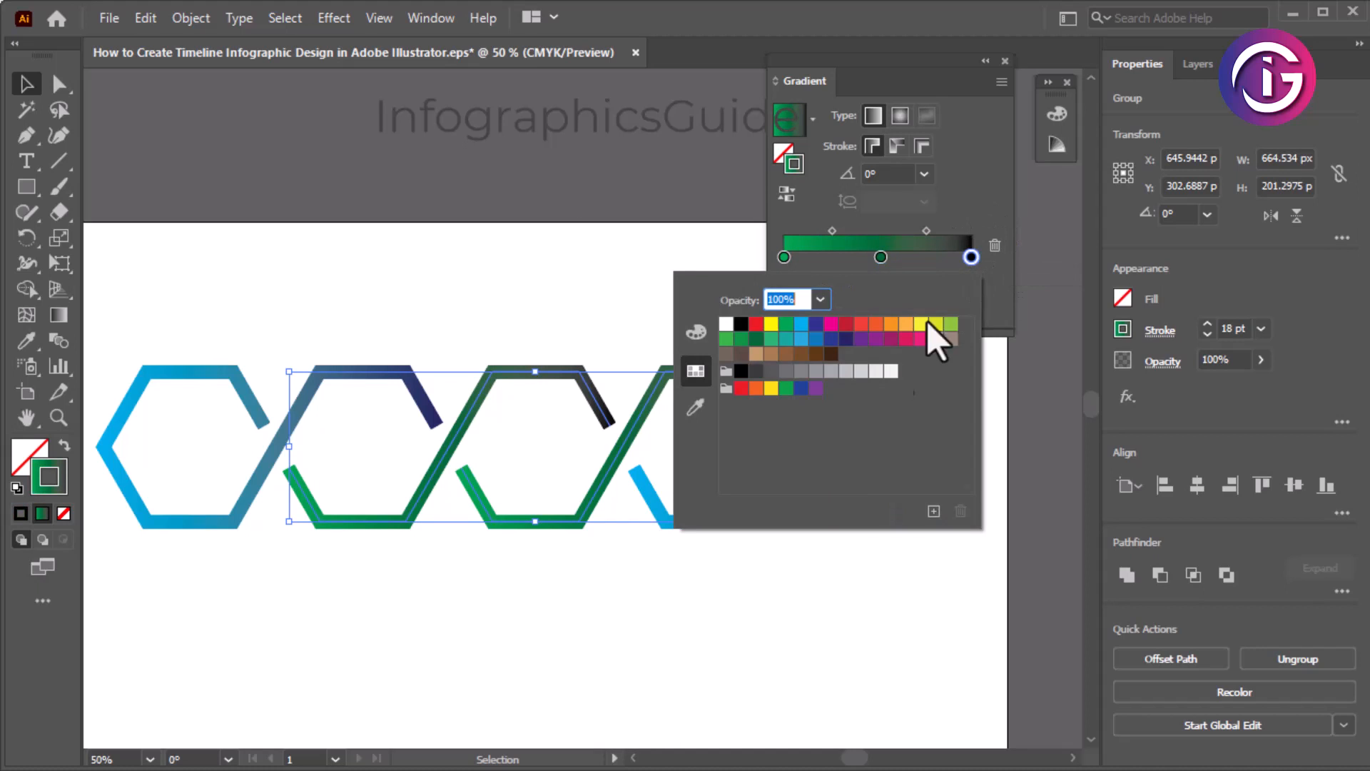
click(756, 340)
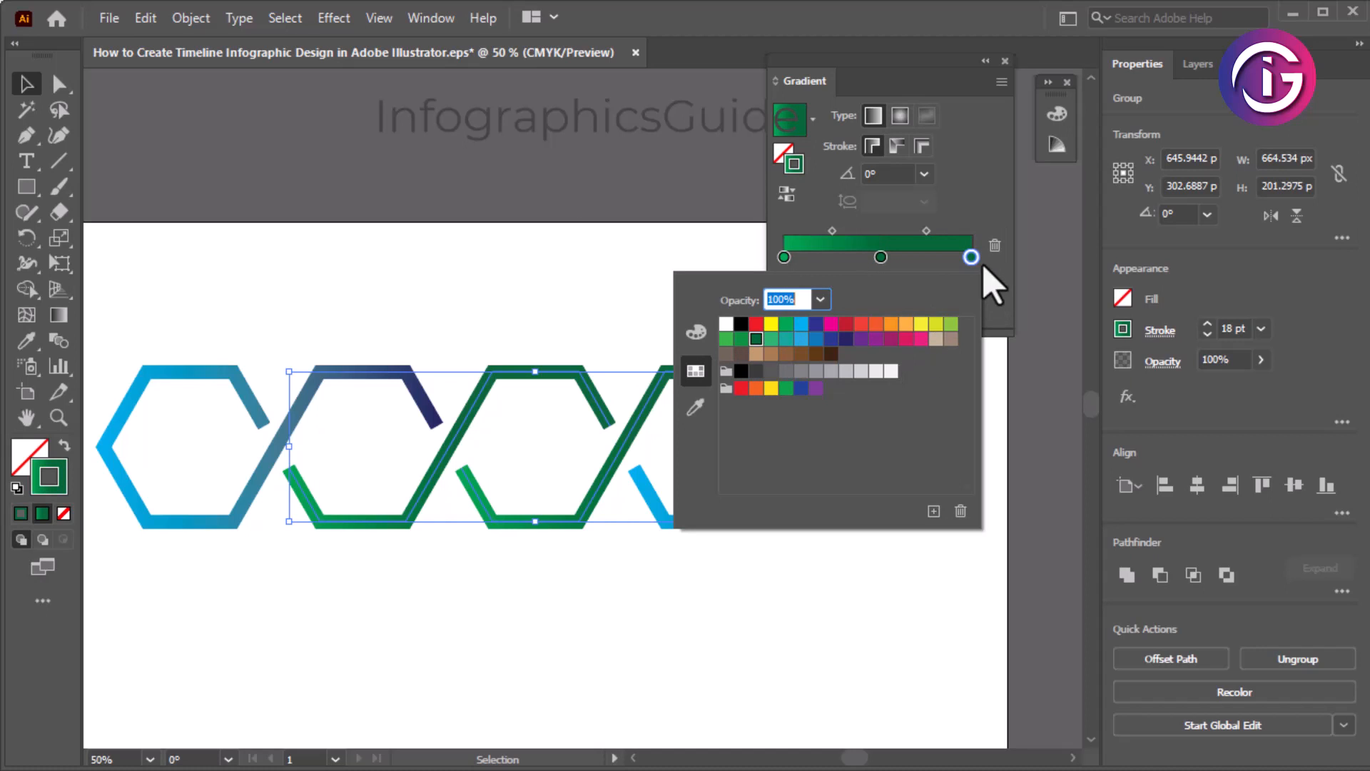
click(696, 332)
drag(826, 420, 856, 421)
click(987, 199)
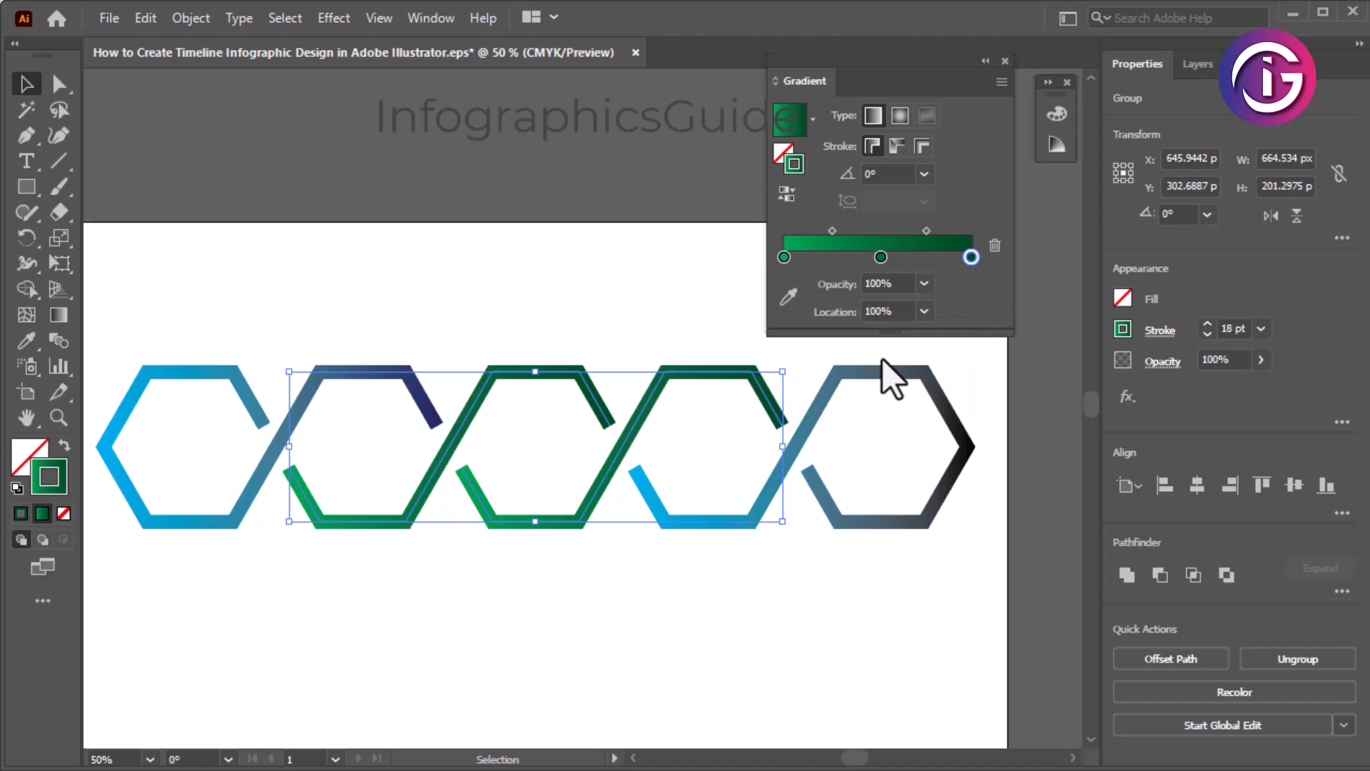
Deselect the middle group and isolate its path spanning the third and fourth hexagons for separate editing.
click(677, 621)
click(709, 523)
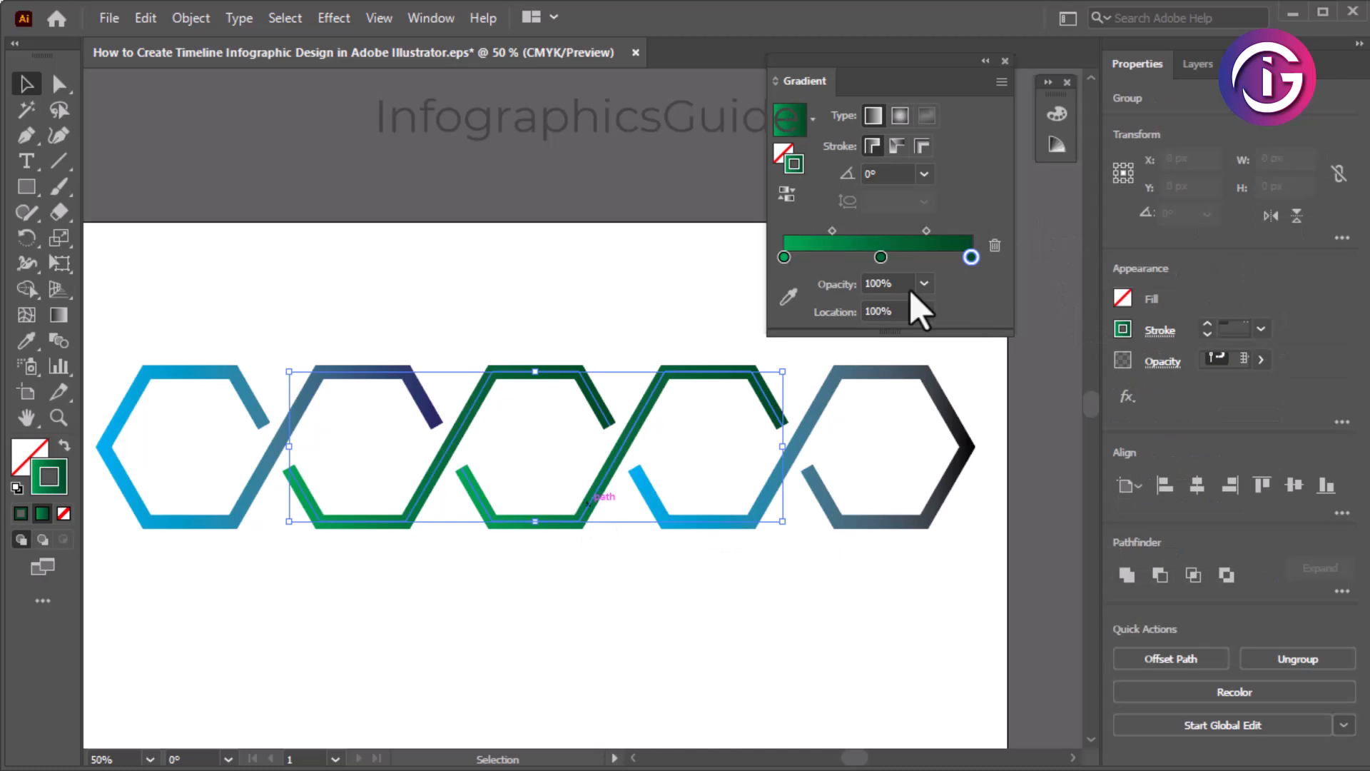
right_click(606, 457)
click(703, 246)
click(612, 526)
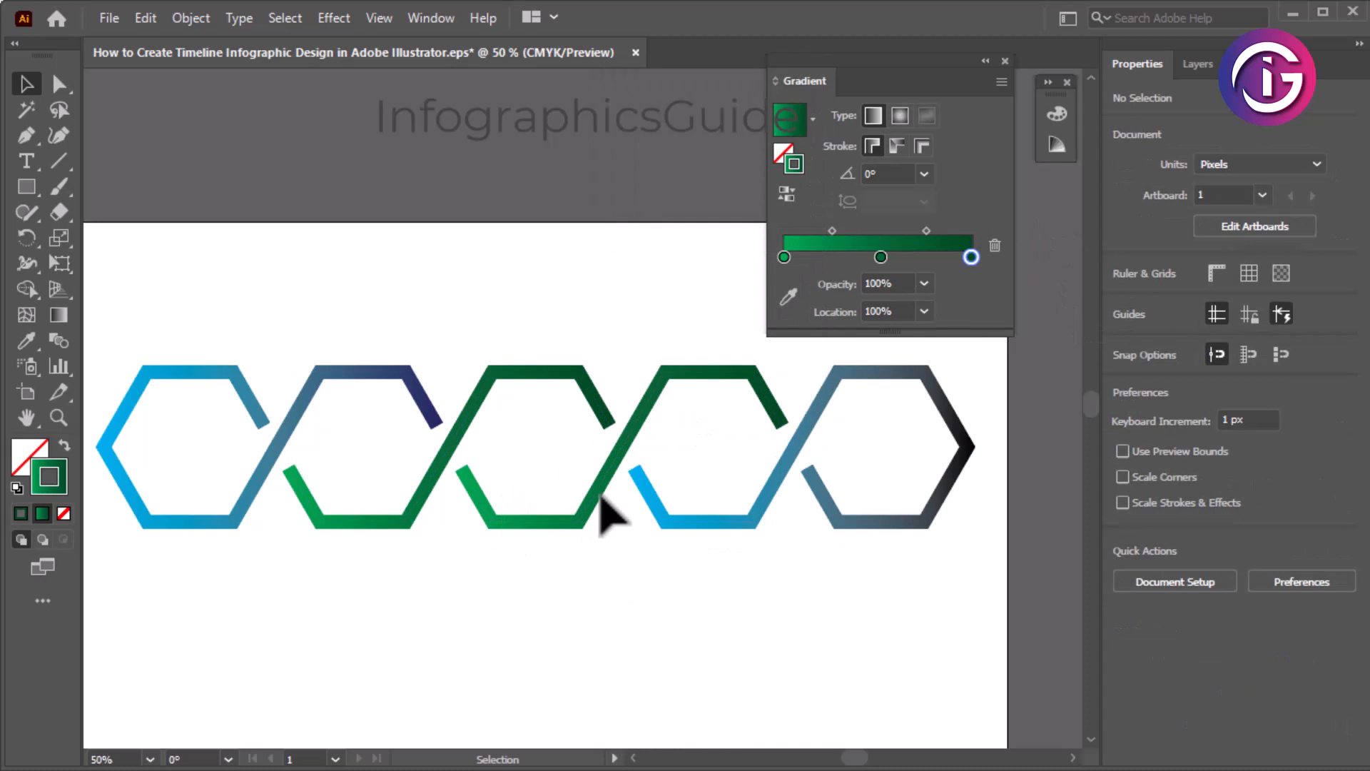
double_click(599, 498)
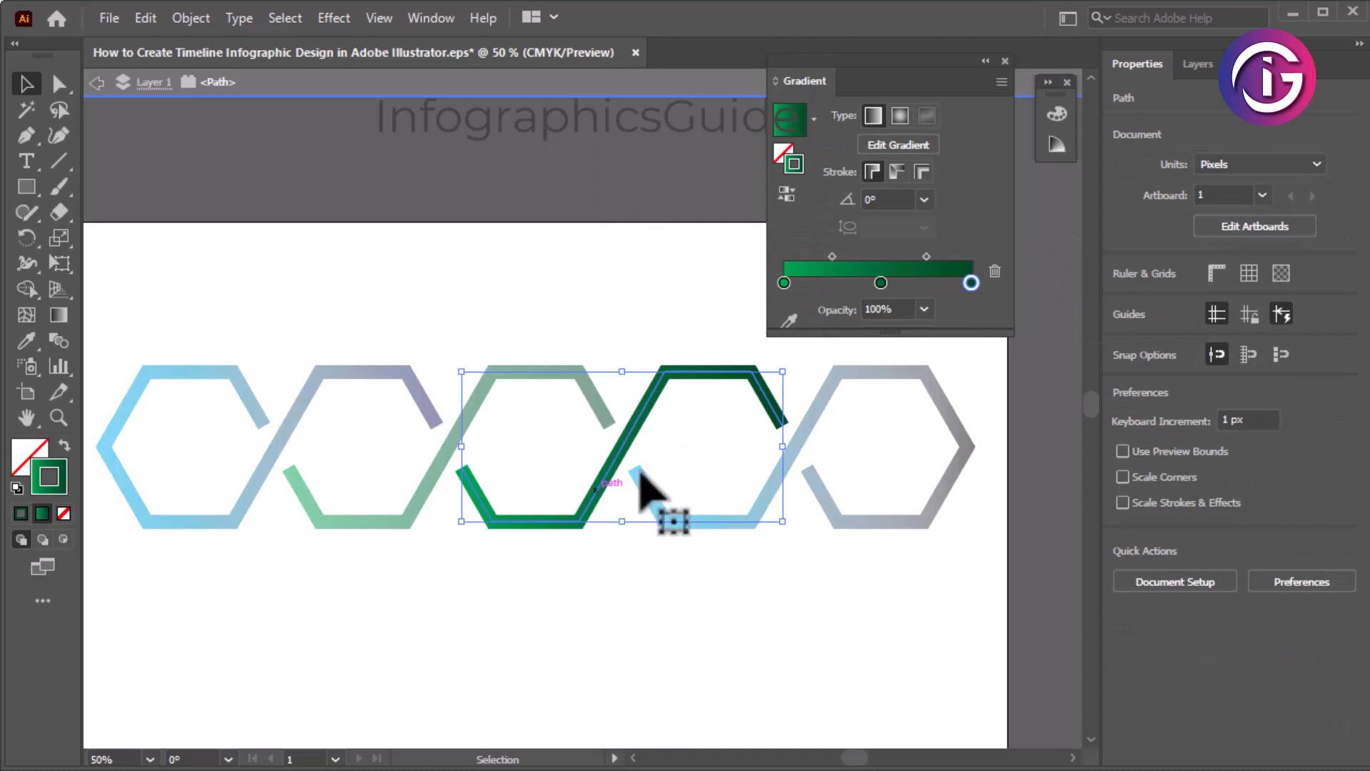
Set the isolated path's stroke gradient to light orange C=0 M=35 Y=85 K=0 at the start stop and red at the middle stop.
double_click(784, 284)
click(696, 396)
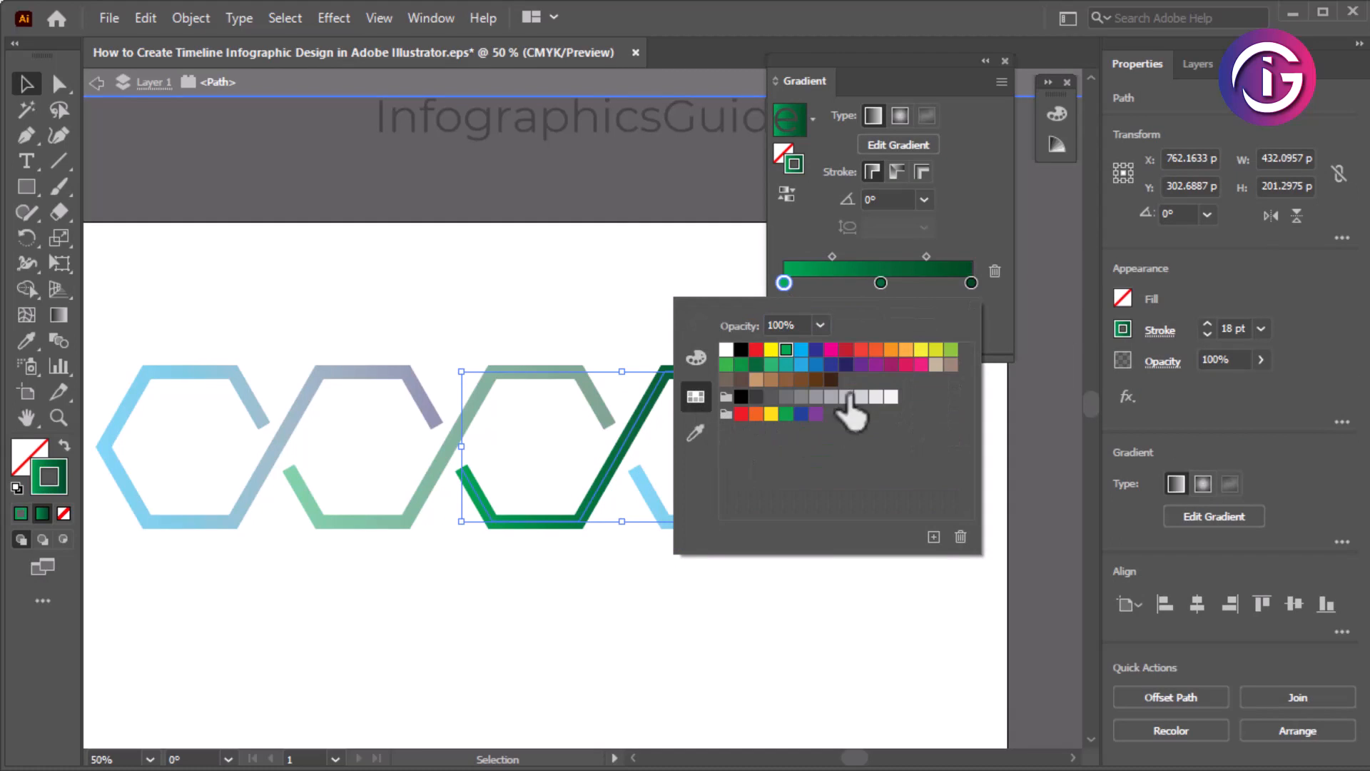
click(906, 352)
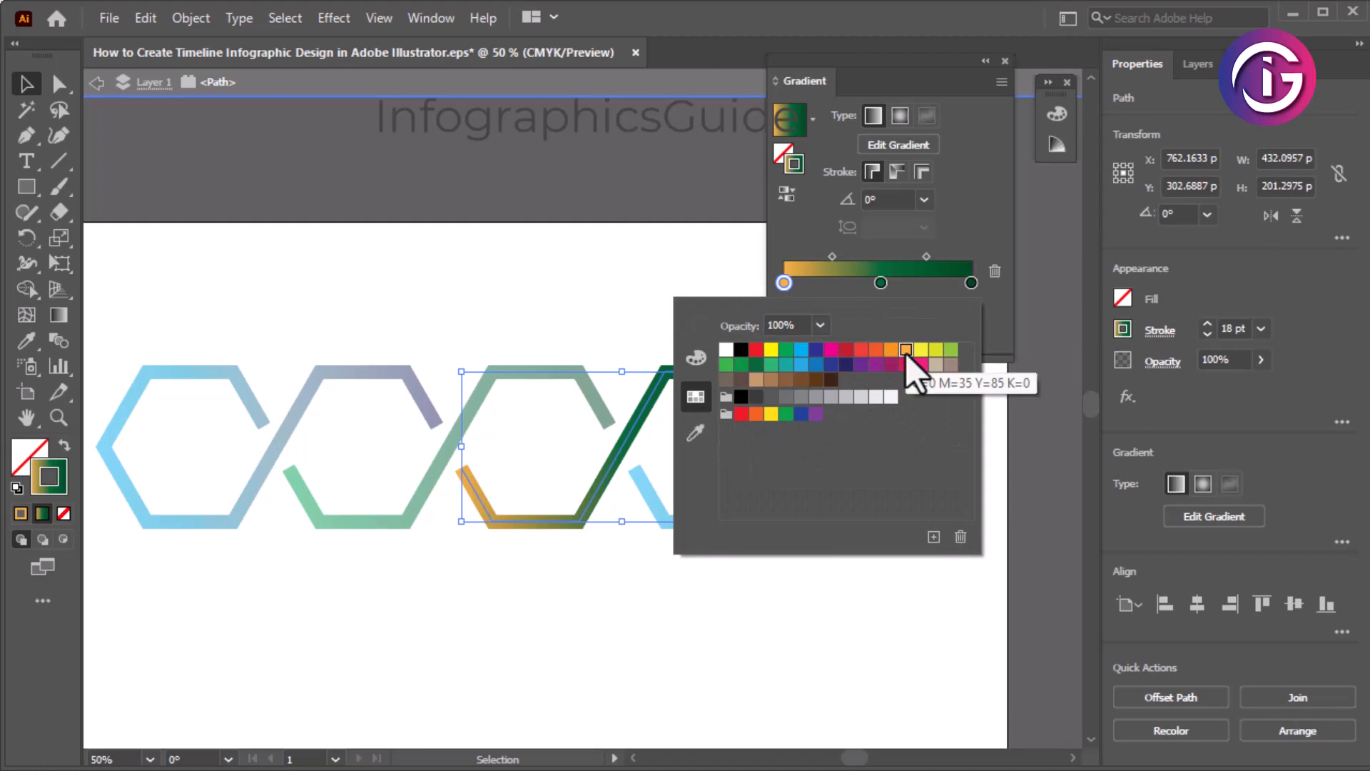
click(882, 282)
double_click(882, 283)
click(862, 350)
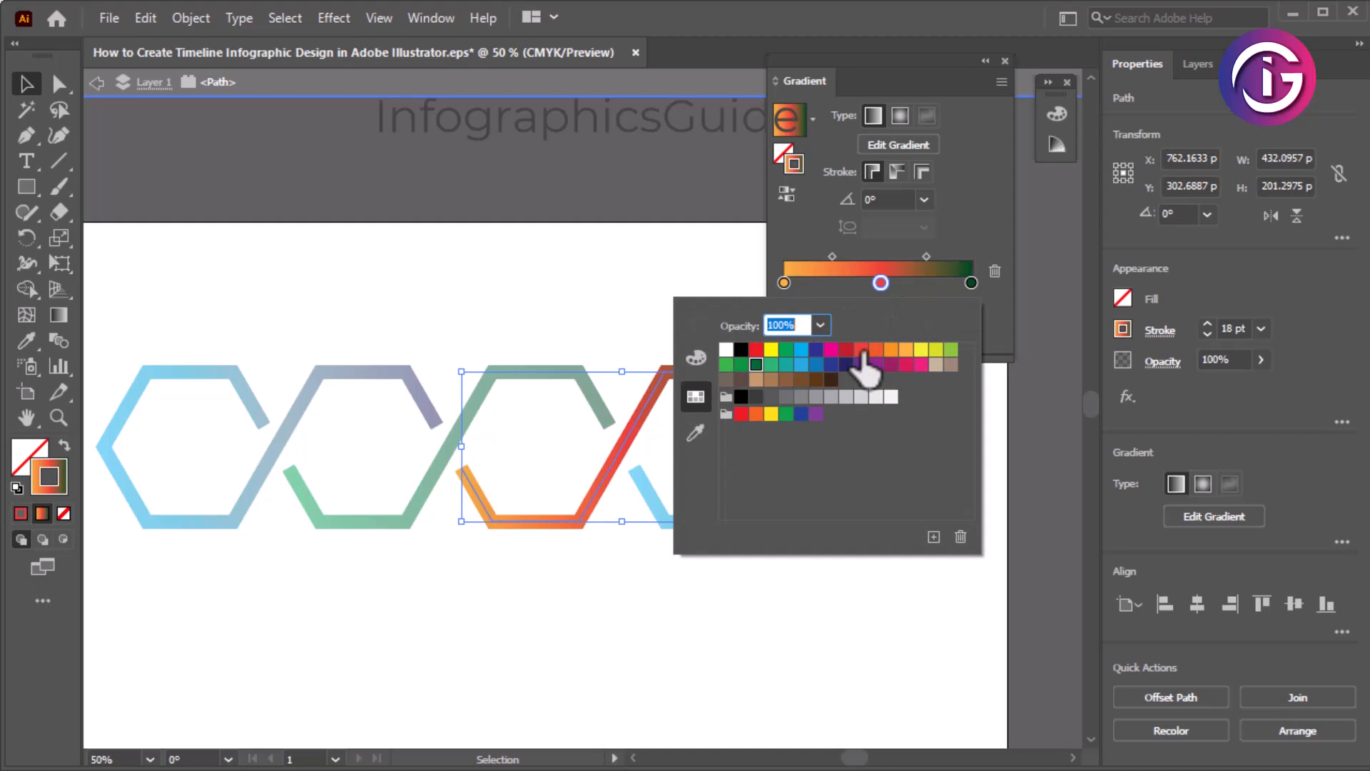
Set the gradient's end stop to orange-red C=0 M=80 Y=95, darken it by raising K, and exit isolation mode.
click(971, 283)
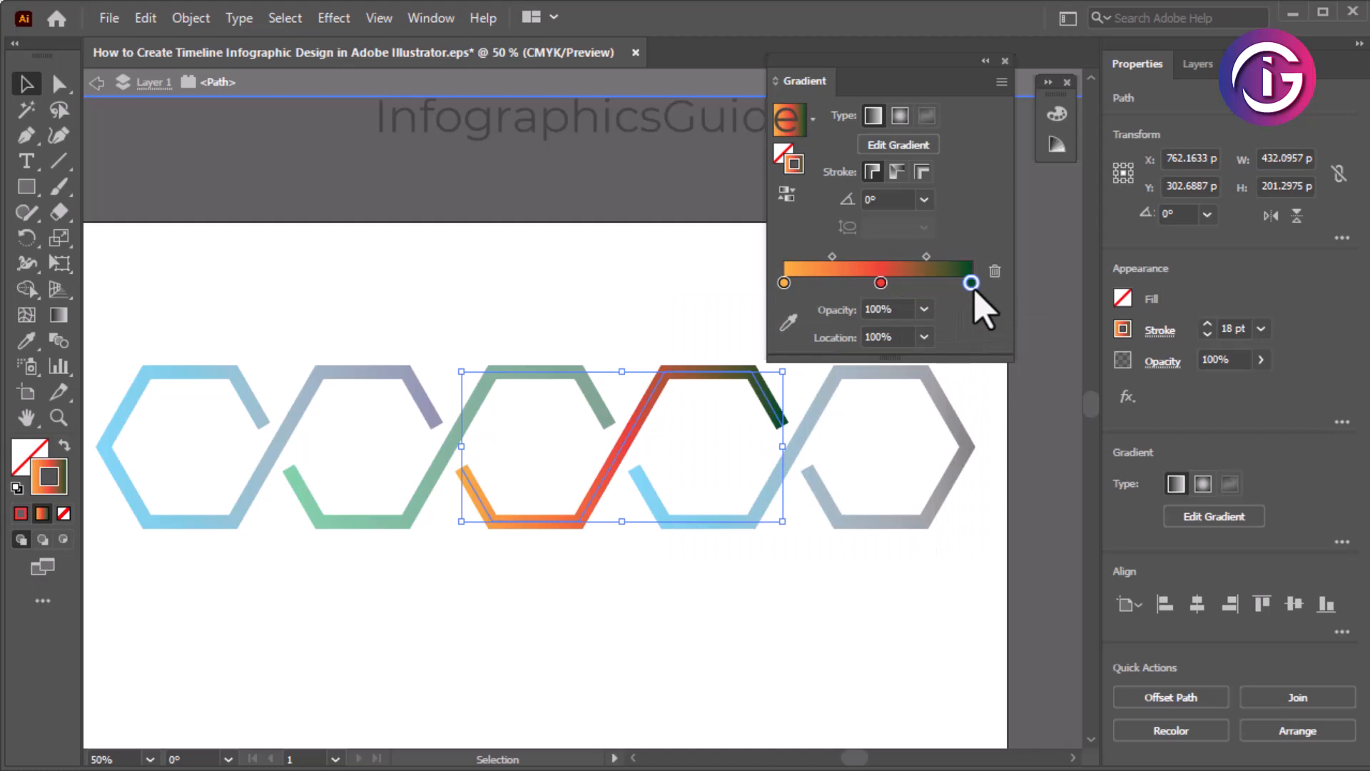
double_click(971, 284)
click(875, 350)
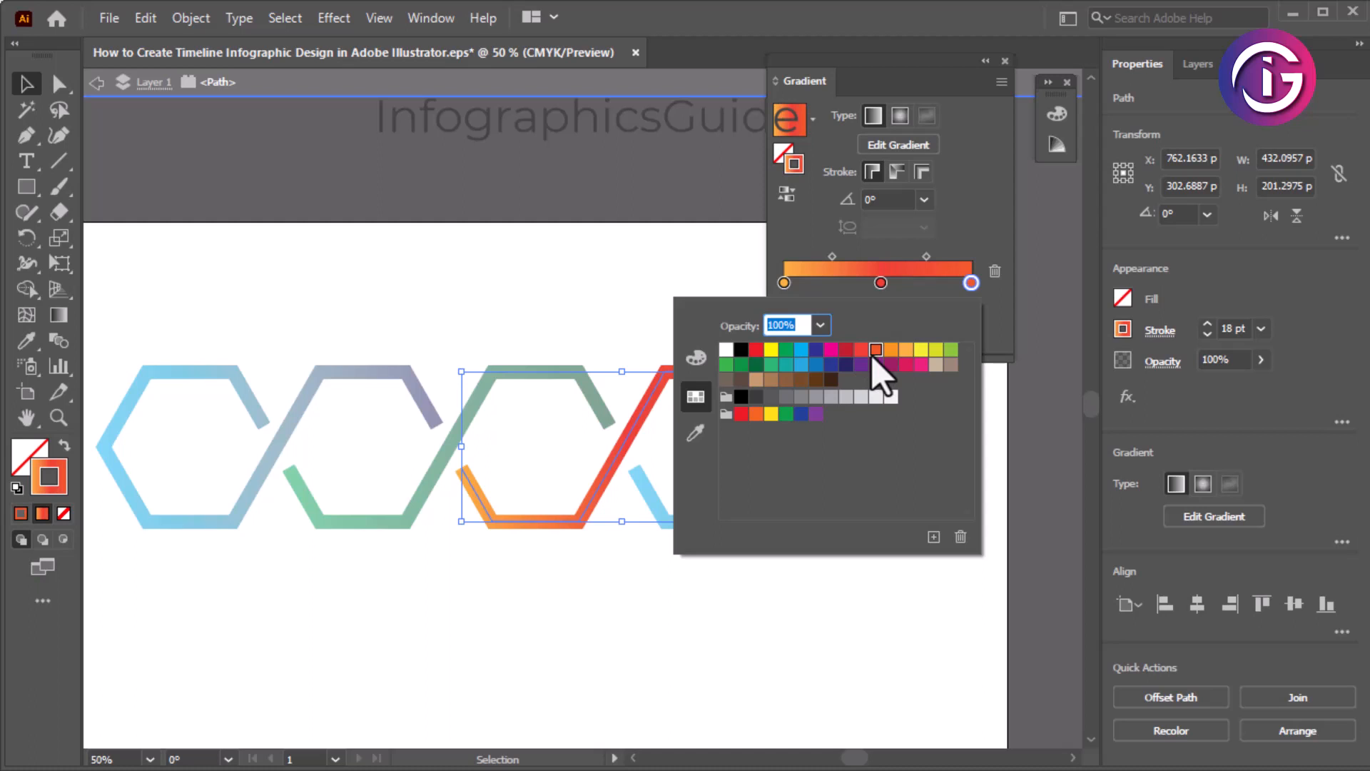
click(694, 358)
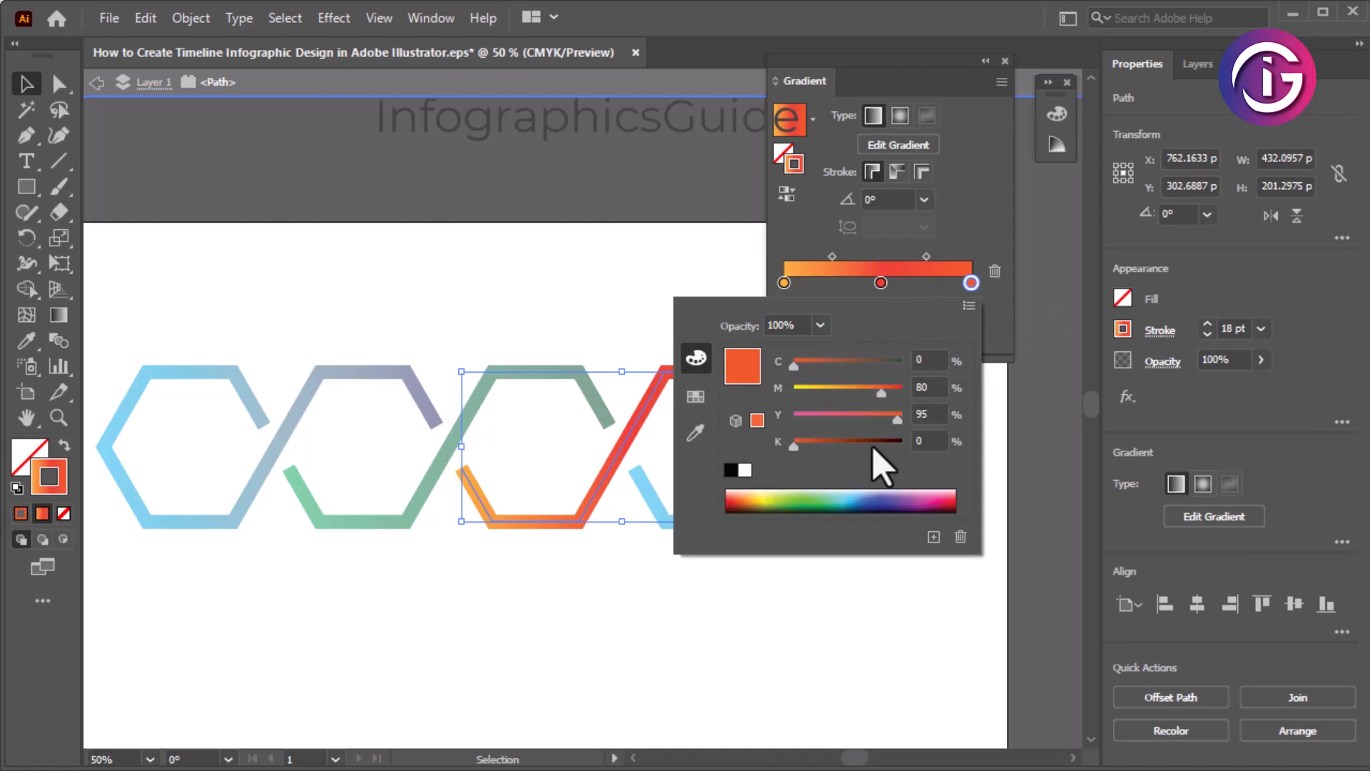
drag(793, 445, 831, 447)
click(730, 641)
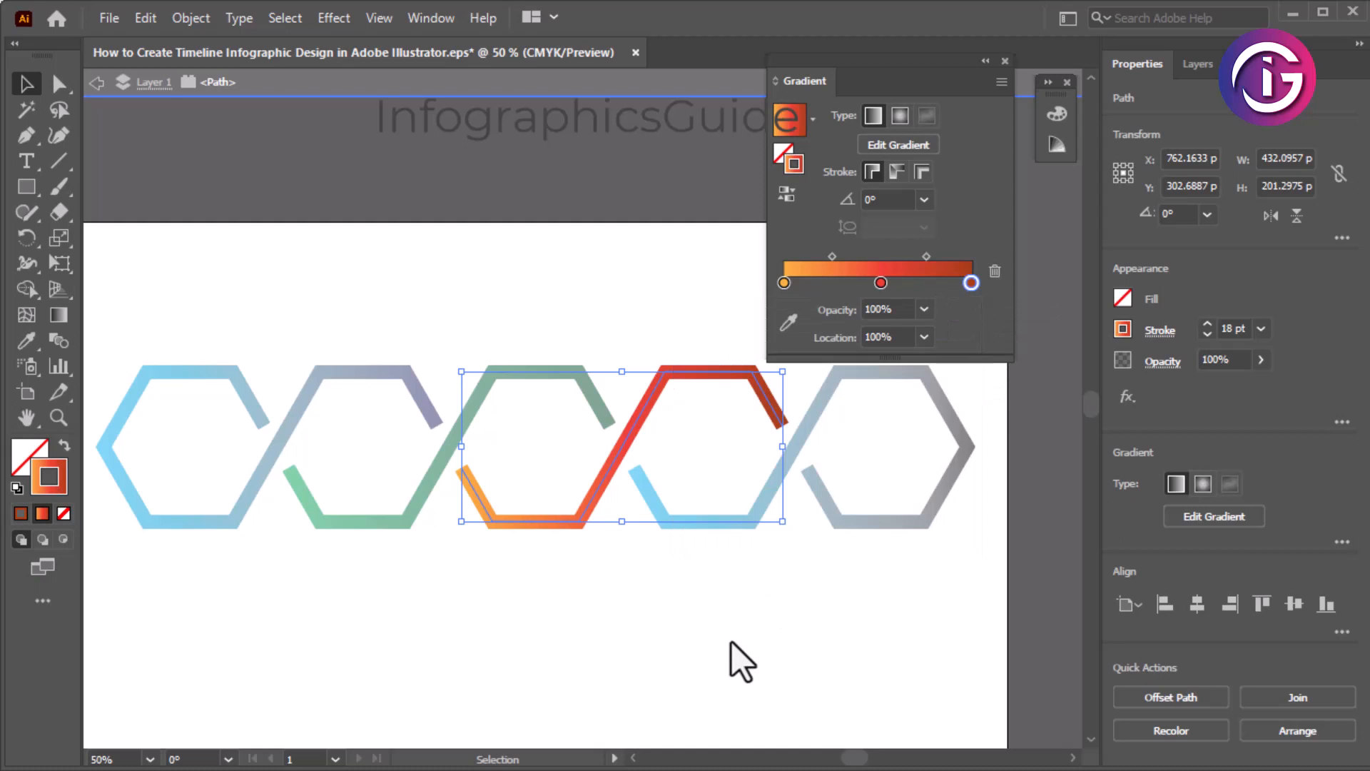
double_click(731, 641)
Select the last path, spanning the fourth and fifth hexagons, and set its stroke gradient's start stop to the pink swatch.
key(space)
drag(860, 591, 847, 594)
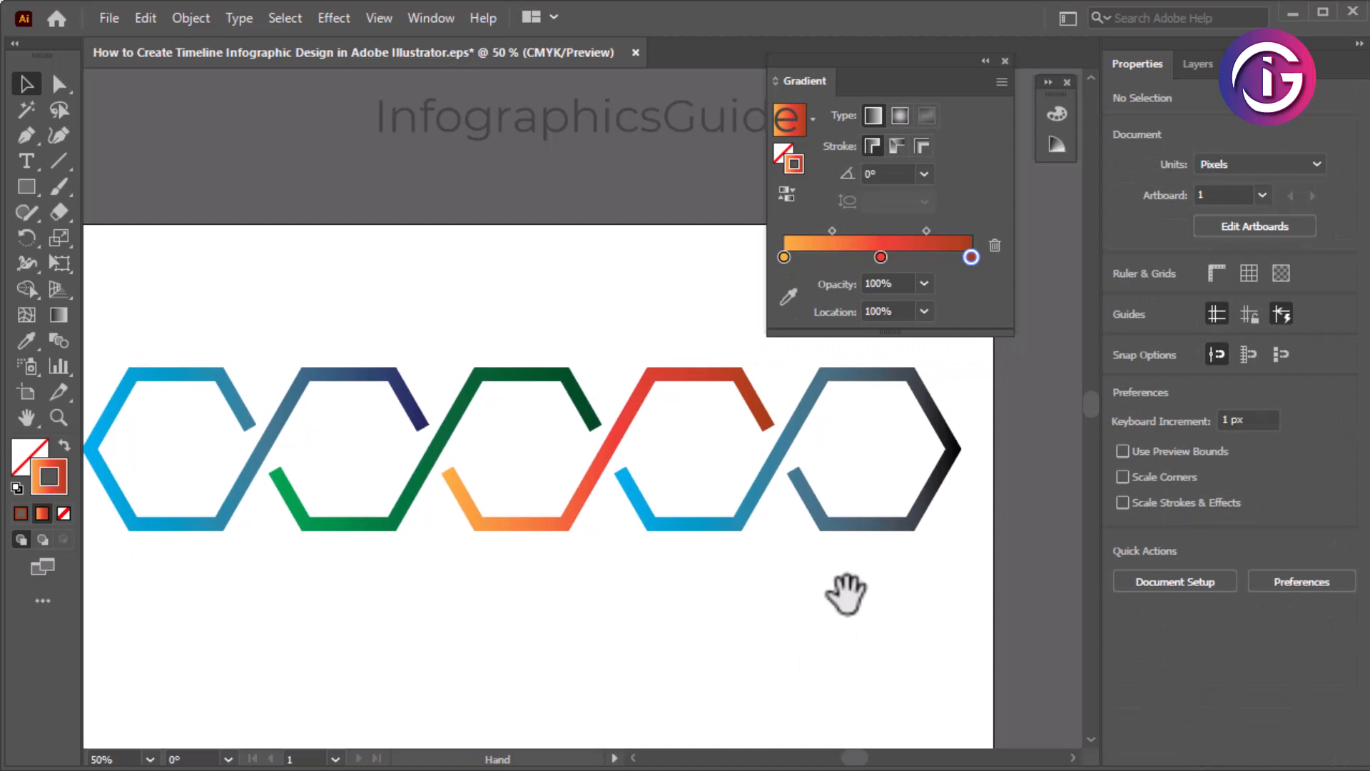
click(863, 527)
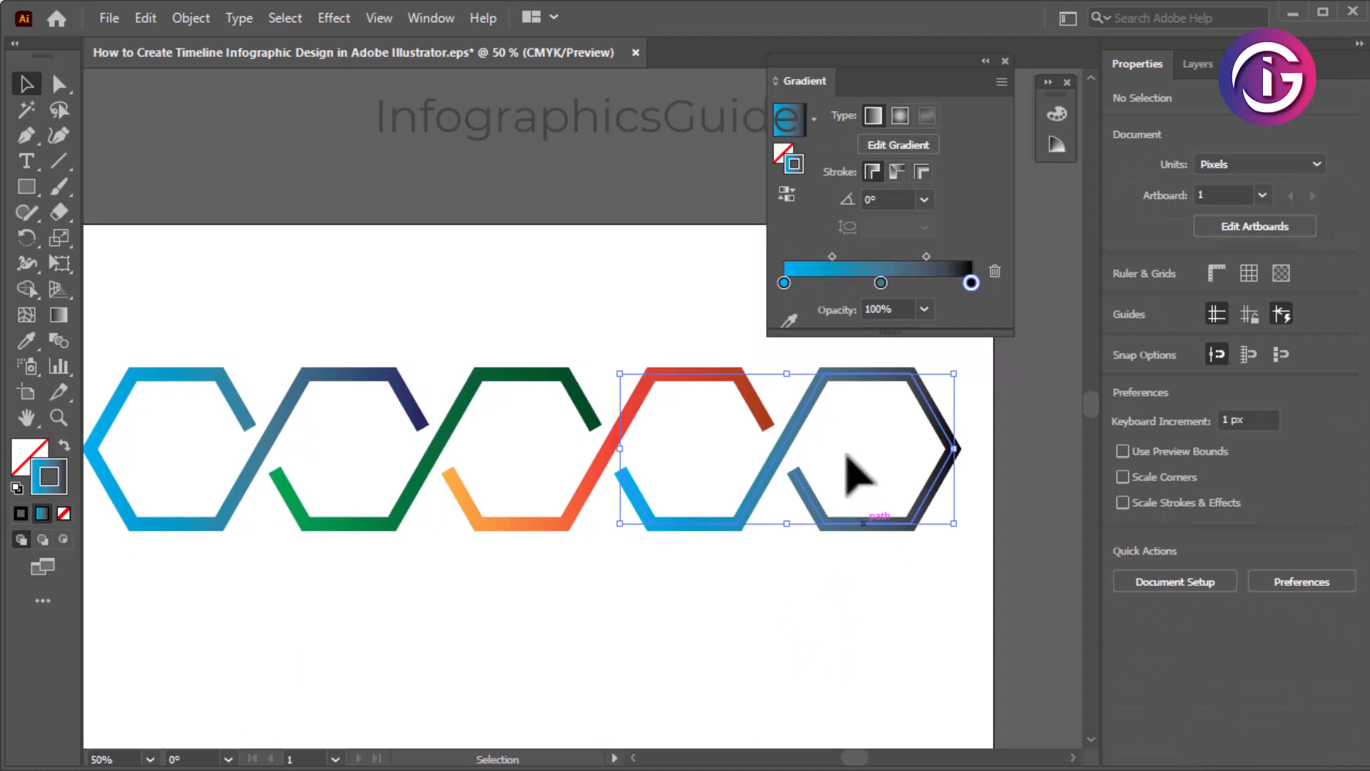
double_click(784, 283)
click(696, 397)
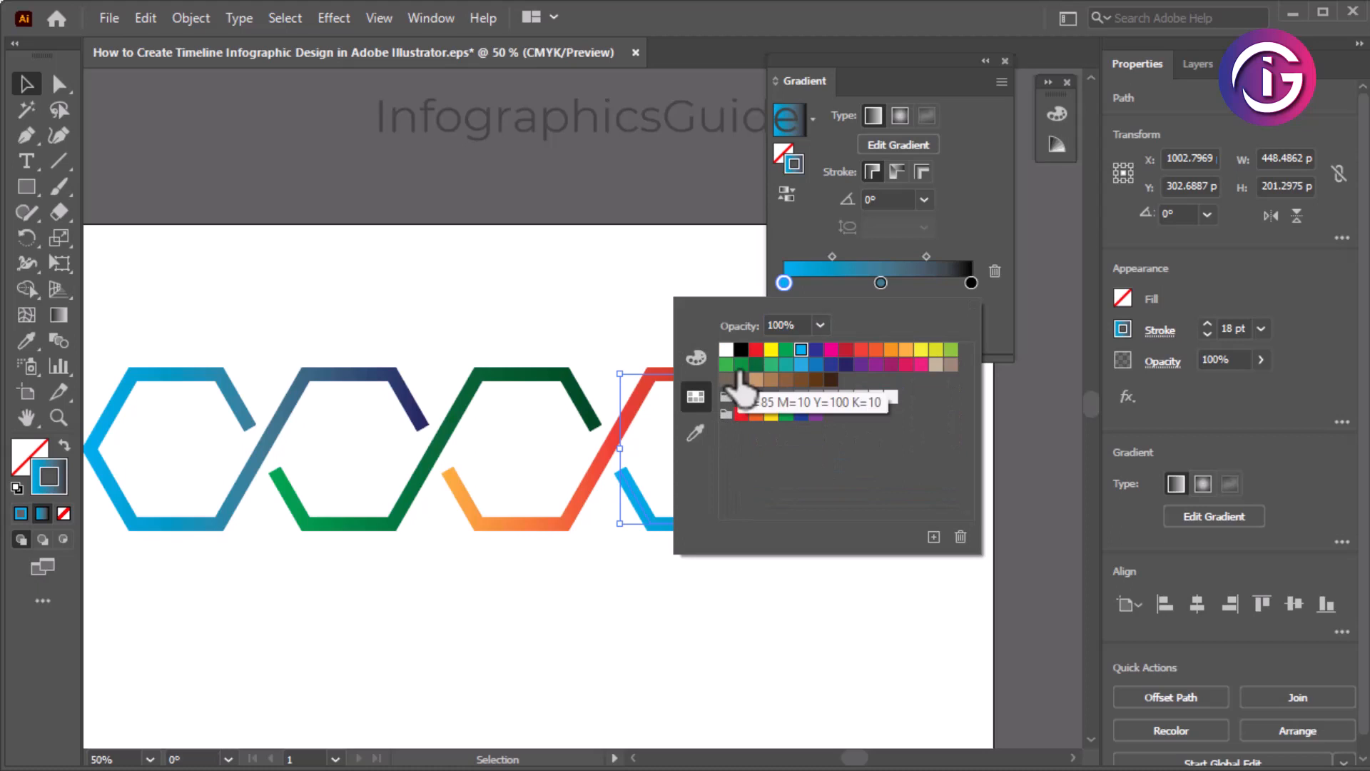
click(908, 366)
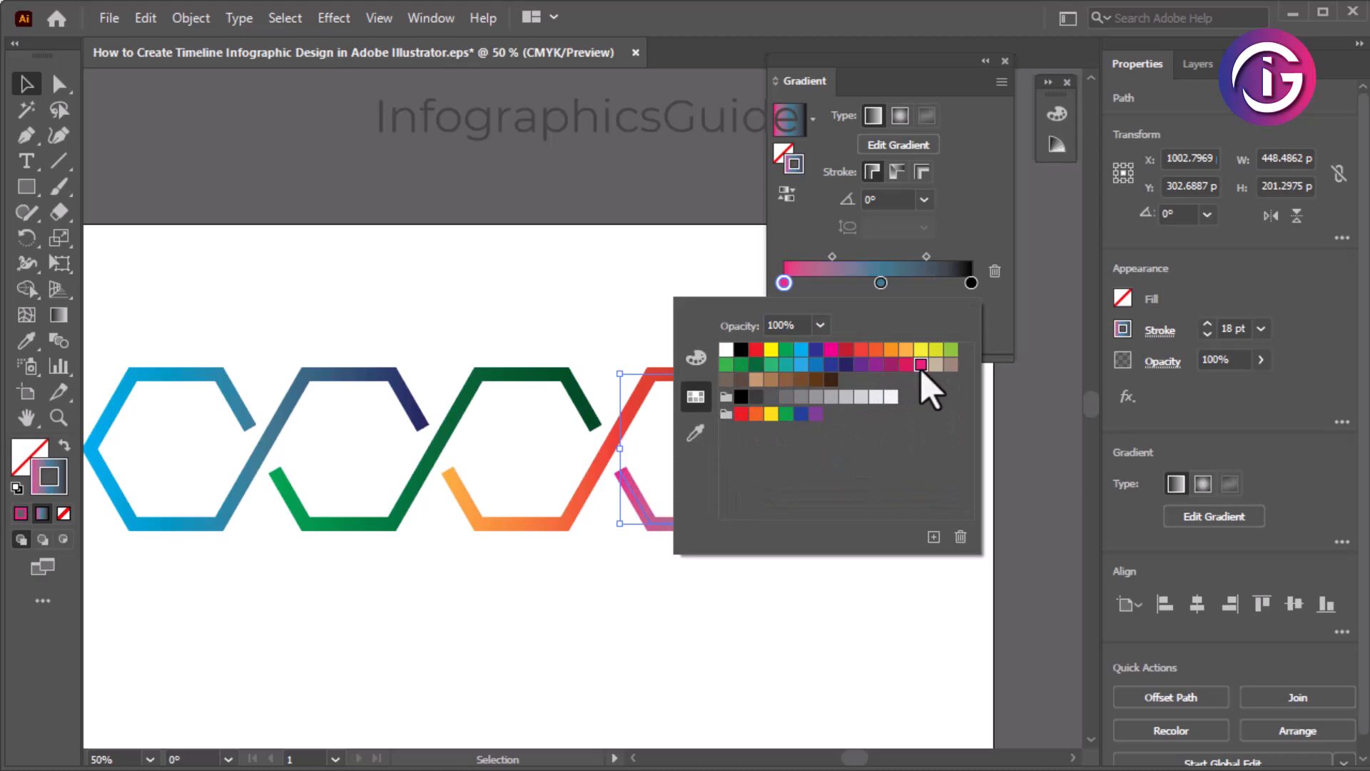
Colour the middle and end stops of the last path's stroke gradient dark magenta.
double_click(883, 286)
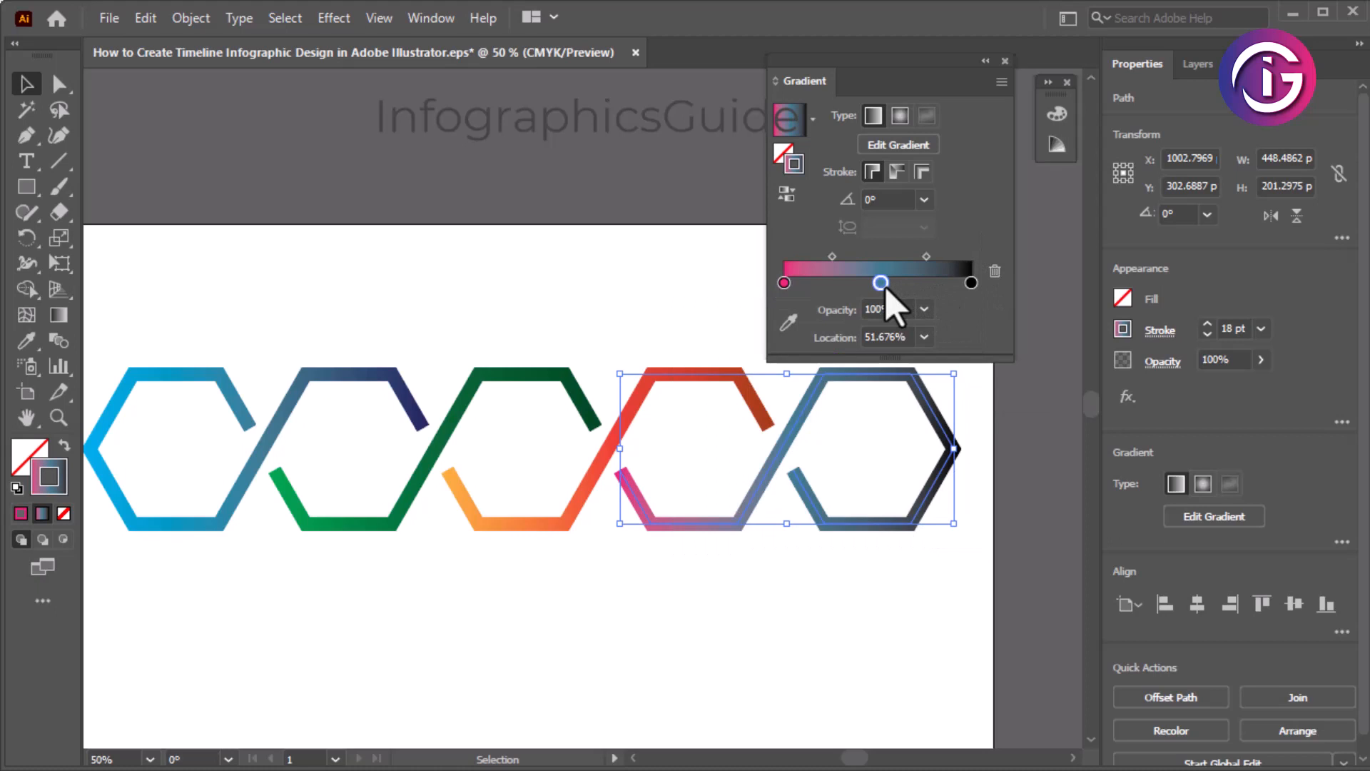
click(891, 364)
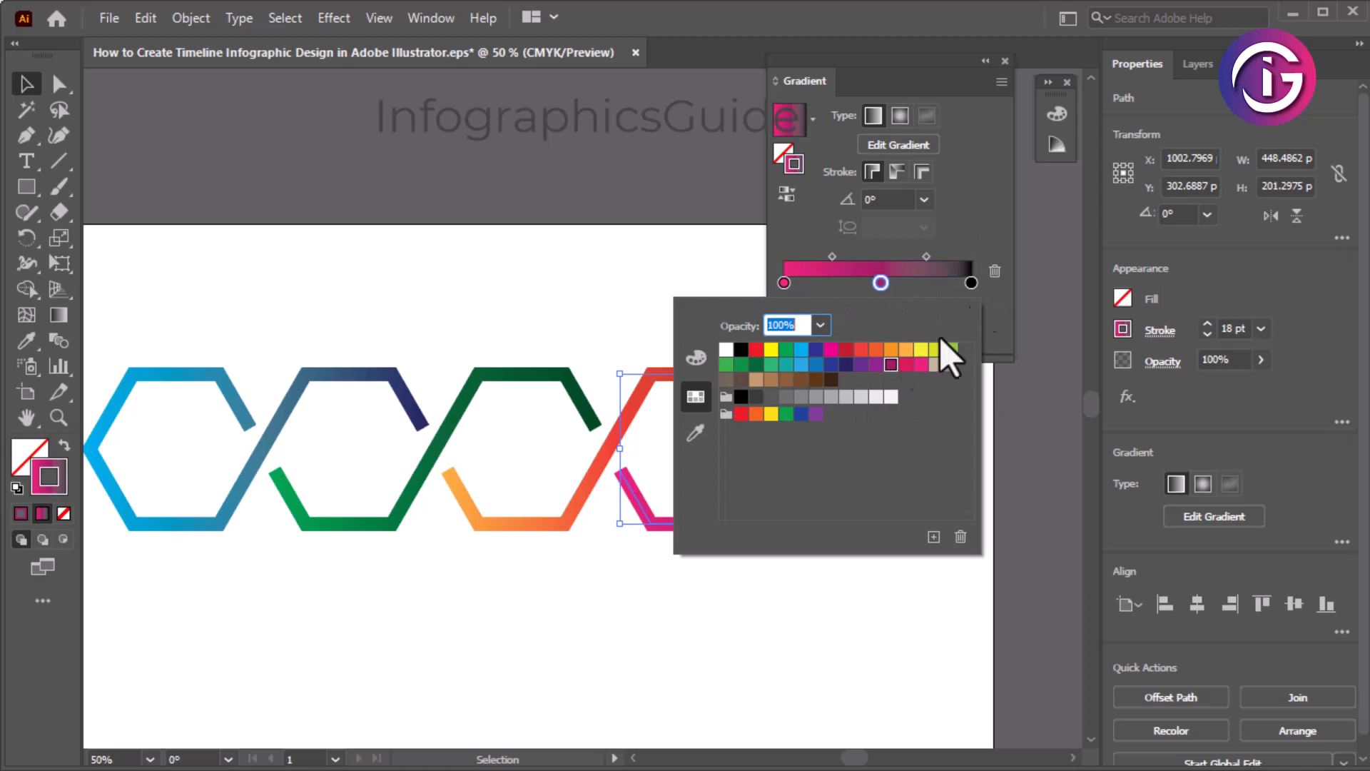
click(971, 283)
double_click(971, 283)
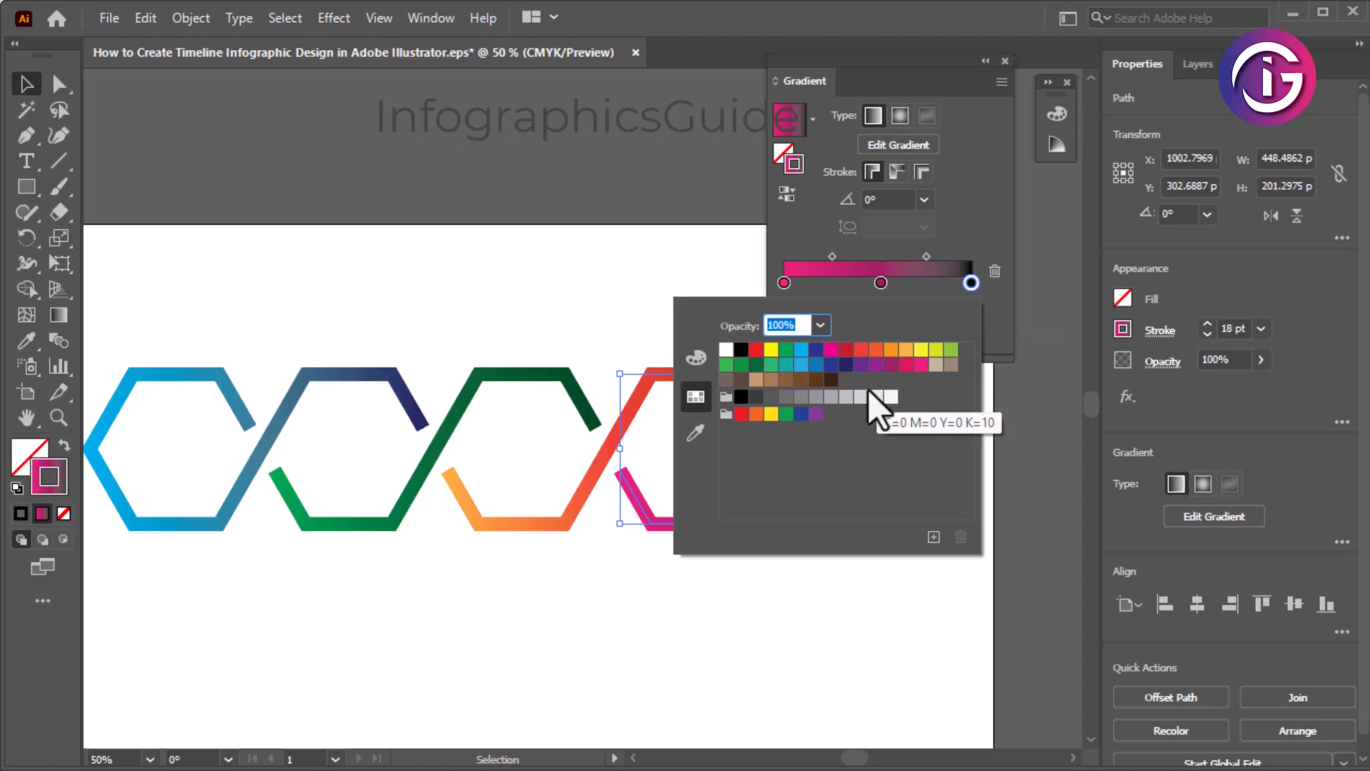
click(879, 365)
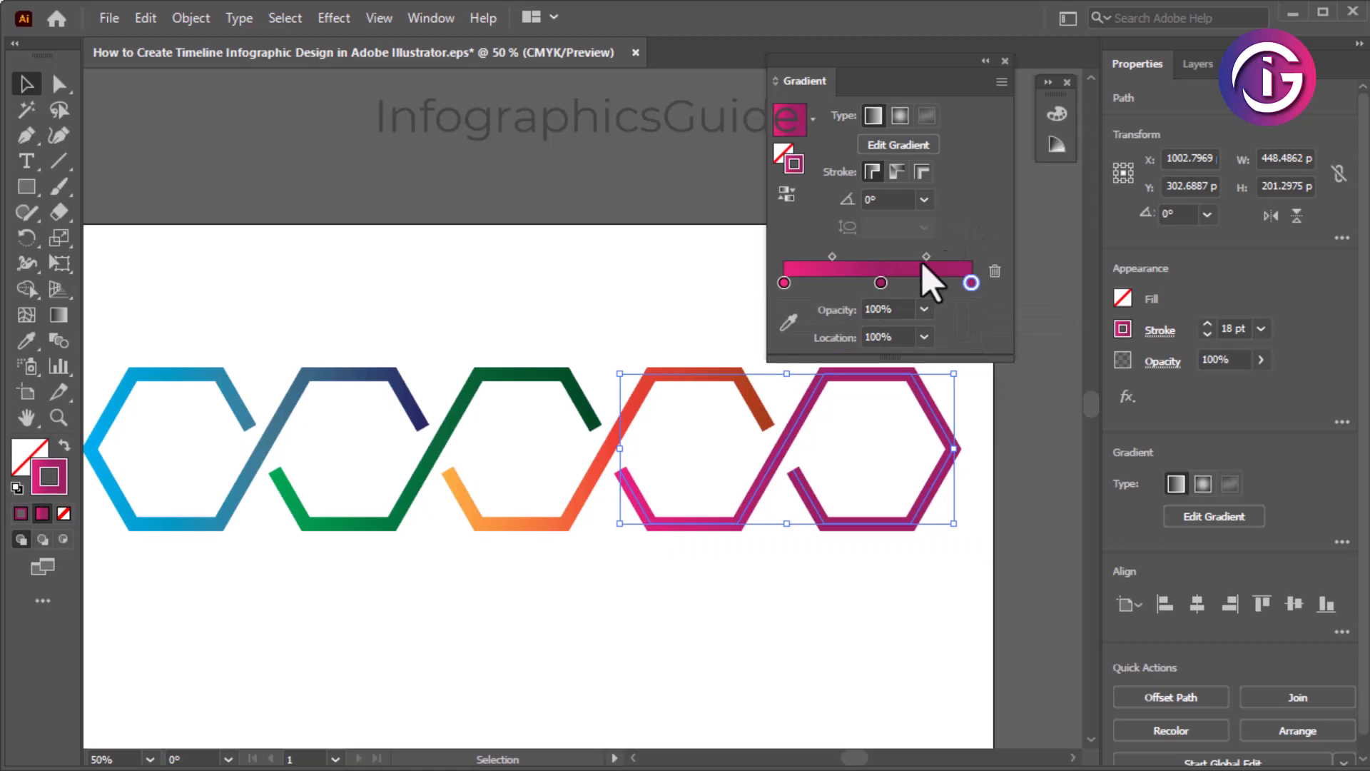
Darken the end stop of the last path's stroke gradient by raising K to about 51%.
double_click(971, 283)
click(695, 357)
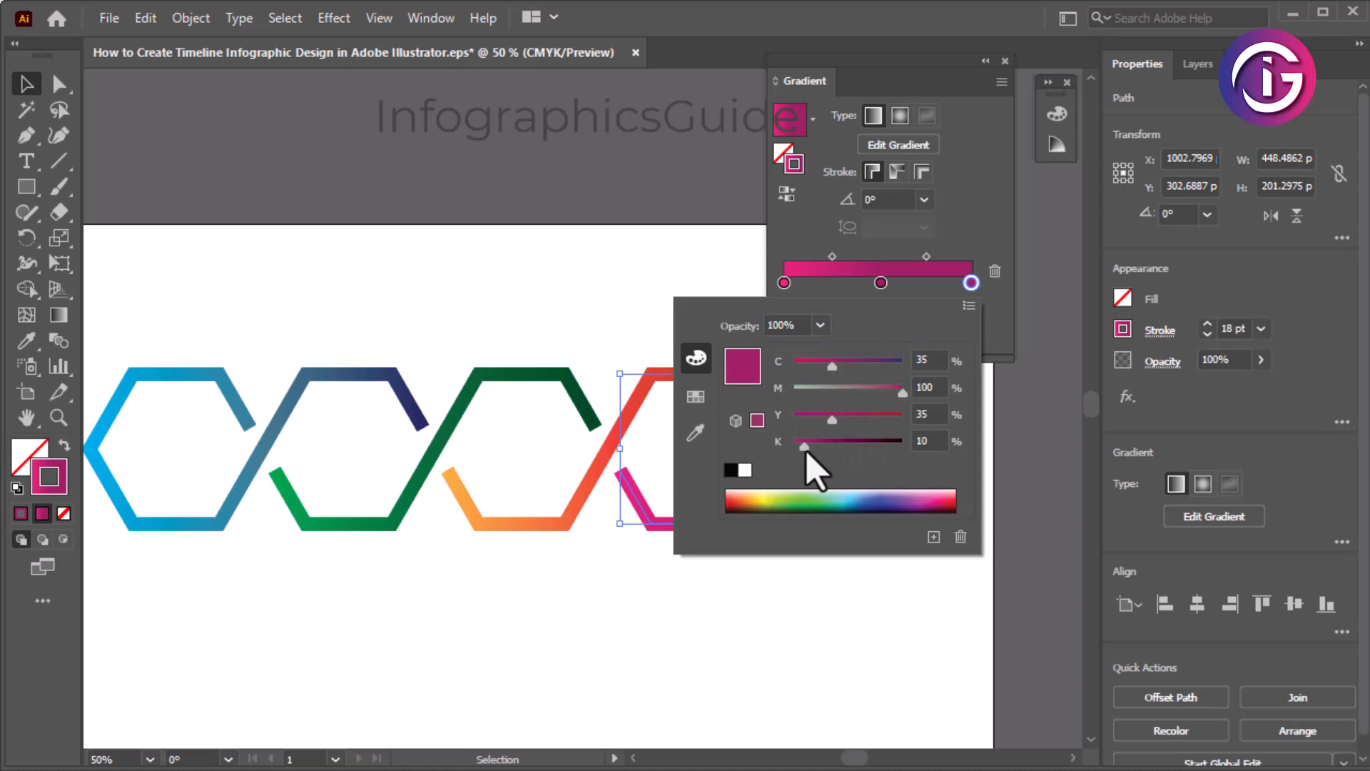
drag(806, 454, 878, 449)
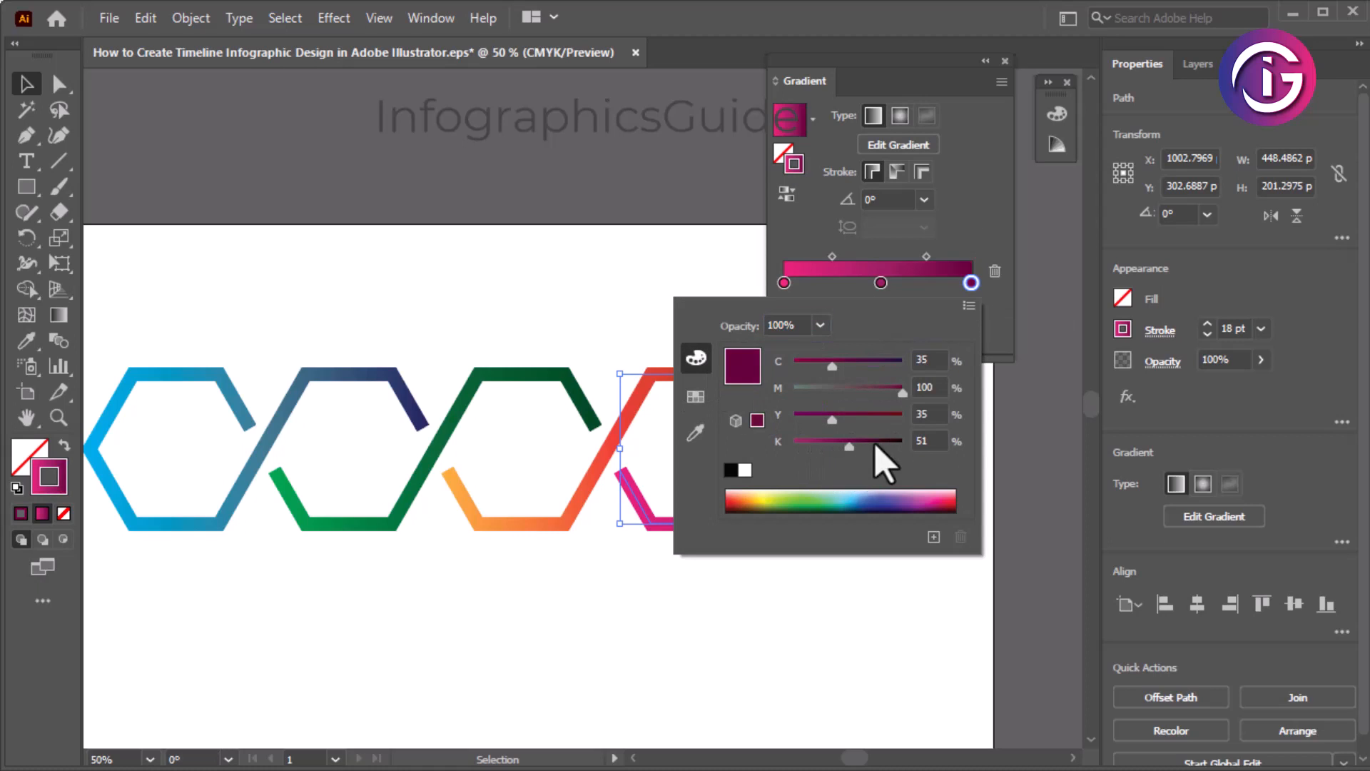
click(877, 638)
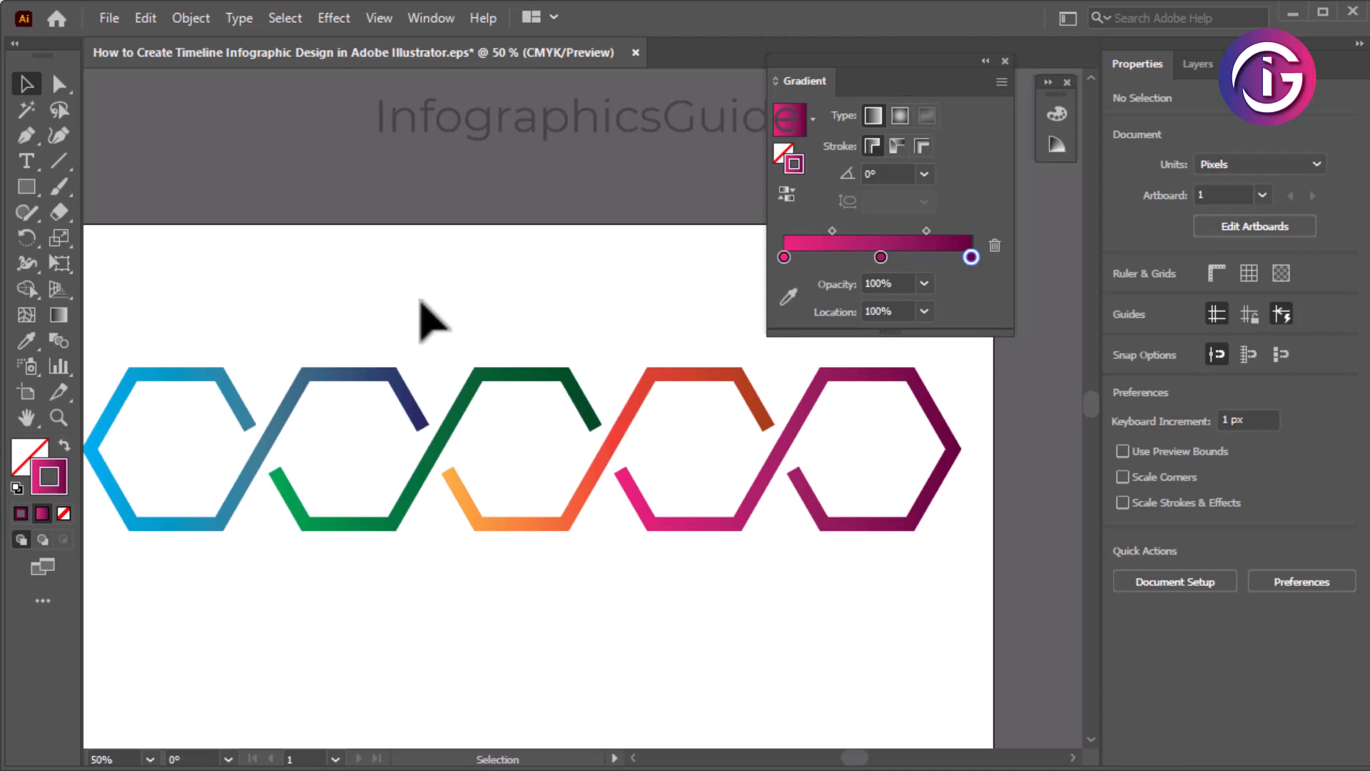
Move the 01 text into the first hexagon and change it to 2005.
key(ctrl+alt+space)
click(453, 332)
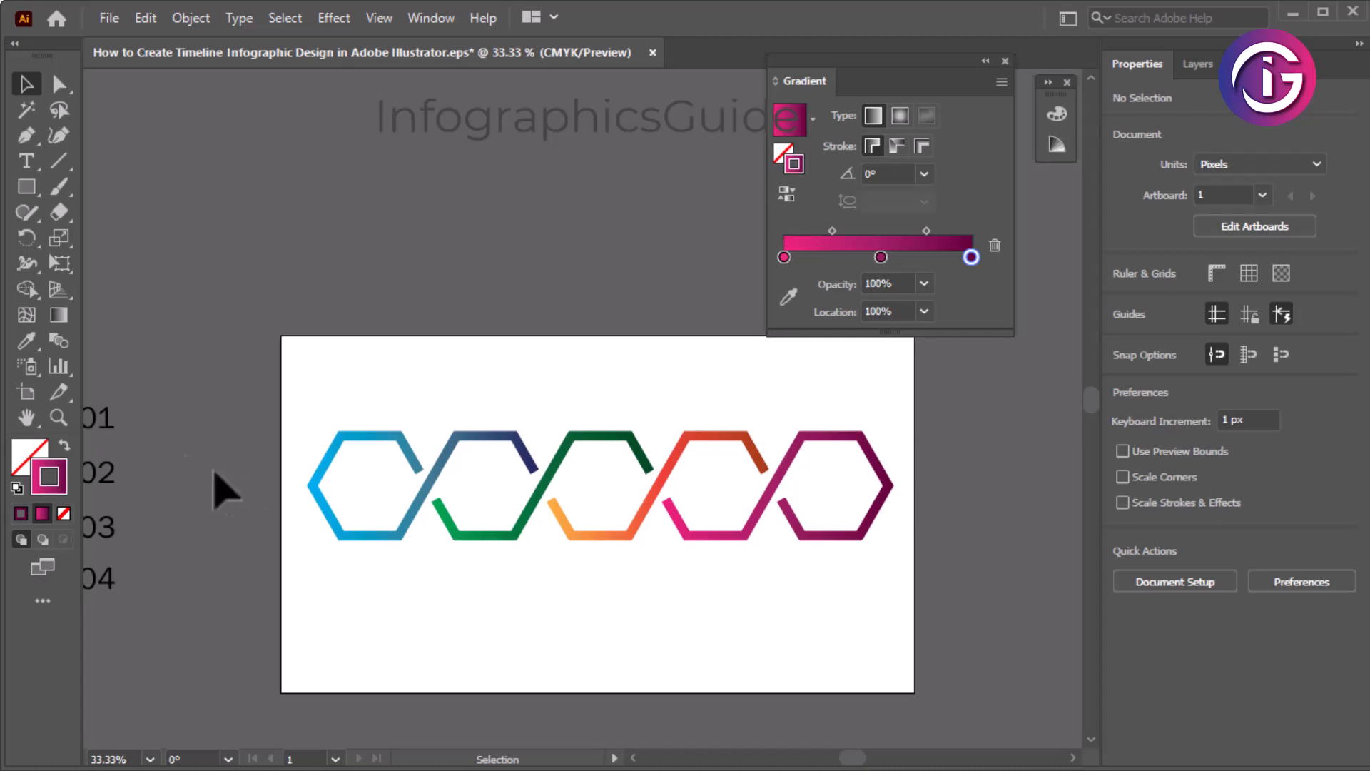
drag(96, 427, 370, 501)
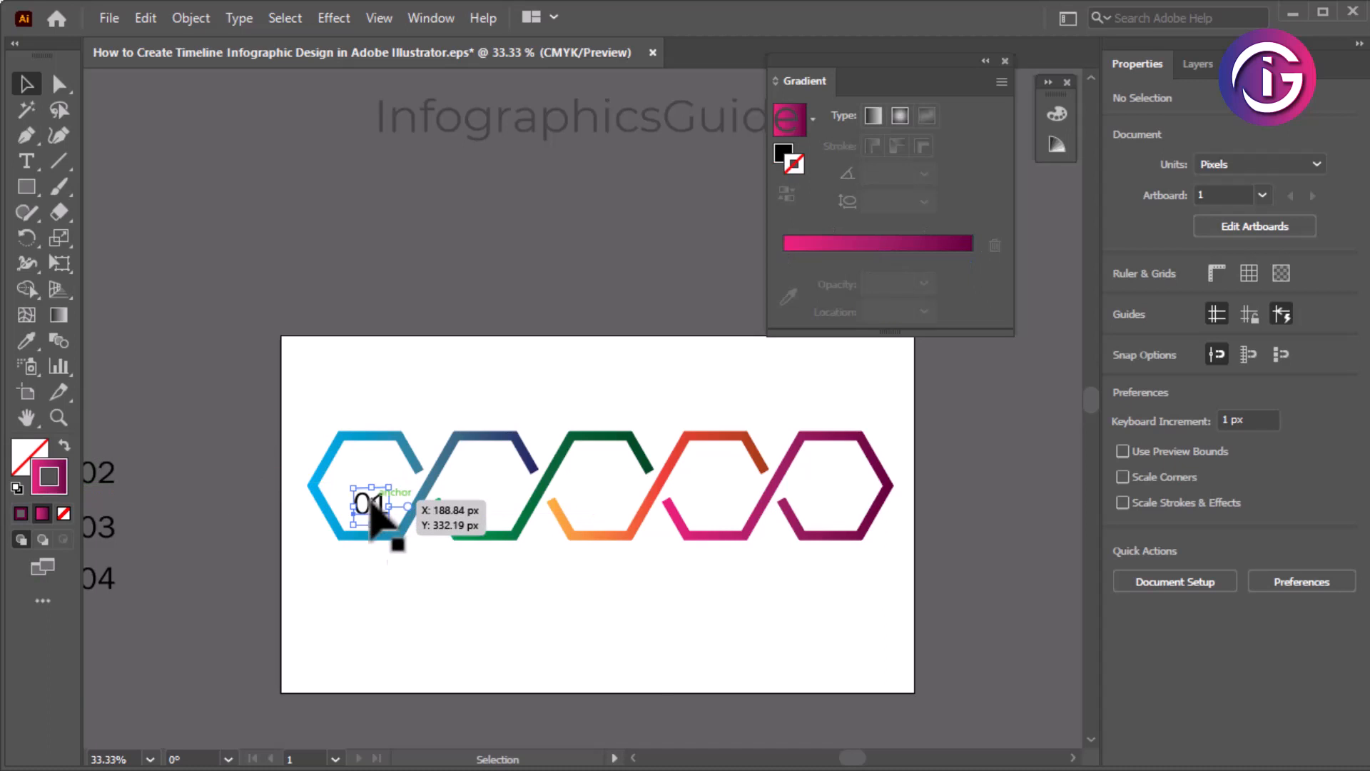
double_click(370, 503)
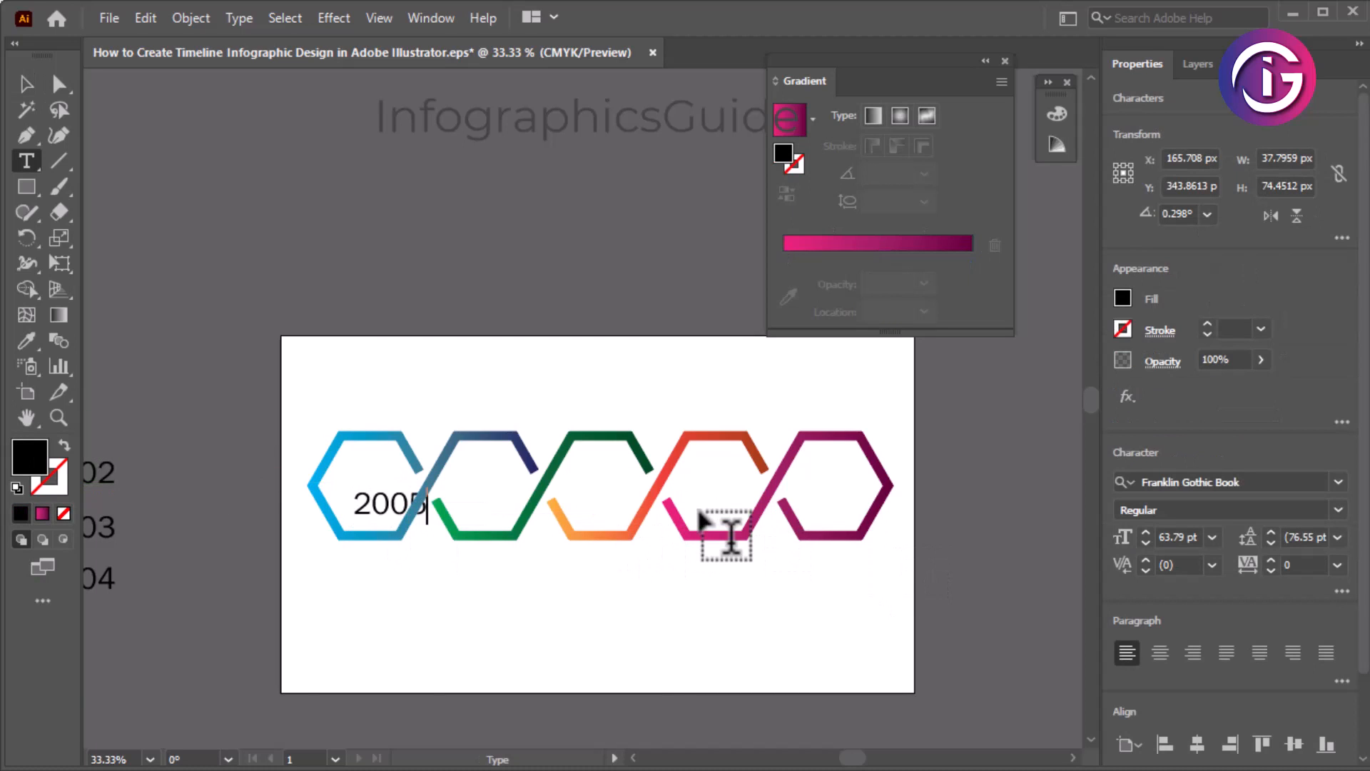
click(26, 83)
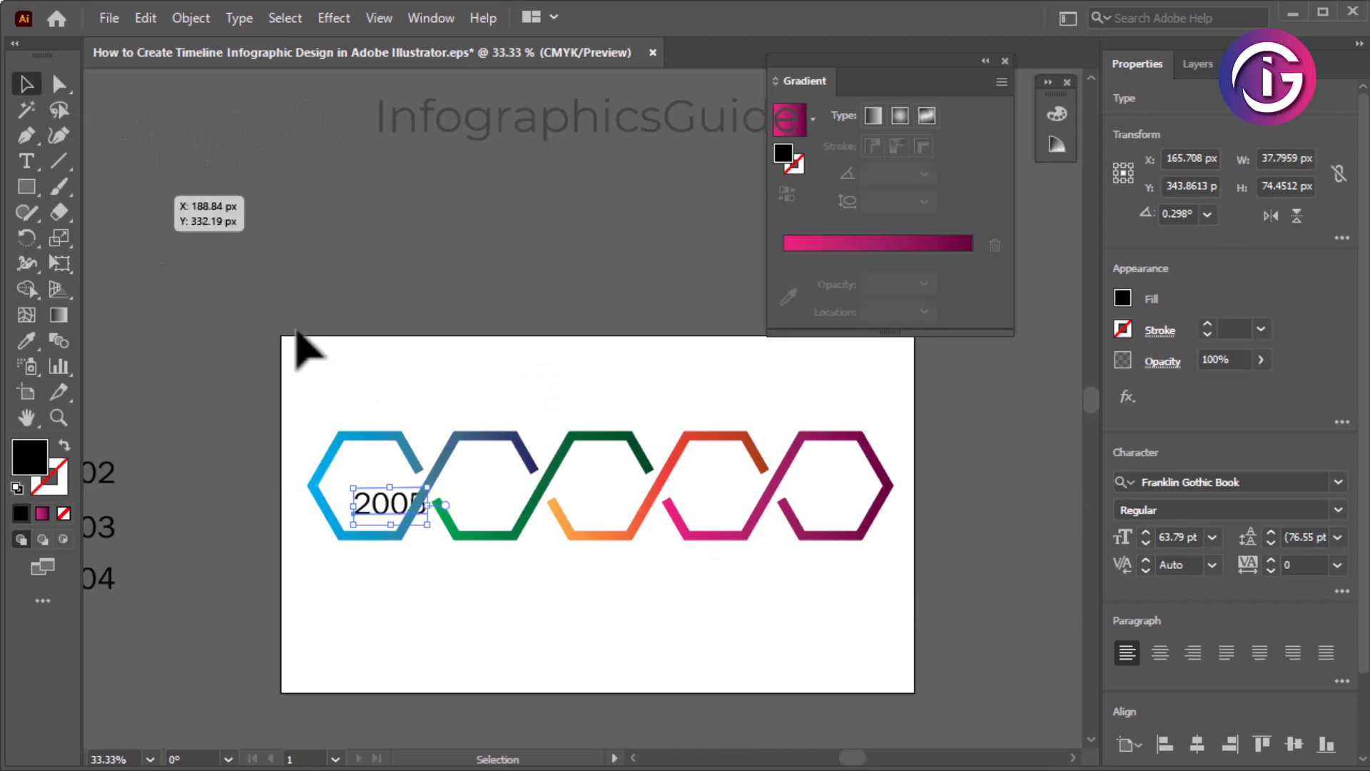
drag(402, 517, 380, 494)
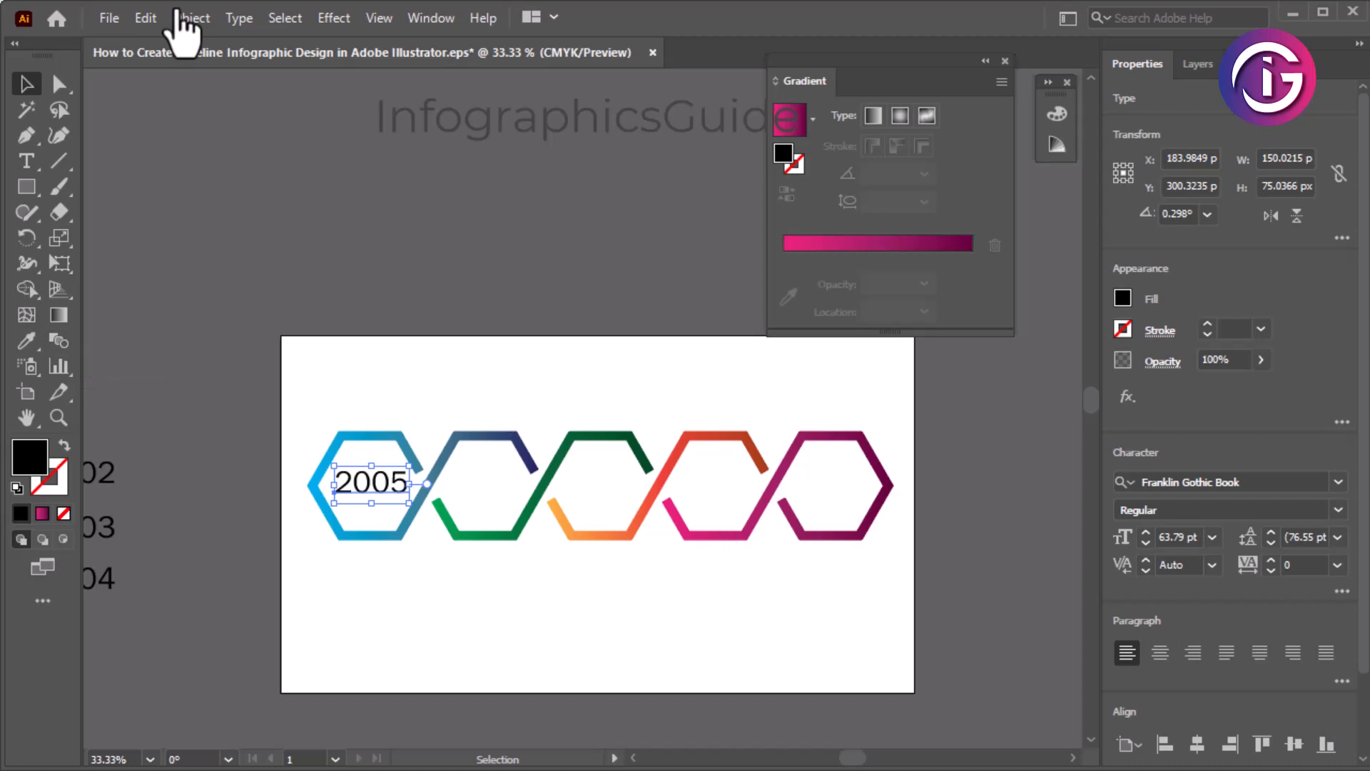
Reduce the 2005 text to 53 pt and position it in the middle of the first hexagon.
click(1145, 544)
click(1145, 544)
click(1145, 544)
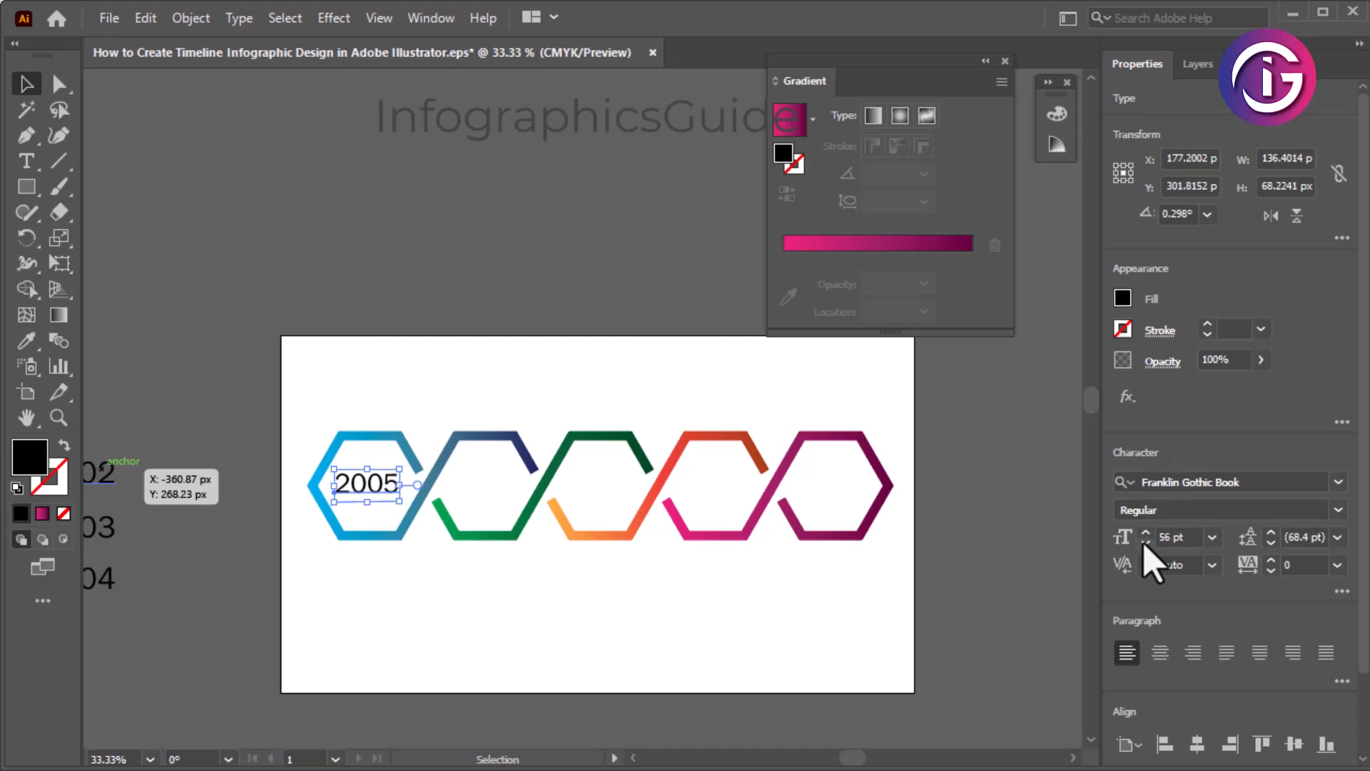
click(1146, 544)
click(367, 492)
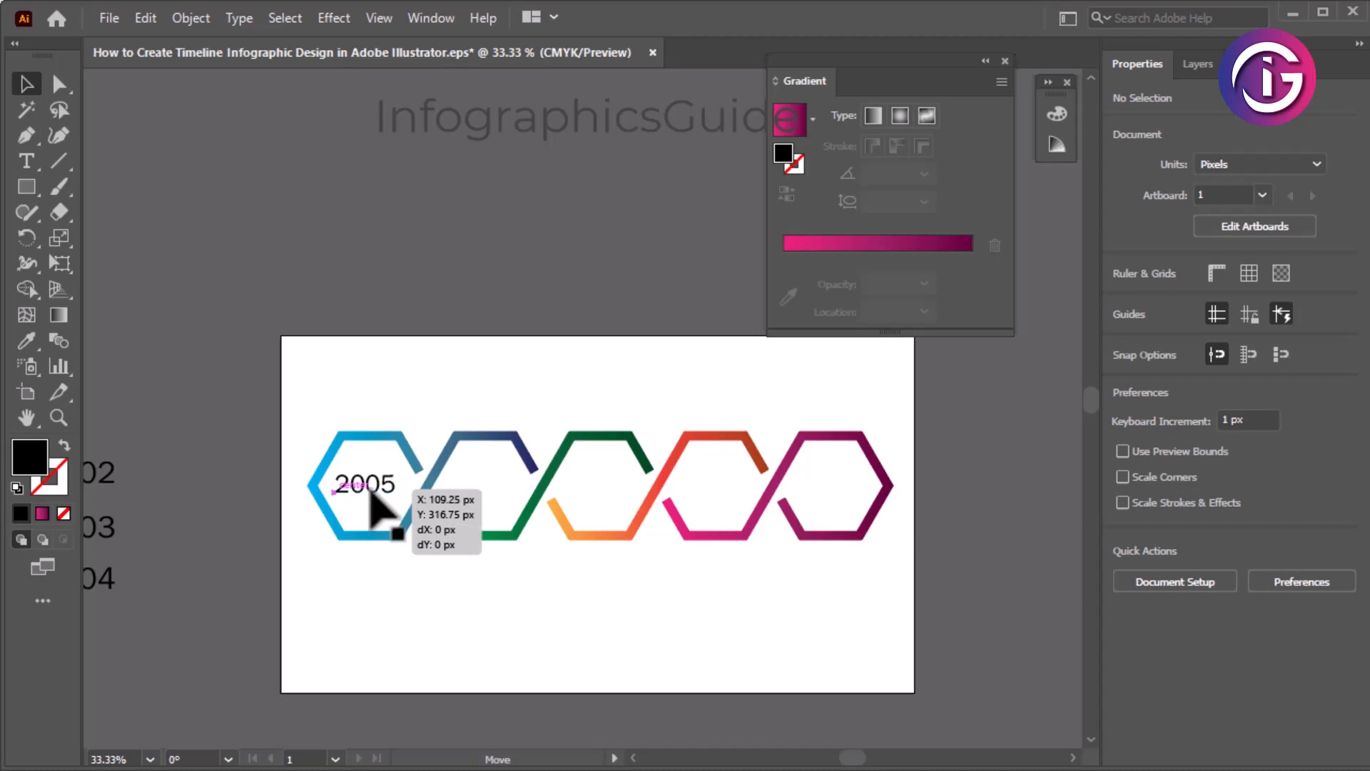
click(368, 493)
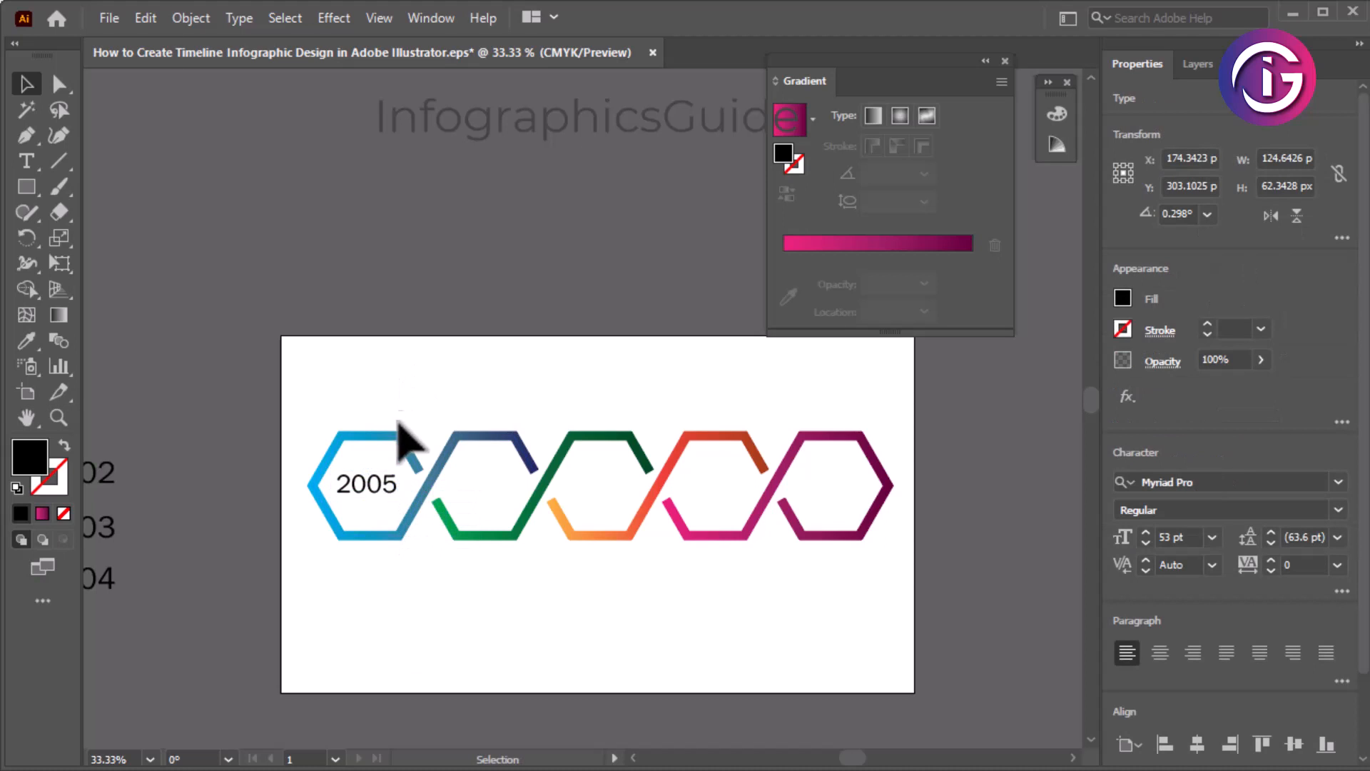
Duplicate the 2005 text into the other four hexagons at equal spacing and nudge the last two copies to centre them.
drag(389, 485, 505, 503)
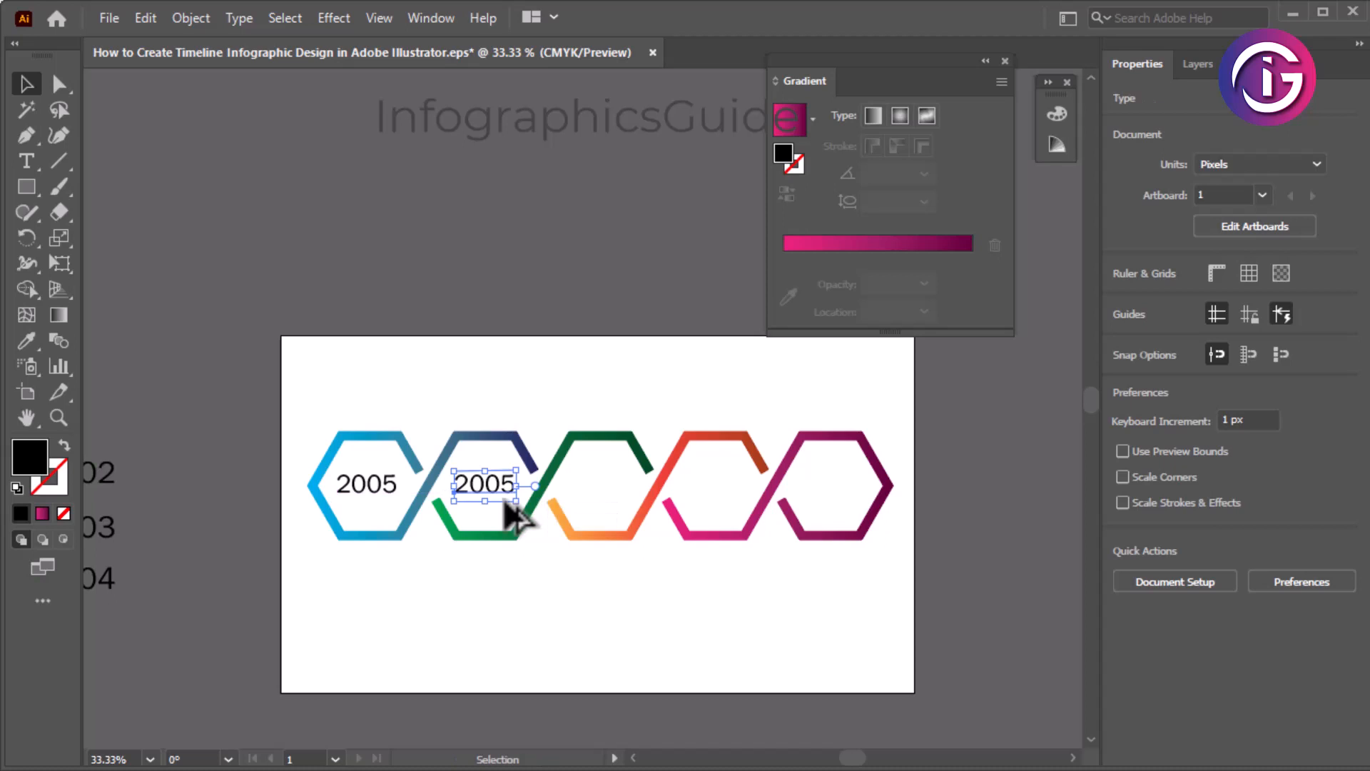
key(ctrl+d)
key(ctrl+d)
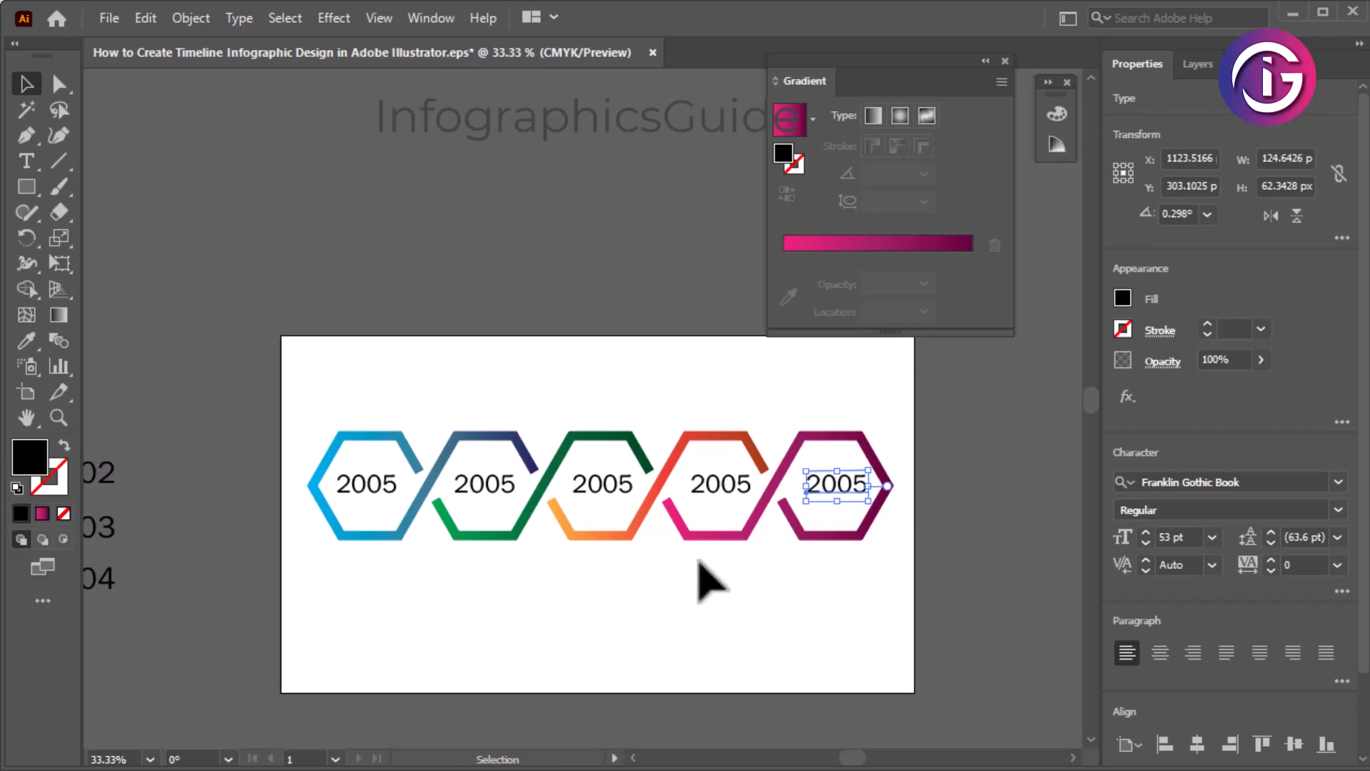
click(699, 562)
click(842, 492)
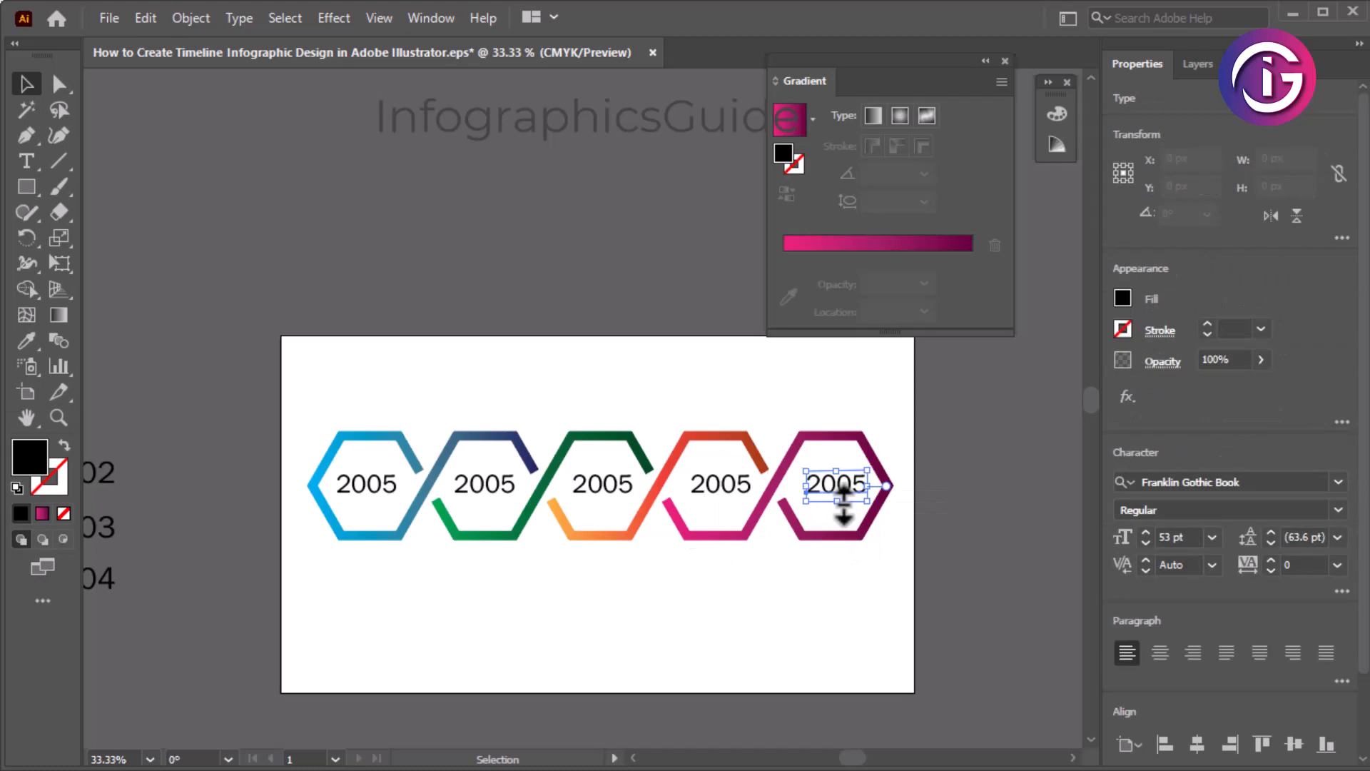
drag(844, 501, 733, 491)
click(567, 532)
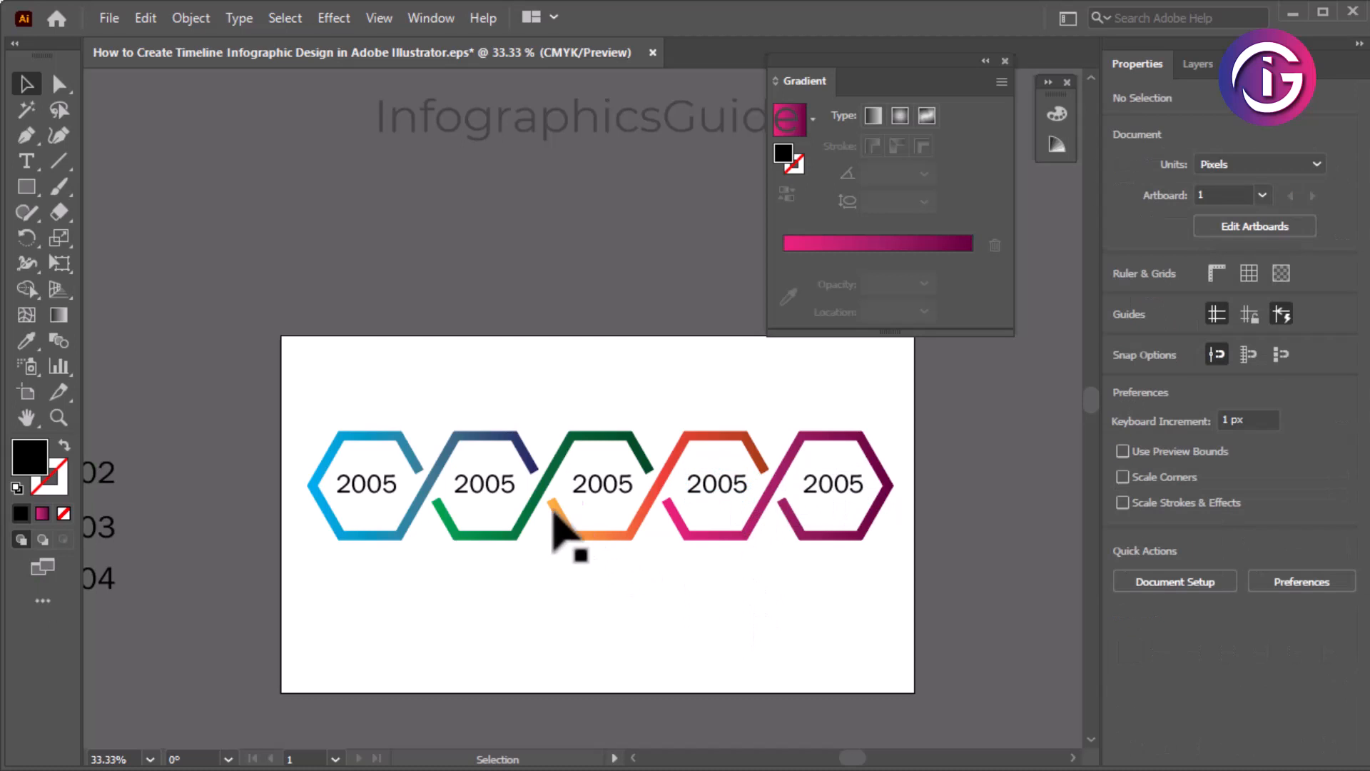
Change the year copies in the second to fifth hexagons to 2010, 2015, 2020 and 2025.
key(t)
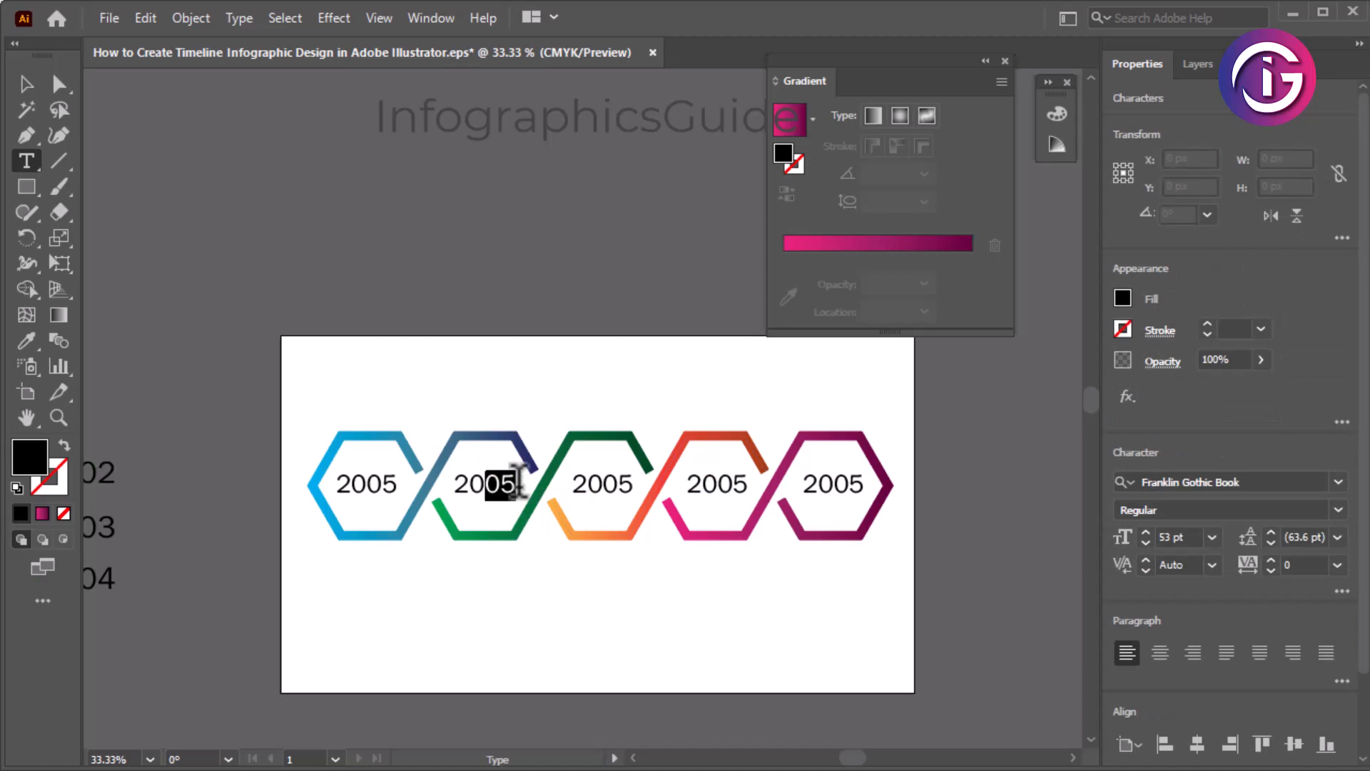
text(10)
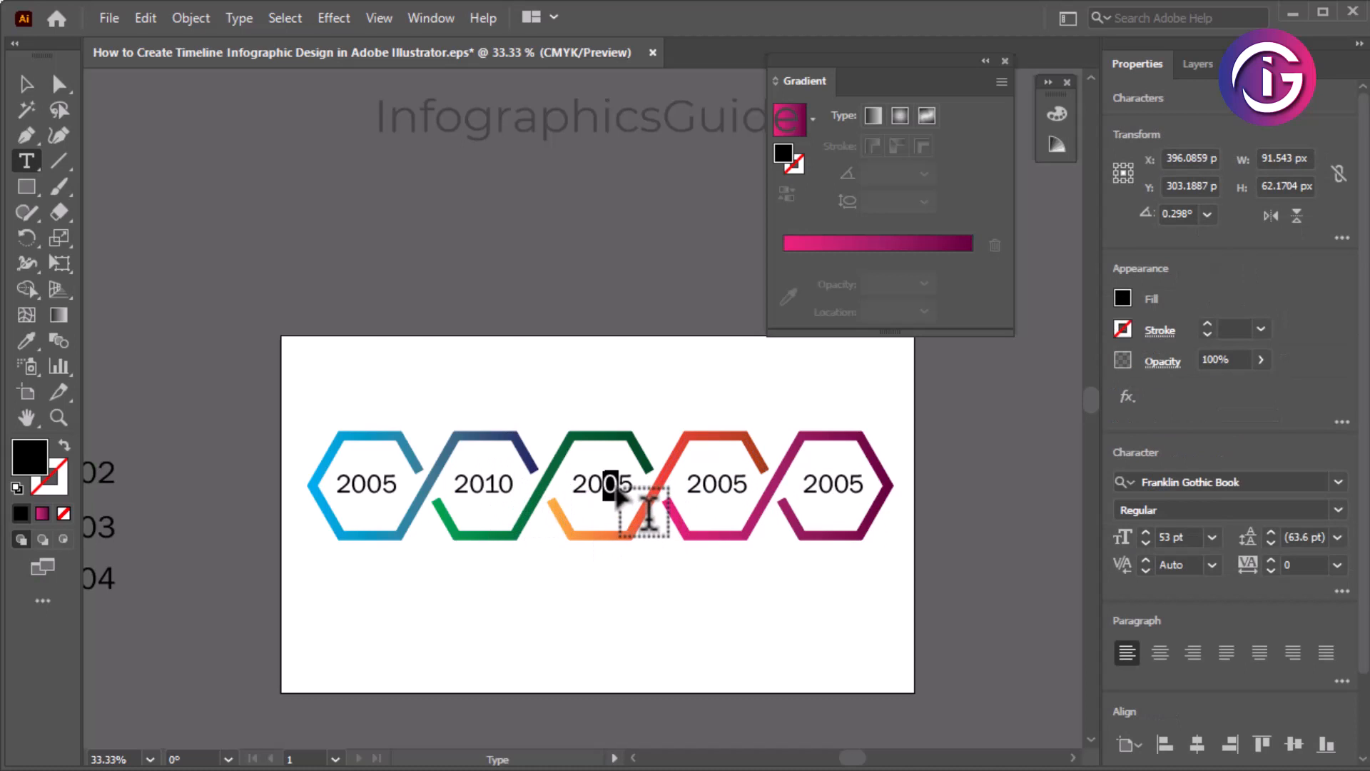
text(1)
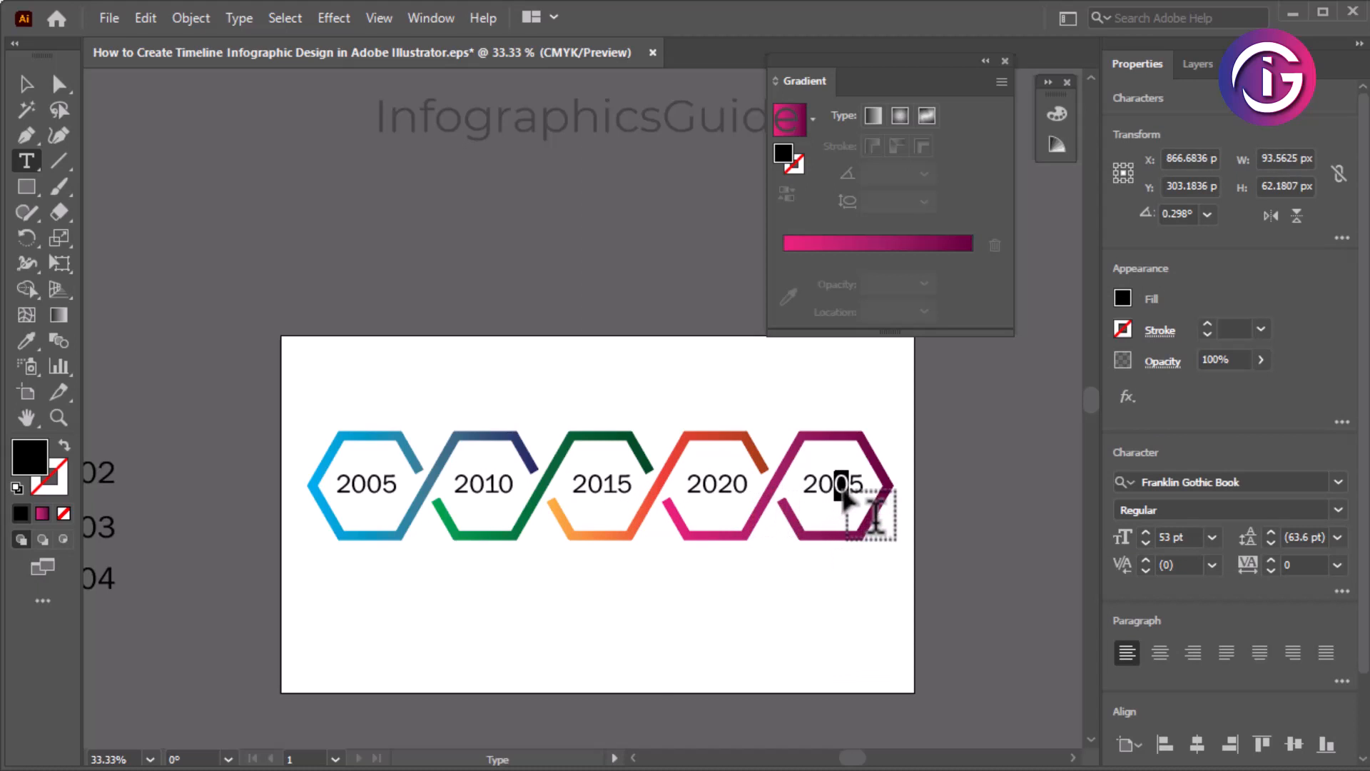
text(2)
click(27, 84)
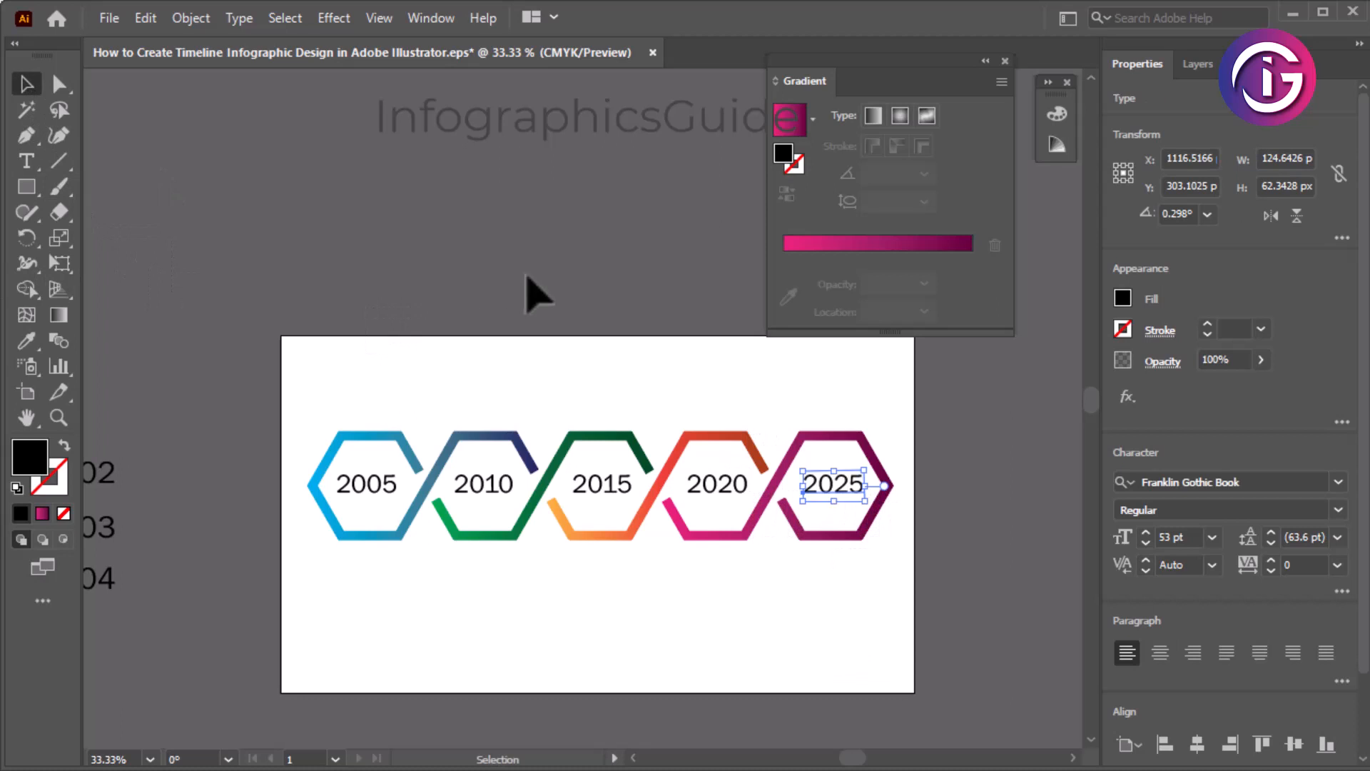
Select all hexagons with their years and move them up towards the artboard's upper edge.
click(499, 303)
drag(327, 388, 417, 425)
click(984, 472)
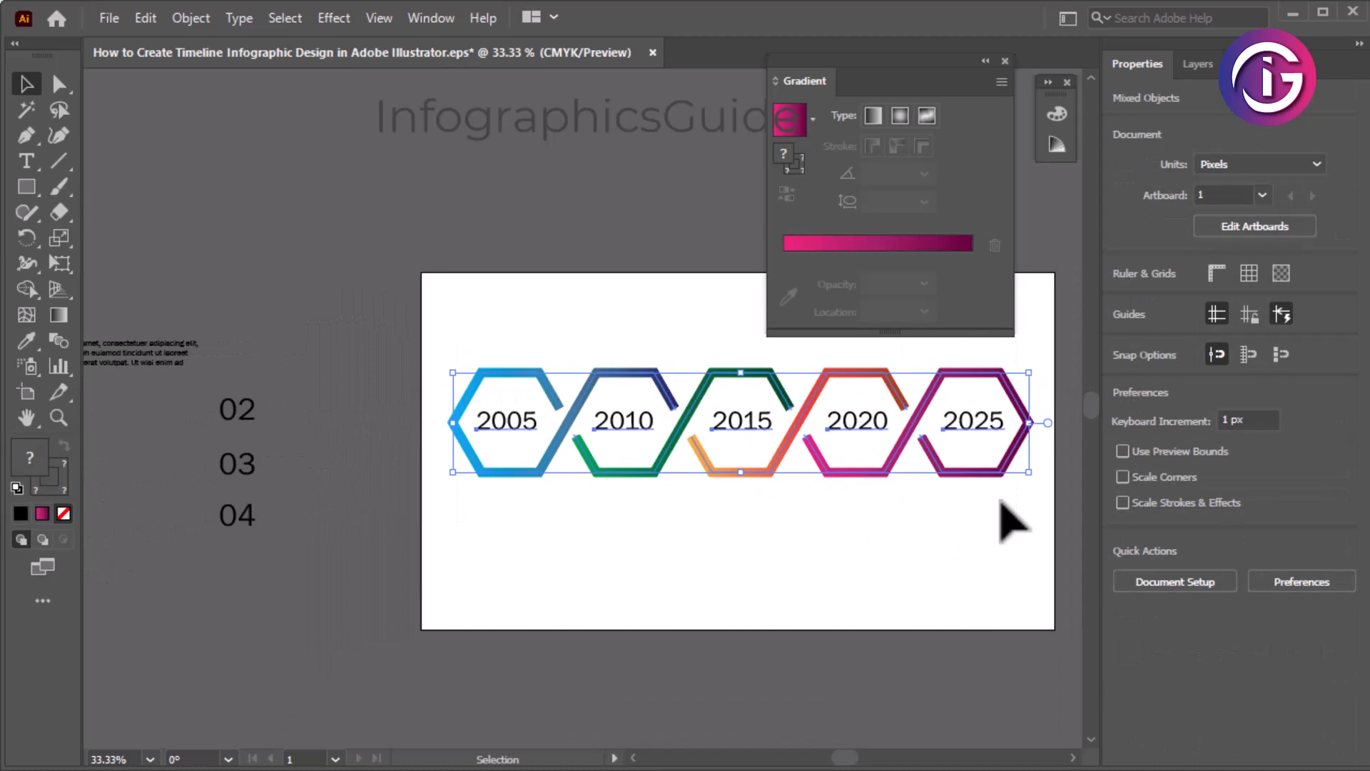
drag(985, 473, 982, 441)
Place the shopping cart icon on the artboard beneath the 2005 hexagon.
drag(533, 553, 775, 530)
click(499, 592)
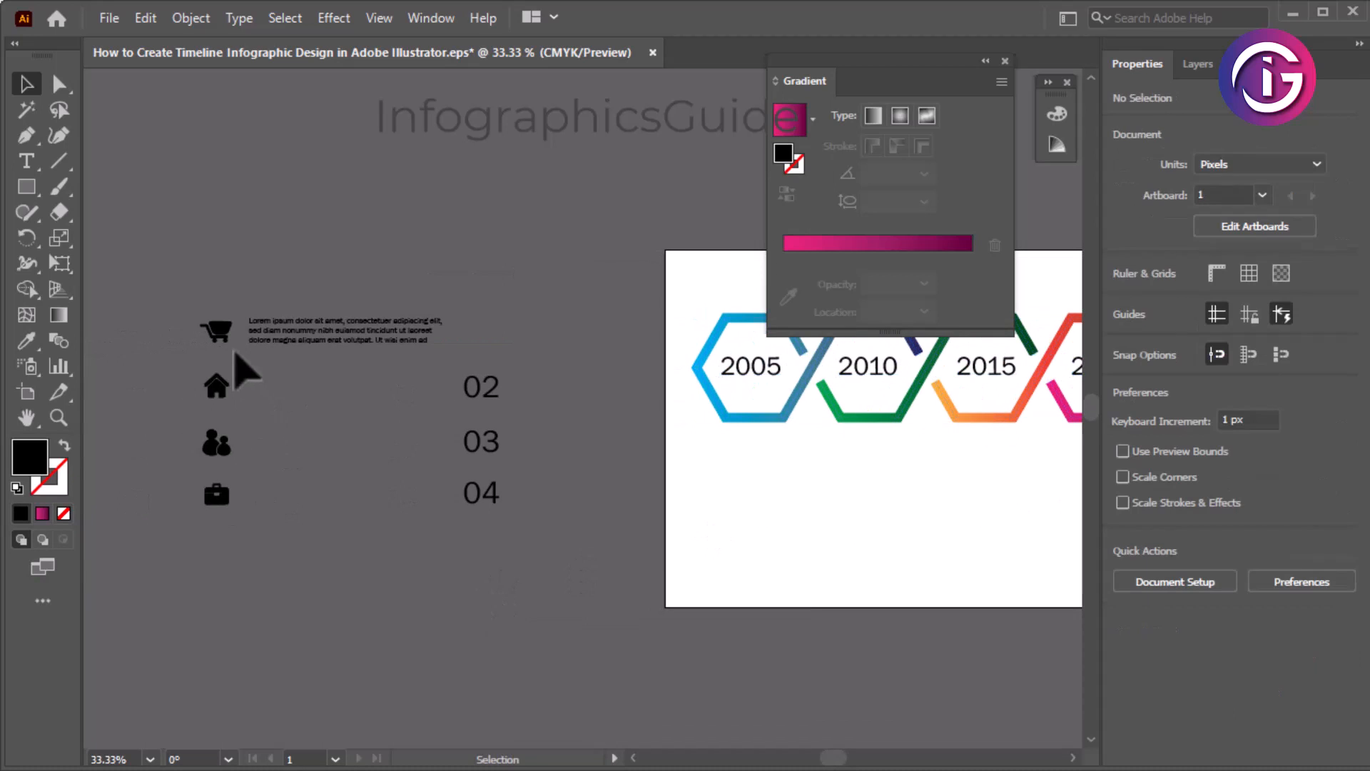
drag(215, 339, 782, 493)
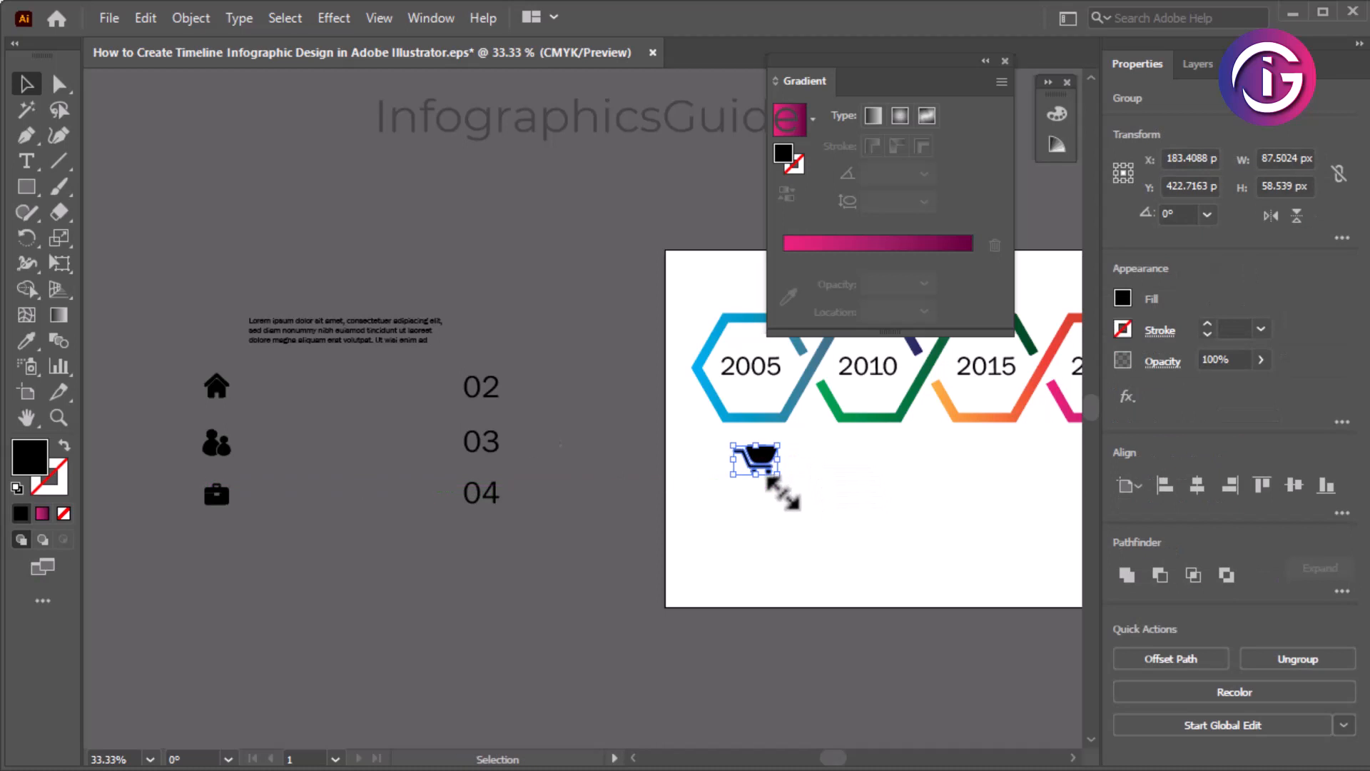
Try to fill the cart icon with the first hexagon's blue gradient using the Eyedropper, and undo the recolouring.
click(29, 367)
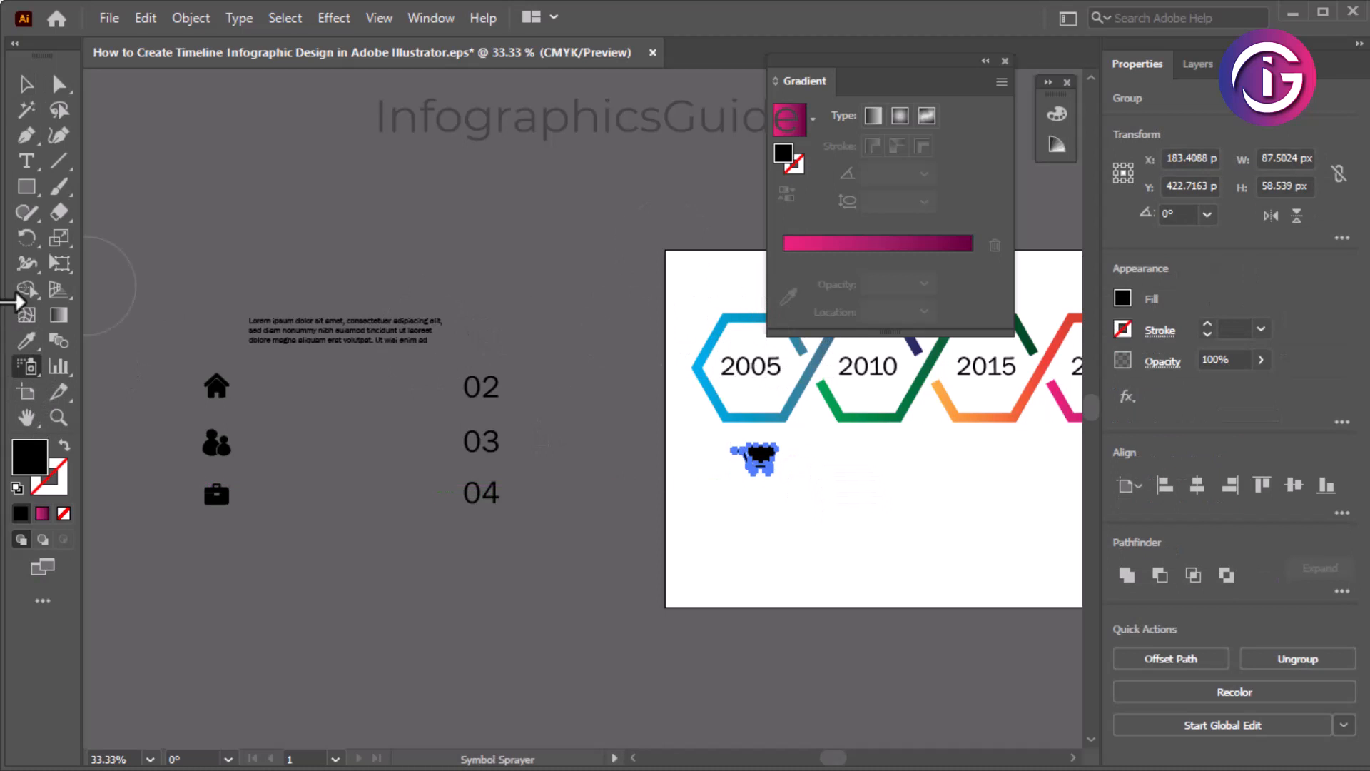
click(722, 321)
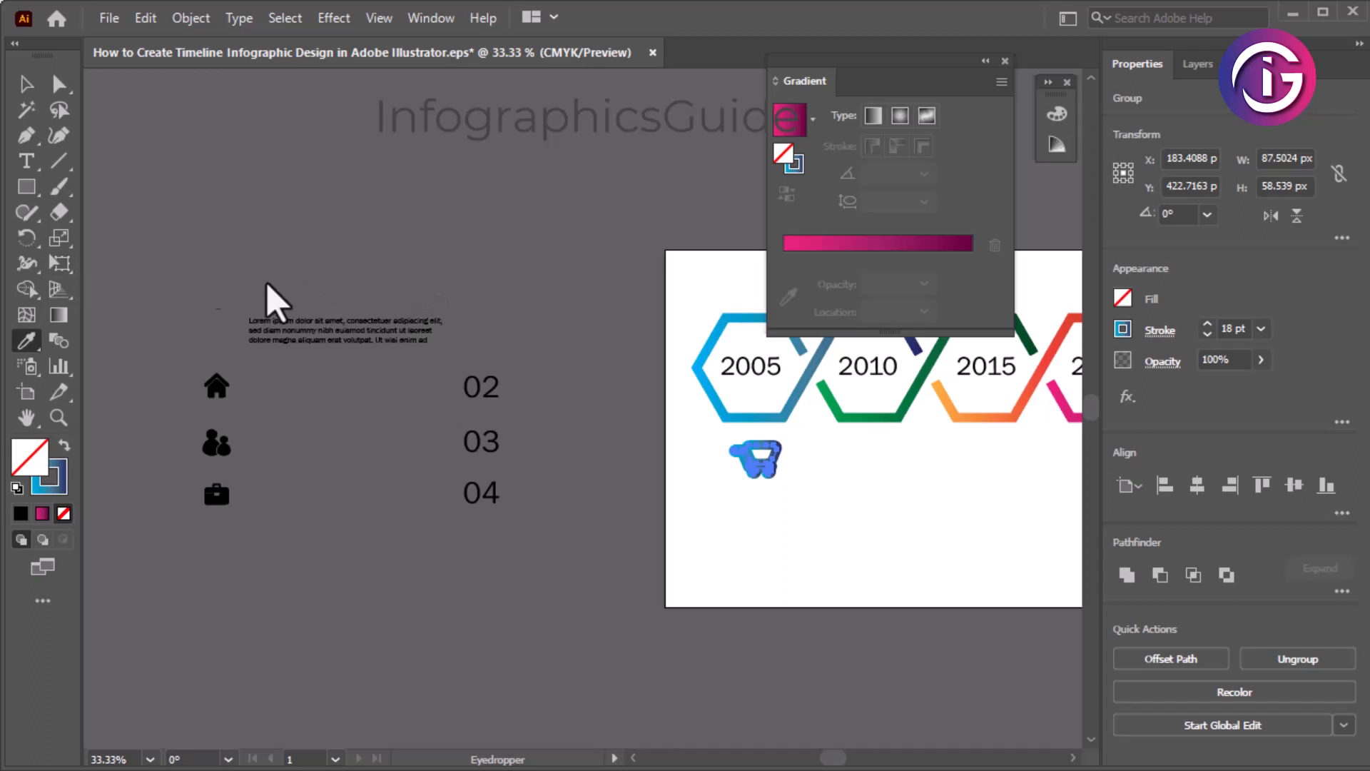
key(shift+x)
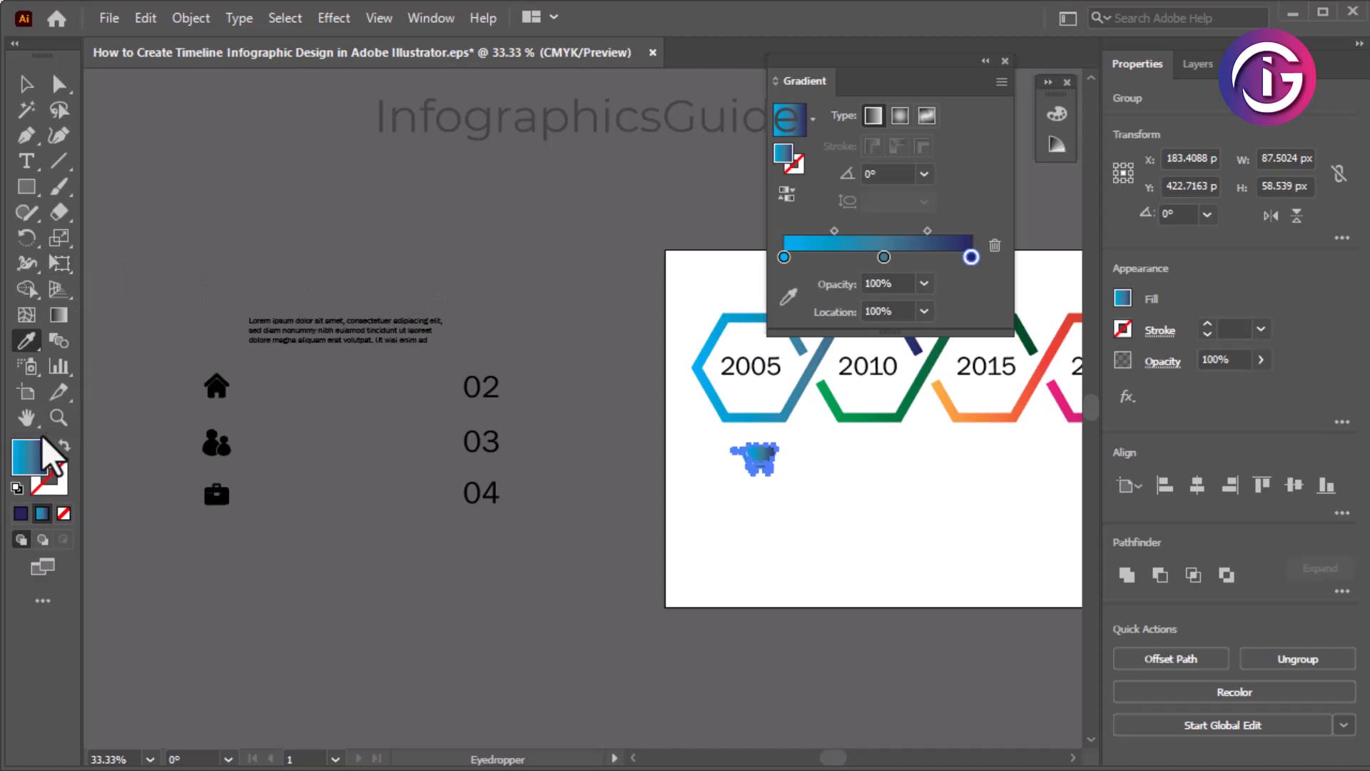
click(27, 84)
click(633, 597)
key(ctrl+z)
key(ctrl+z)
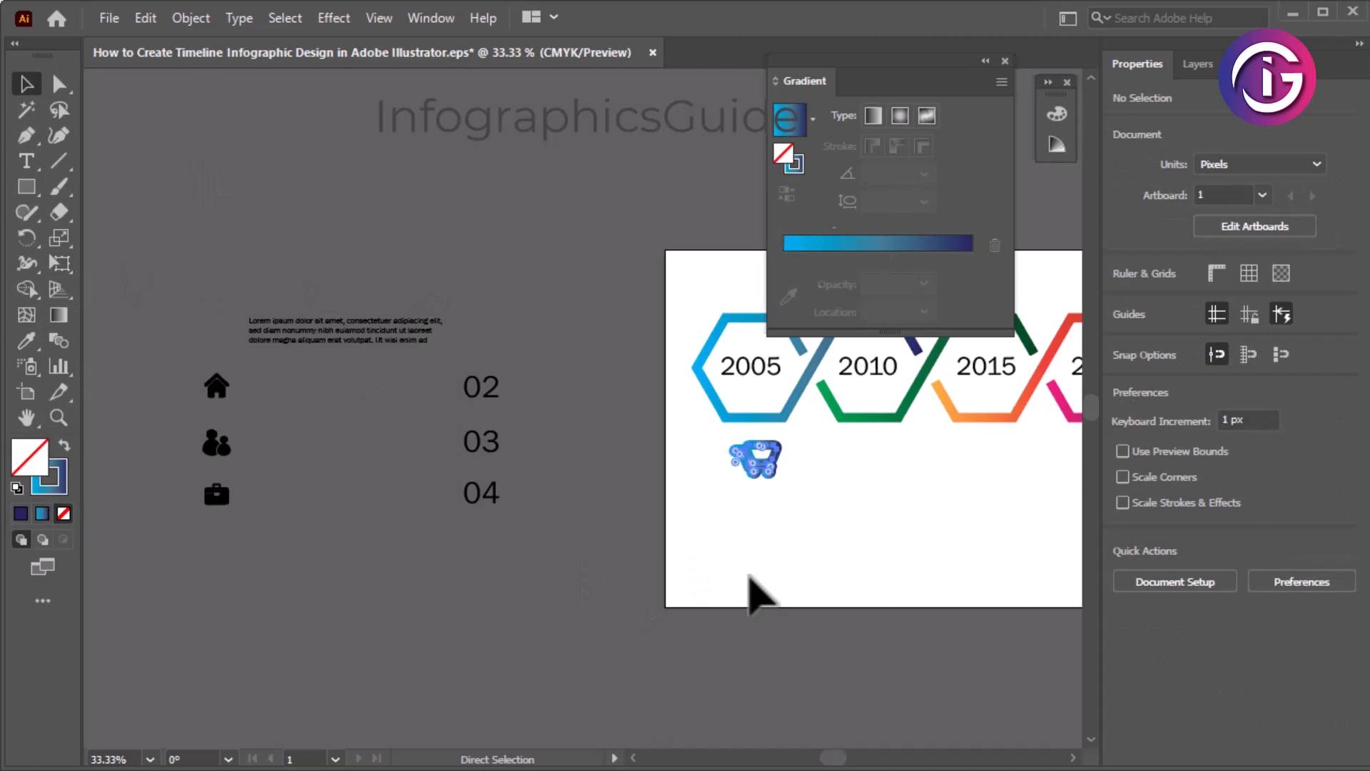
Place the house, people and briefcase icons beneath the 2010, 2015 and 2020 hexagons.
click(854, 534)
drag(229, 401, 885, 474)
drag(227, 450, 994, 463)
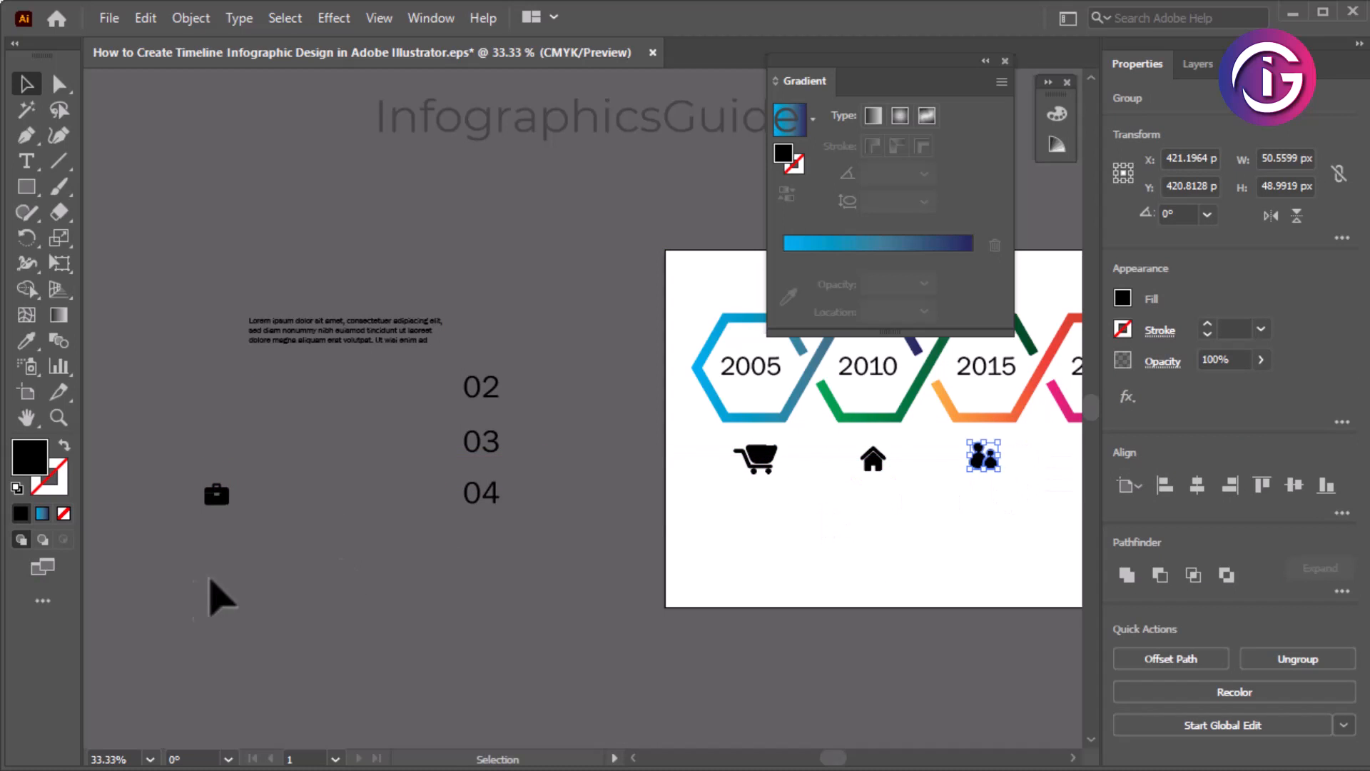
key(space)
drag(312, 597, 231, 594)
drag(137, 499, 1020, 476)
Move the Lorem ipsum text beneath the cart icon and narrow its frame to about the hexagon's width.
drag(299, 344, 716, 591)
click(774, 586)
drag(895, 562, 746, 535)
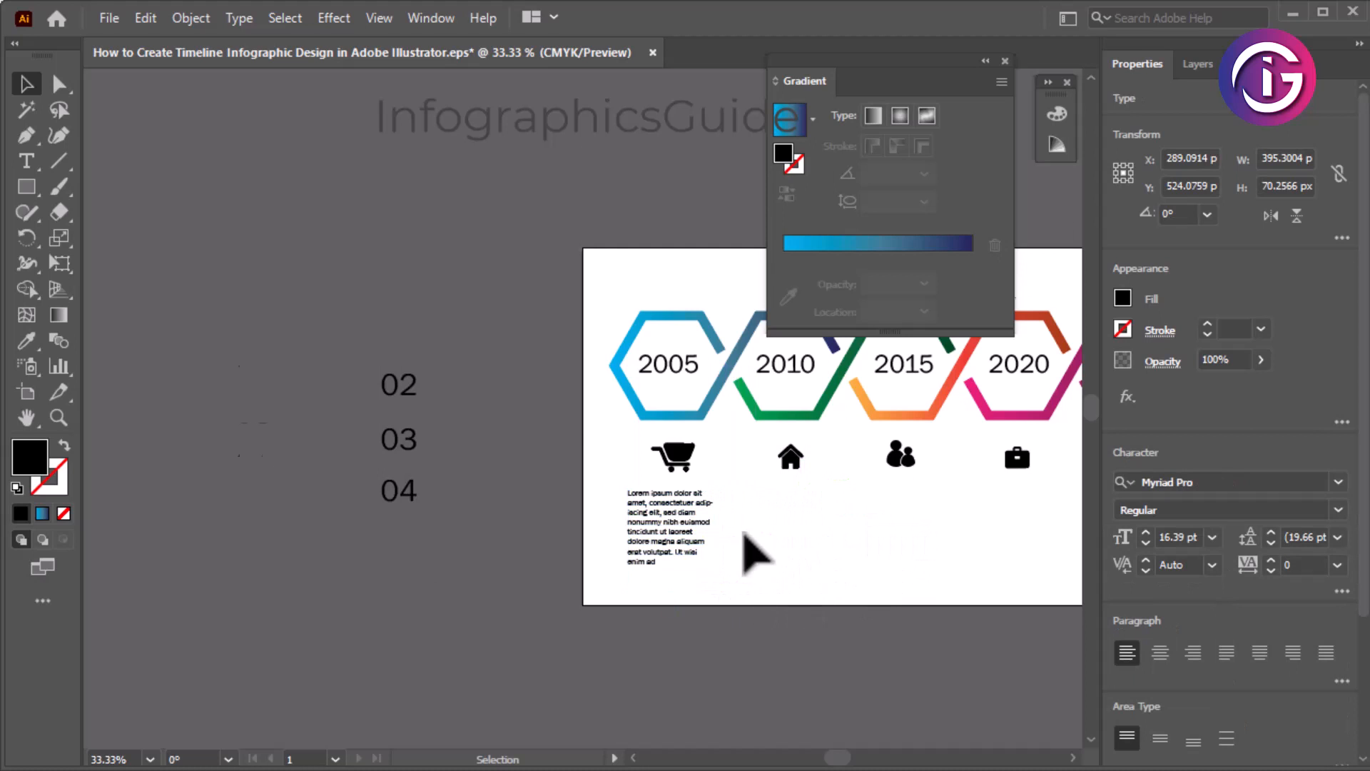
Close the Gradient panel, shift the Lorem ipsum text slightly into line under the cart and centre-align its paragraph.
ctrl+click(749, 523)
drag(609, 430, 642, 581)
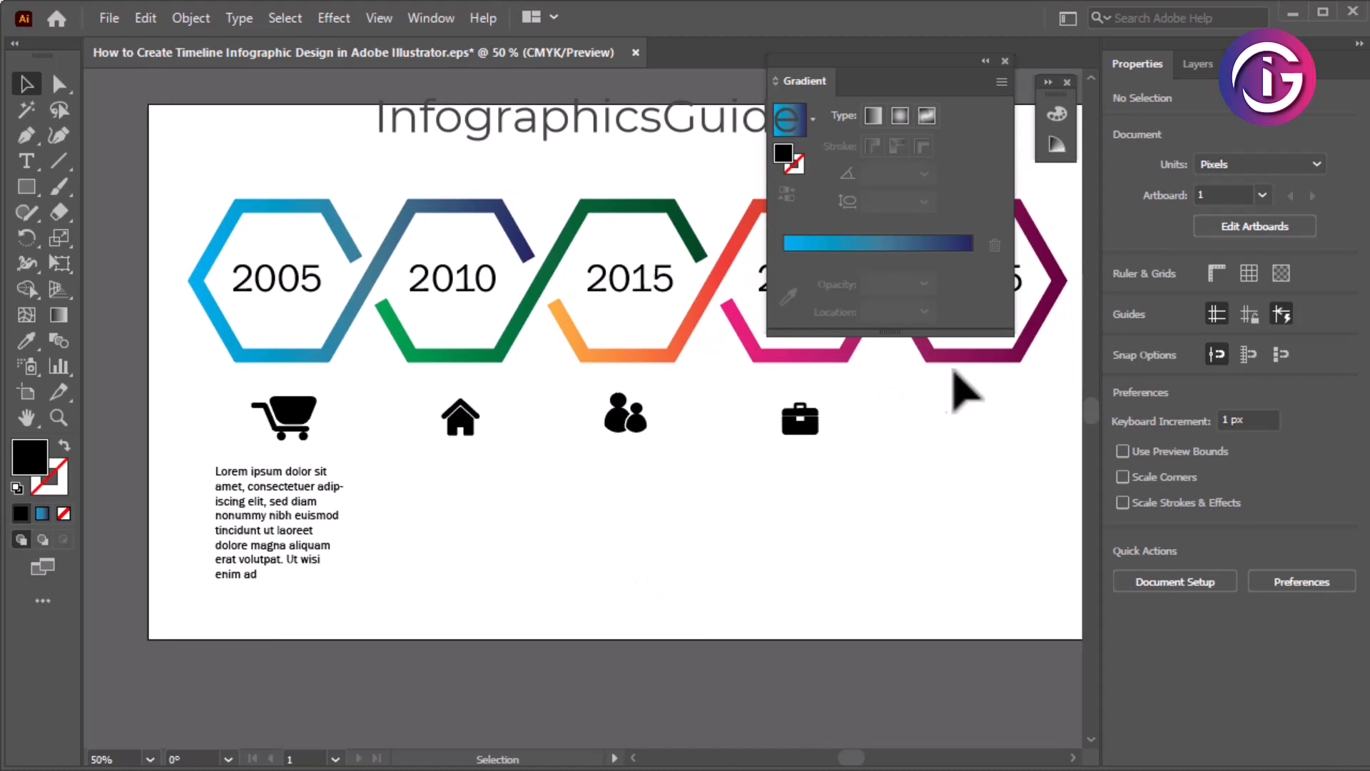
click(1005, 61)
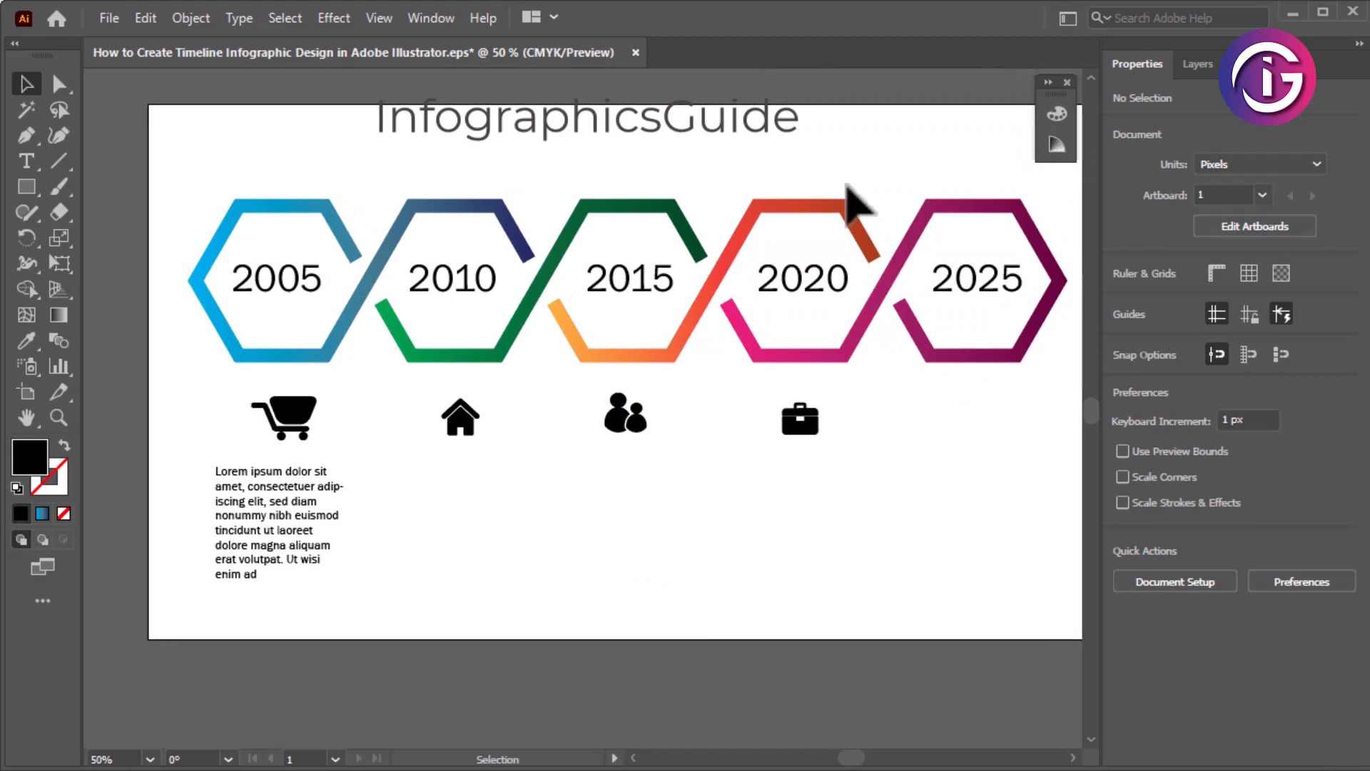
drag(307, 528, 298, 513)
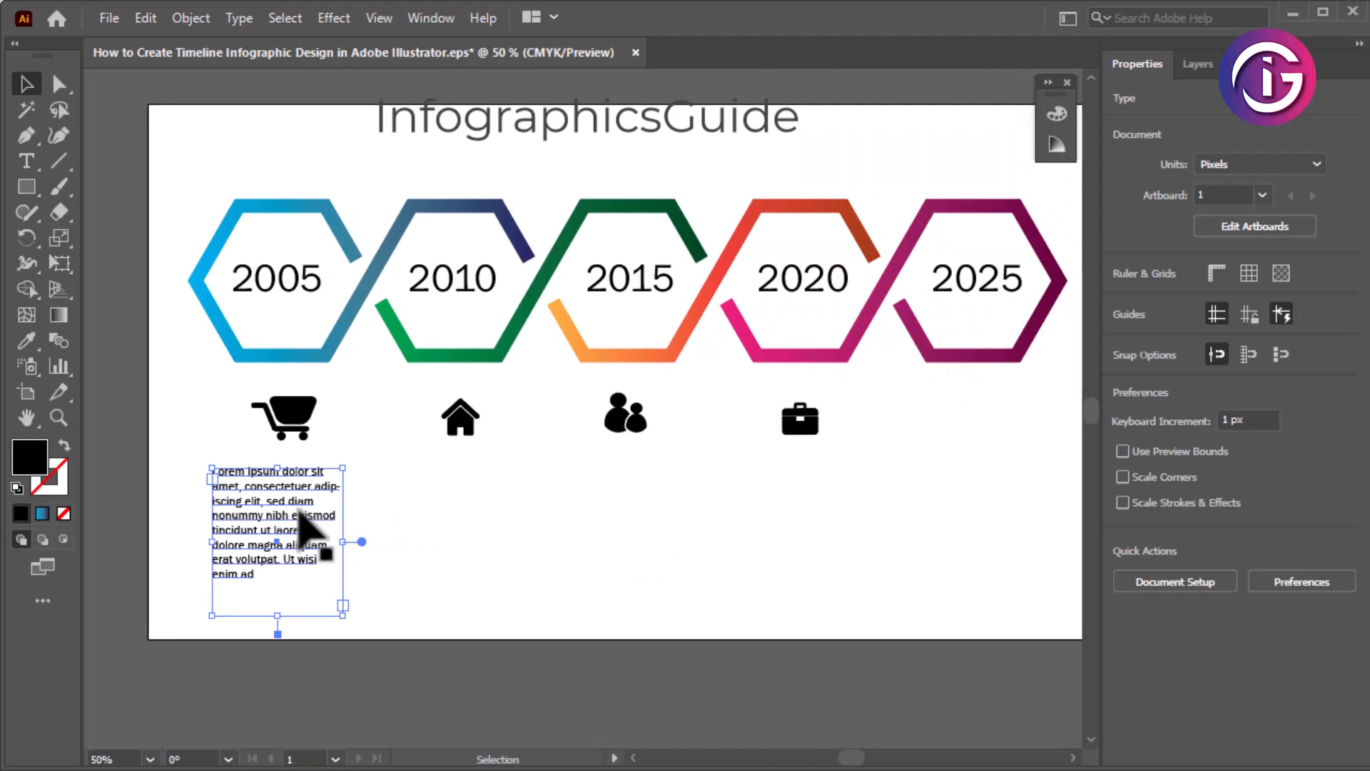
key(ctrl+shift+c)
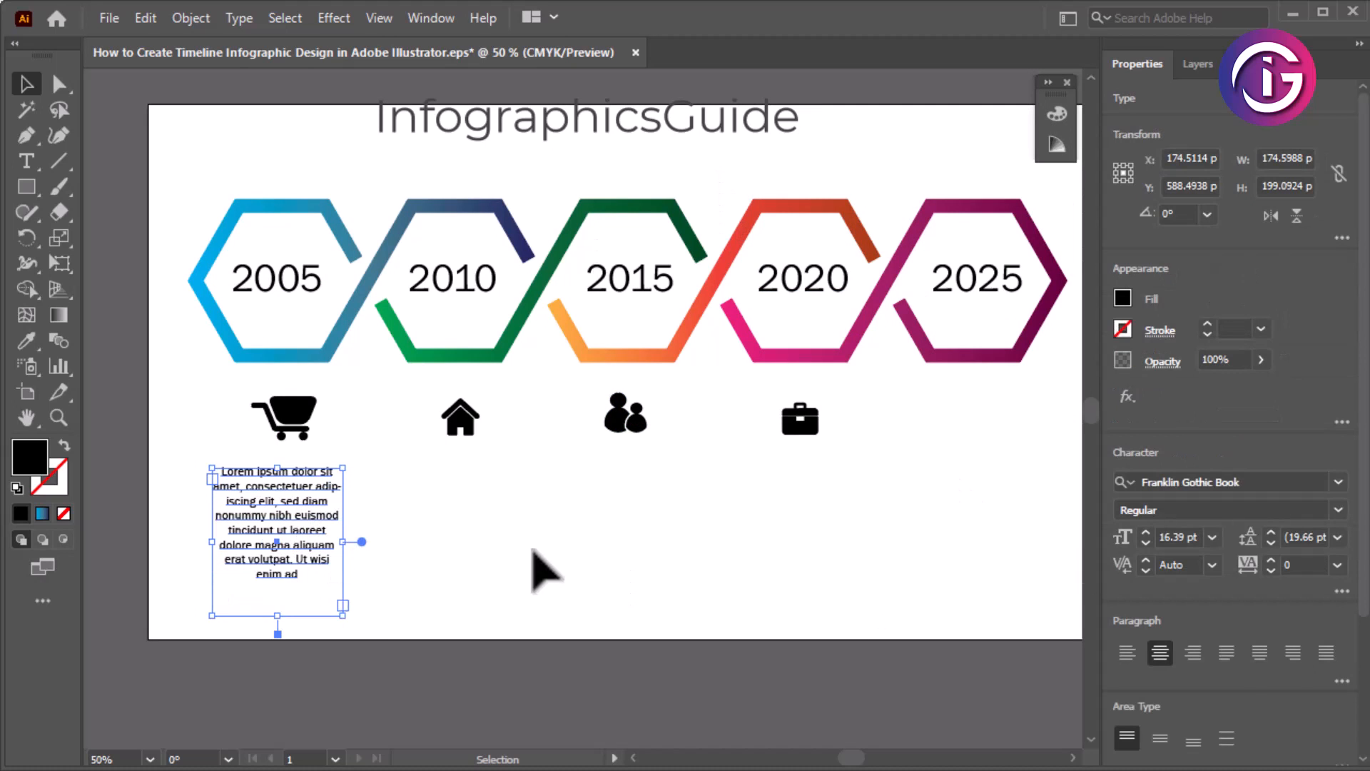
click(542, 571)
Align the cart icon, its paragraph and the 2005 text to their horizontal centres.
click(267, 435)
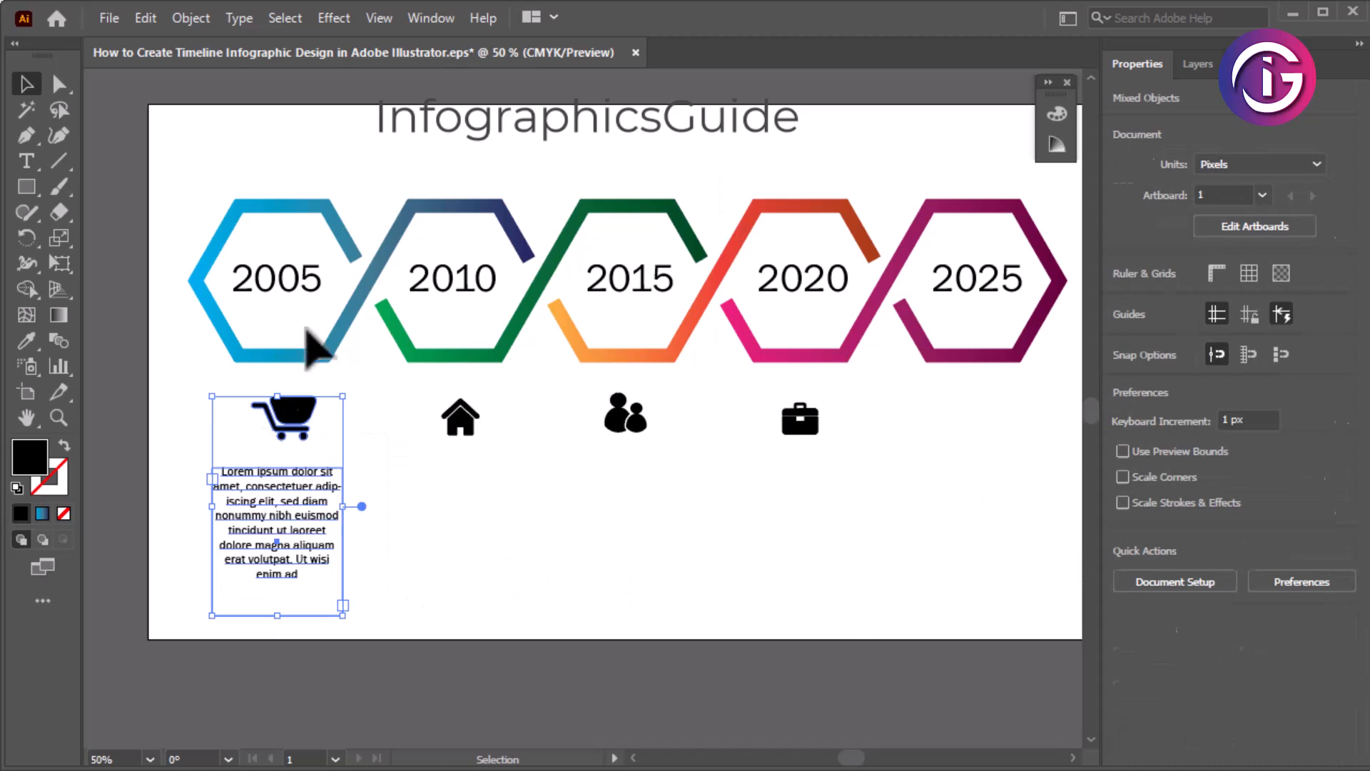
shift+click(304, 284)
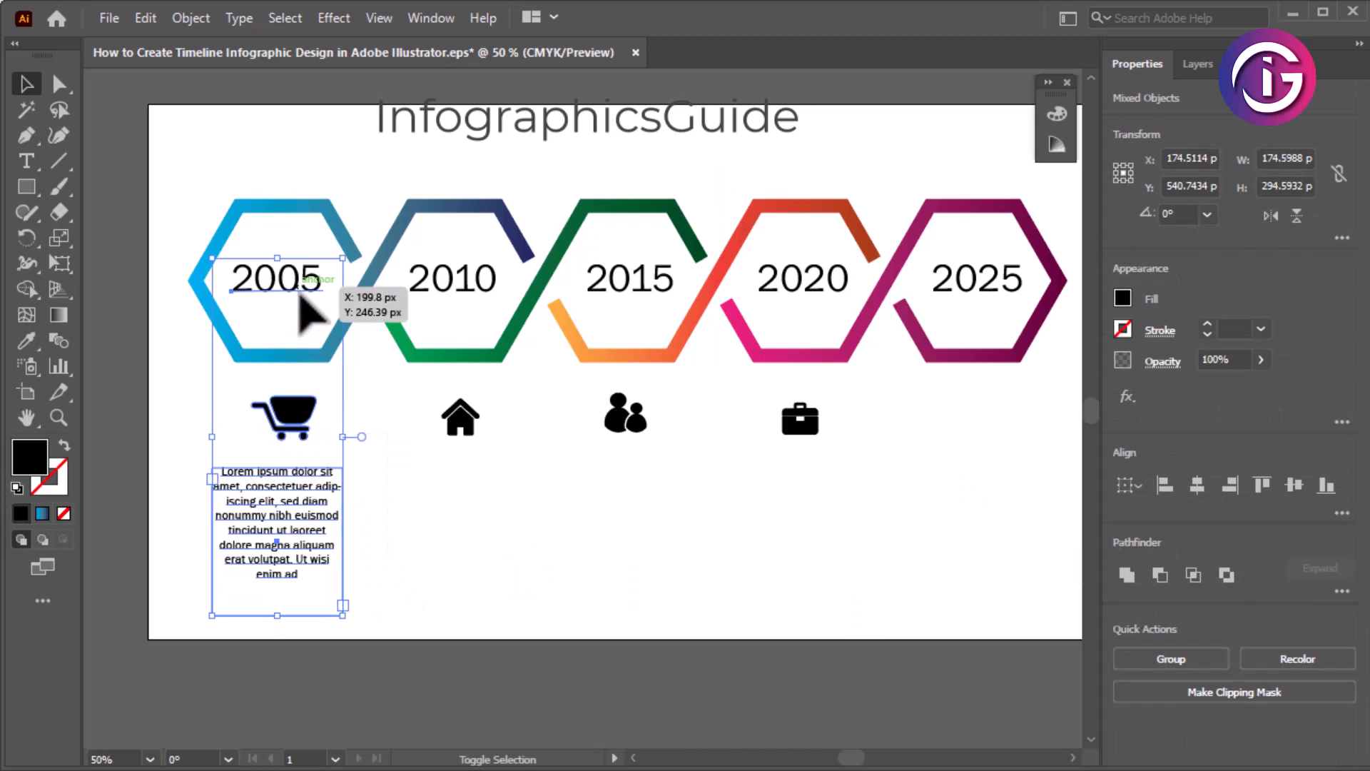
click(1197, 485)
click(412, 611)
Copy the paragraph beneath the house icon and align it with the icon and the 2010 text horizontally by centre.
click(314, 532)
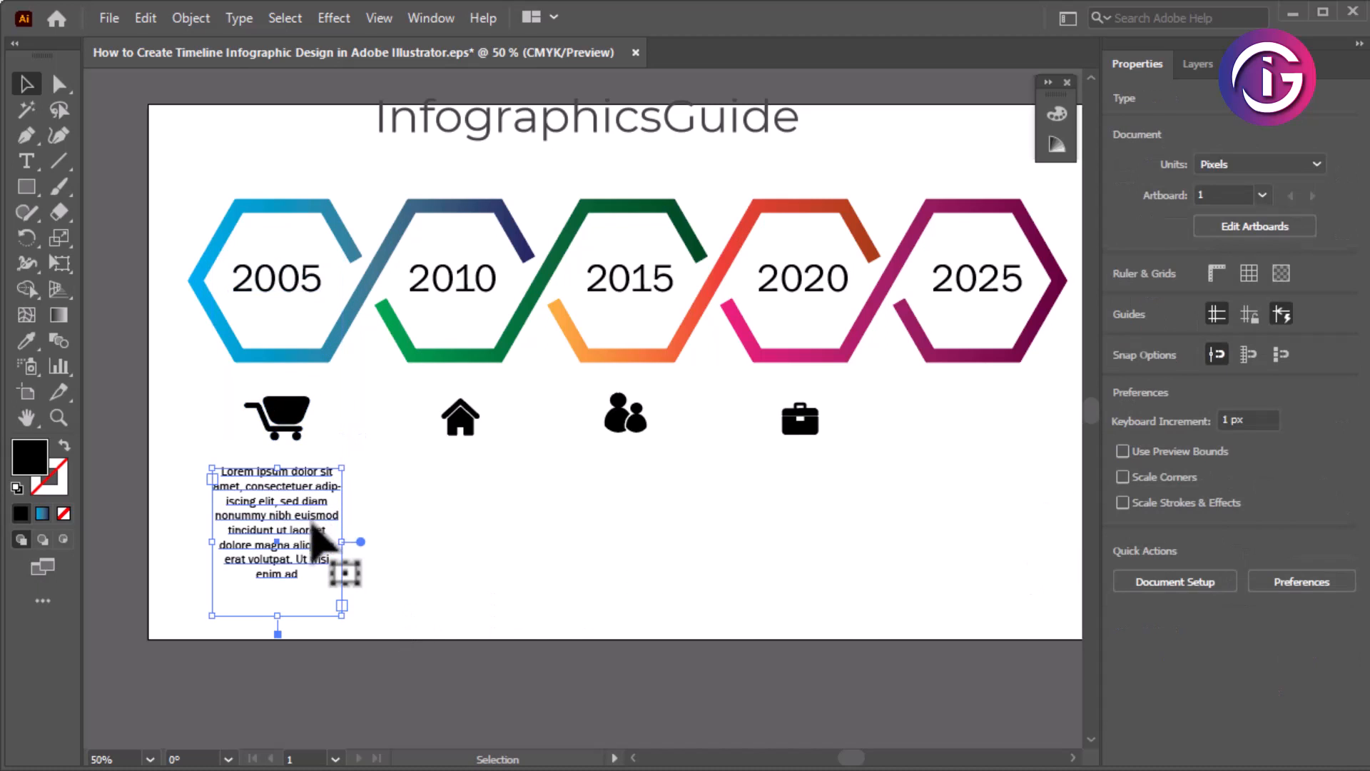
drag(345, 526, 545, 533)
shift+click(461, 415)
shift+click(473, 286)
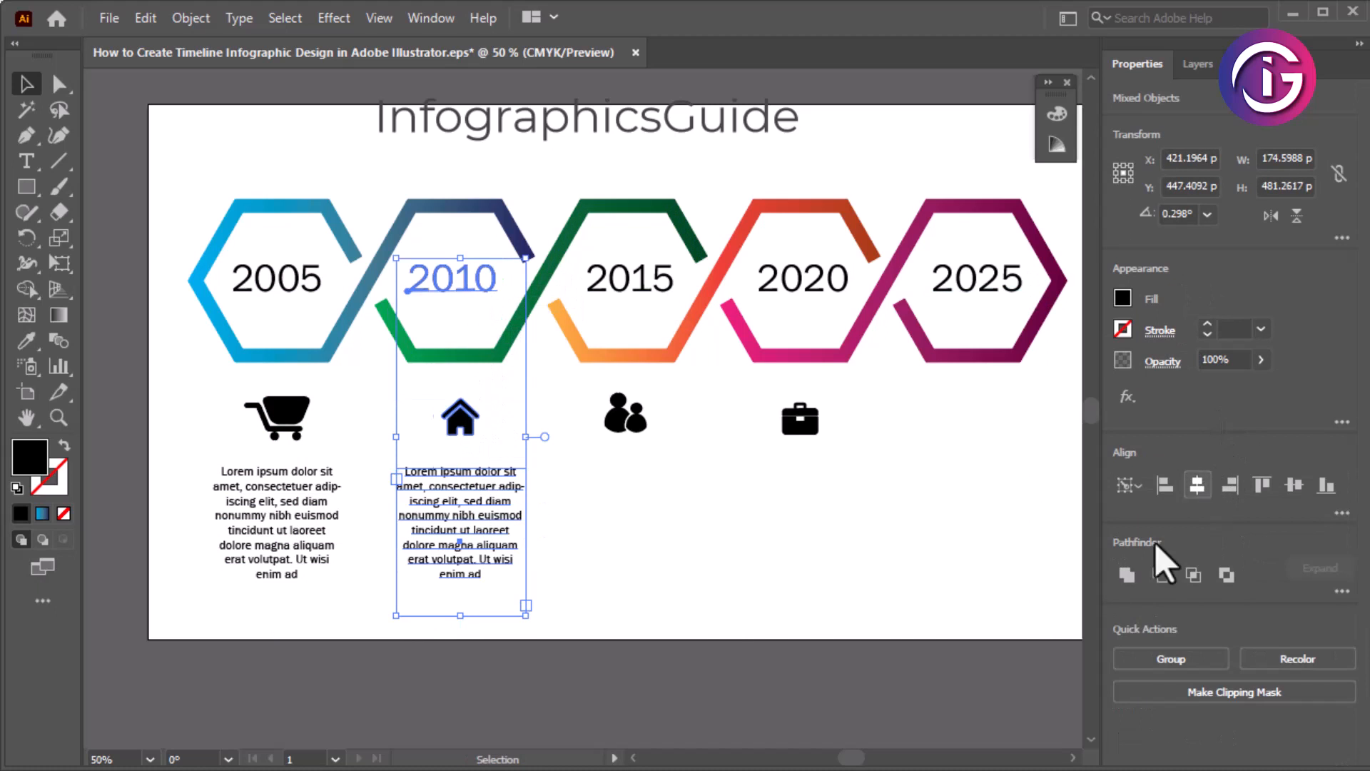
click(703, 621)
Copy the paragraph beneath the people icon and align it with the icon and the 2015 text horizontally by centre.
drag(499, 520, 675, 508)
shift+click(642, 425)
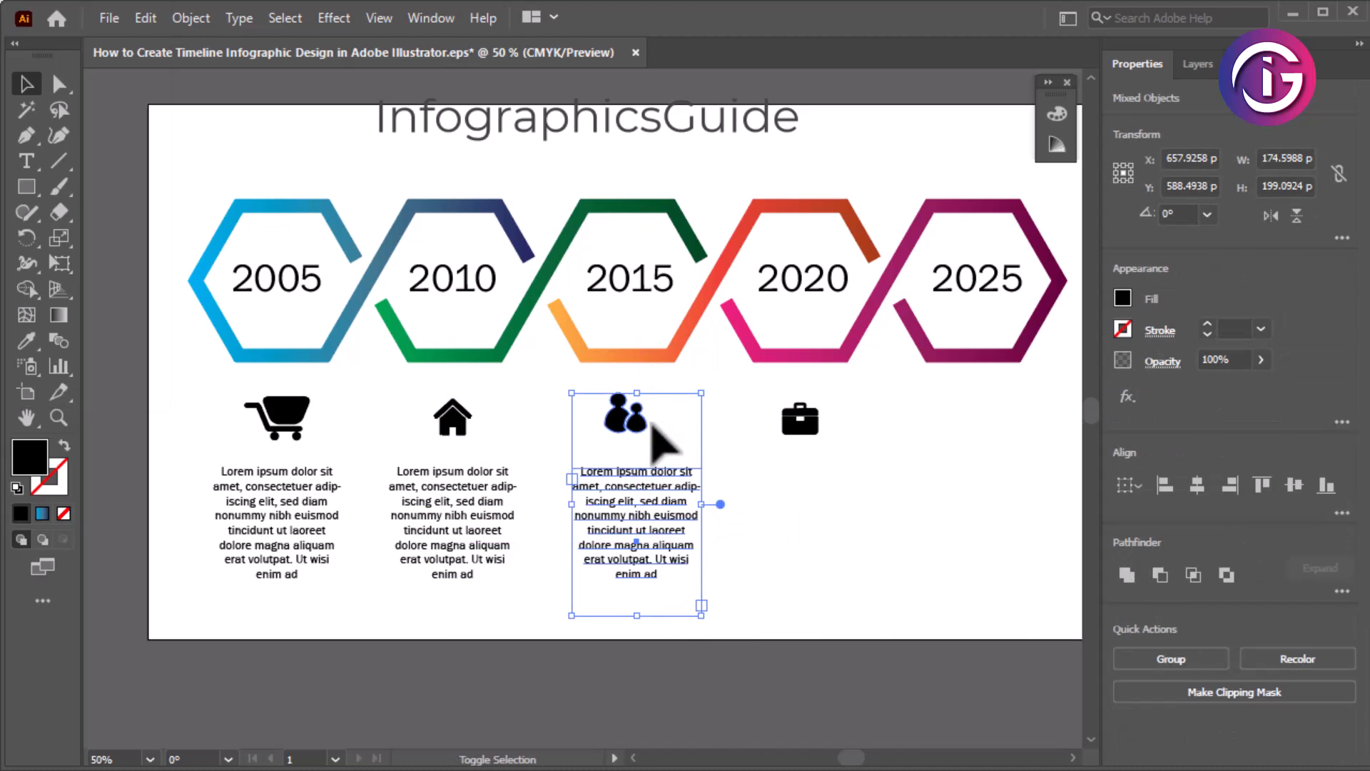
shift+click(651, 289)
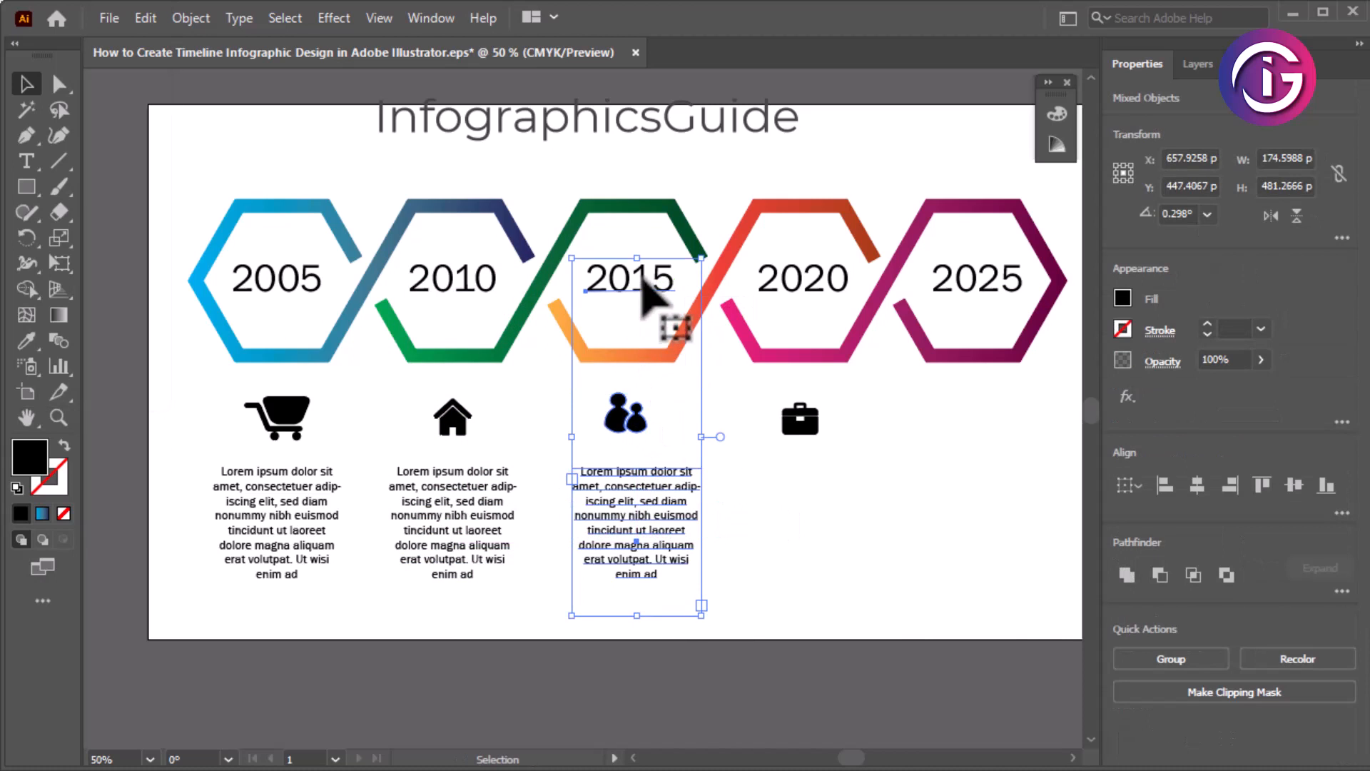
click(1198, 489)
click(764, 571)
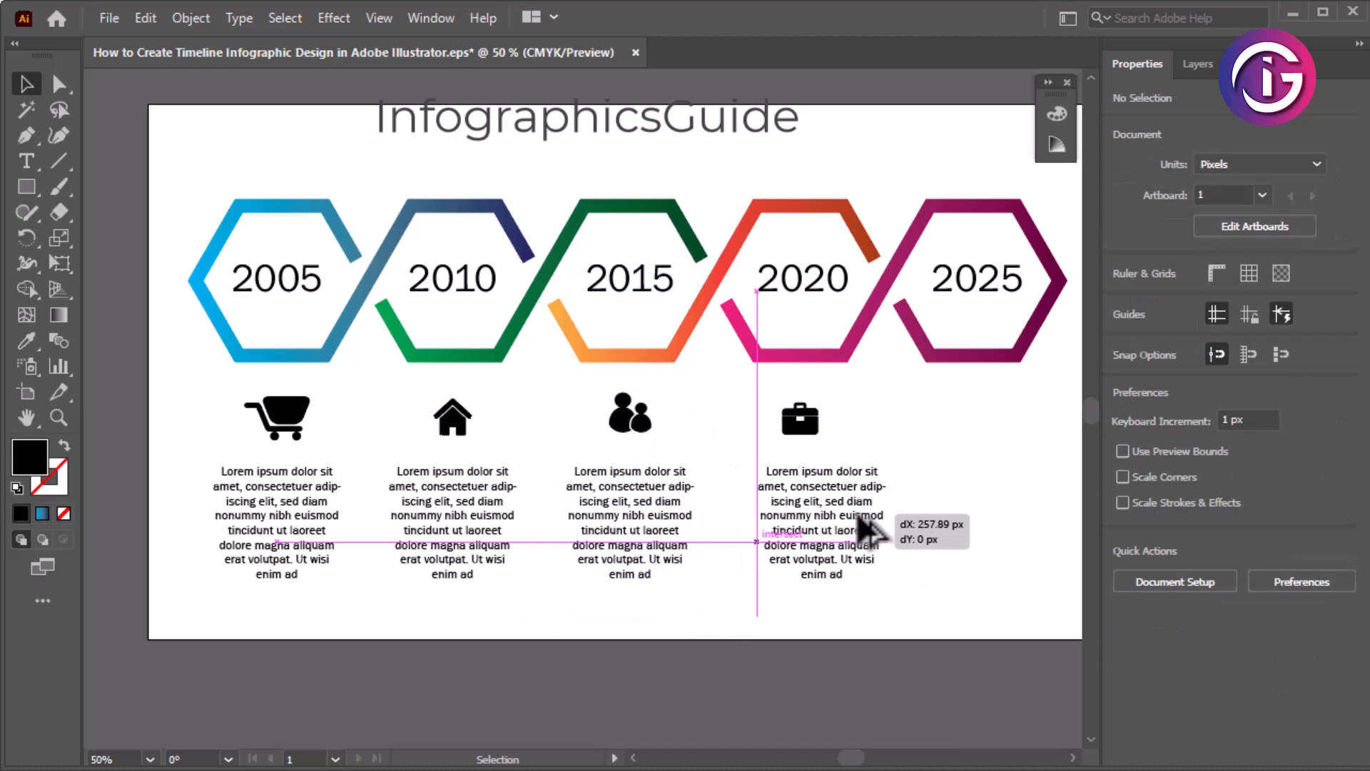